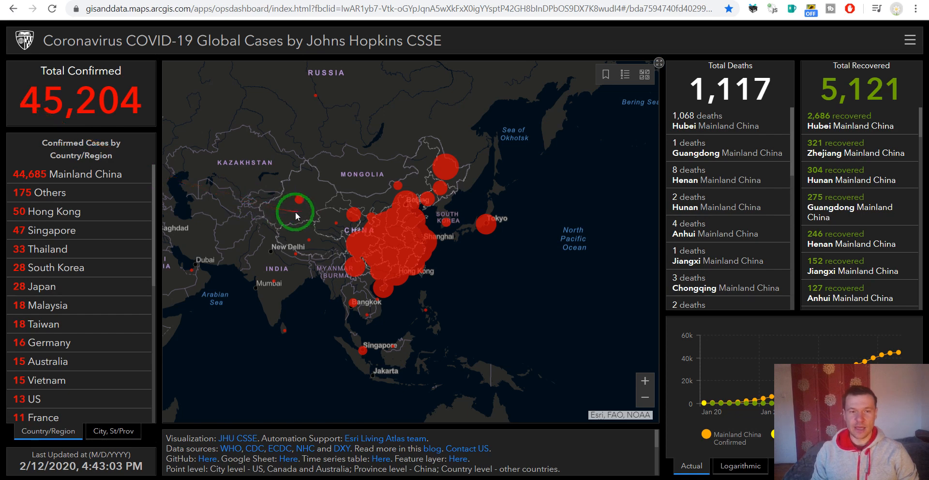
- Examine the case figures for Germany and France on the dashboard map, and return the view to Asia
left_click_drag(286, 205, 457, 209)
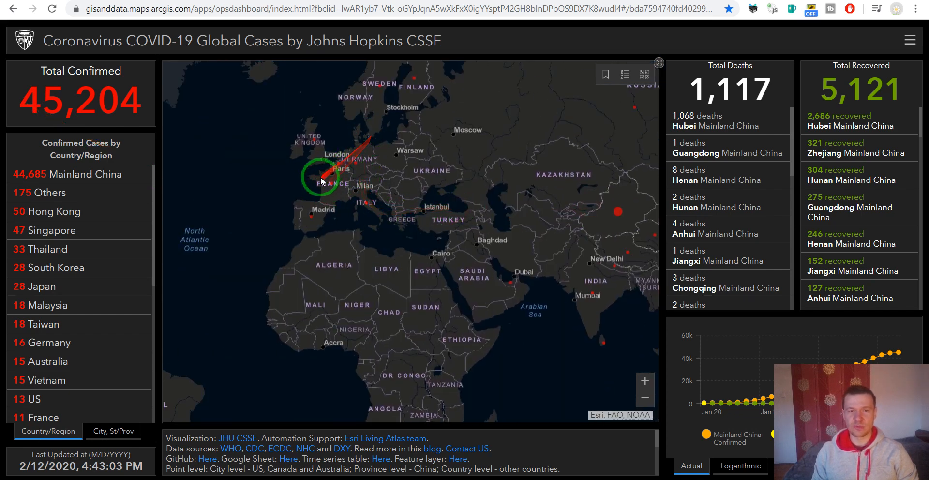
left_click(356, 163)
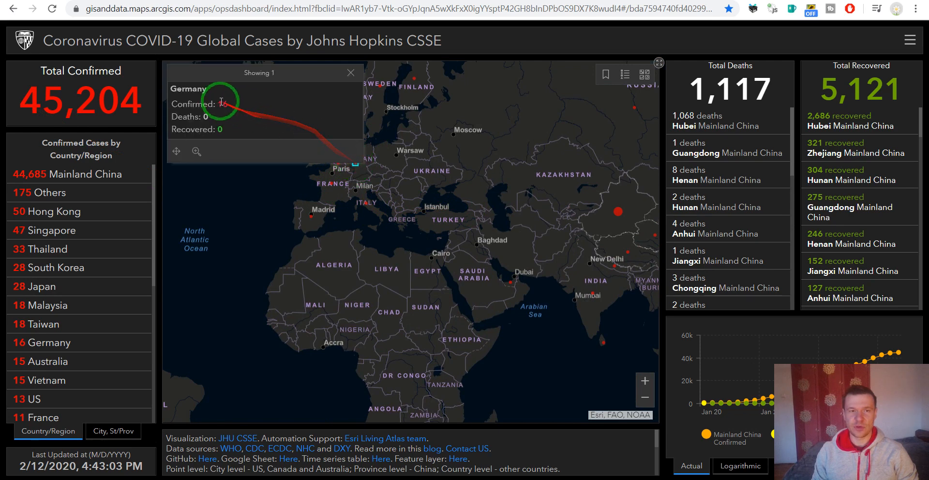
left_click(350, 75)
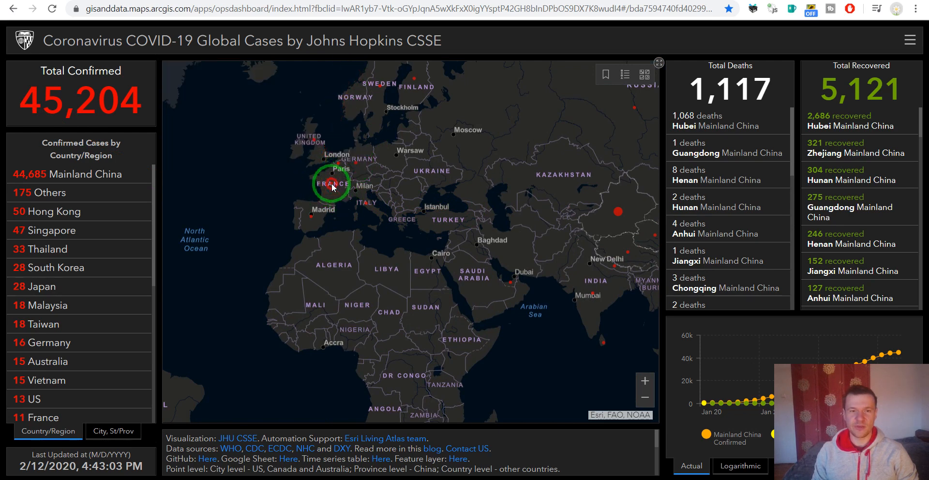
left_click(331, 184)
left_click(350, 74)
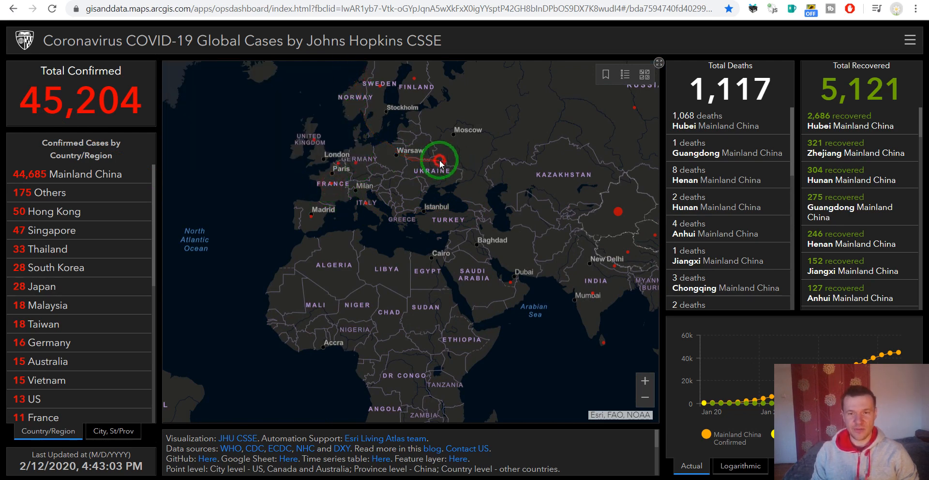
left_click_drag(438, 155, 316, 212)
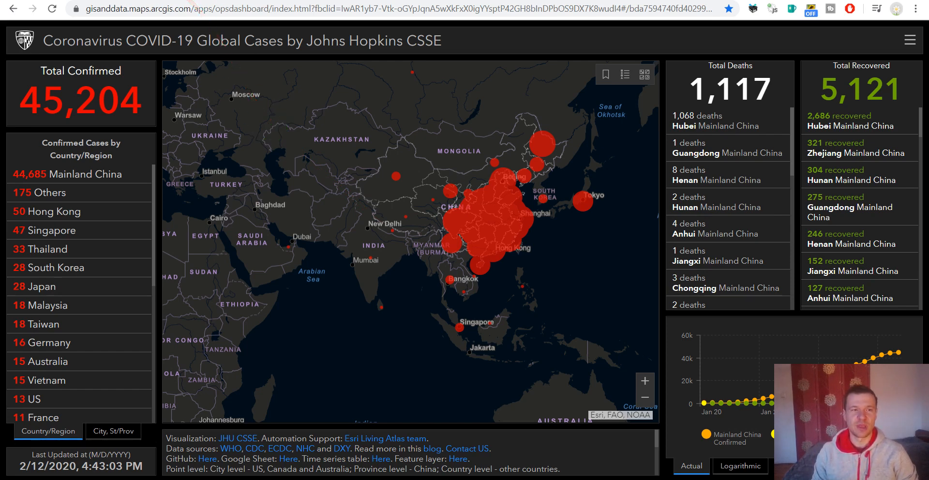
- Switch to the WordPress admin site and open the upload form for adding a new plugin
left_click(92, 0)
mouse_move(20, 194)
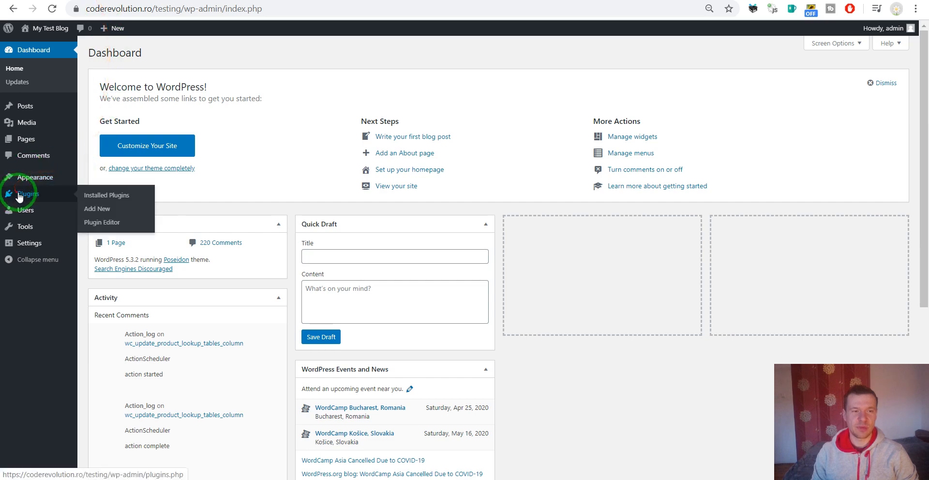
left_click(108, 213)
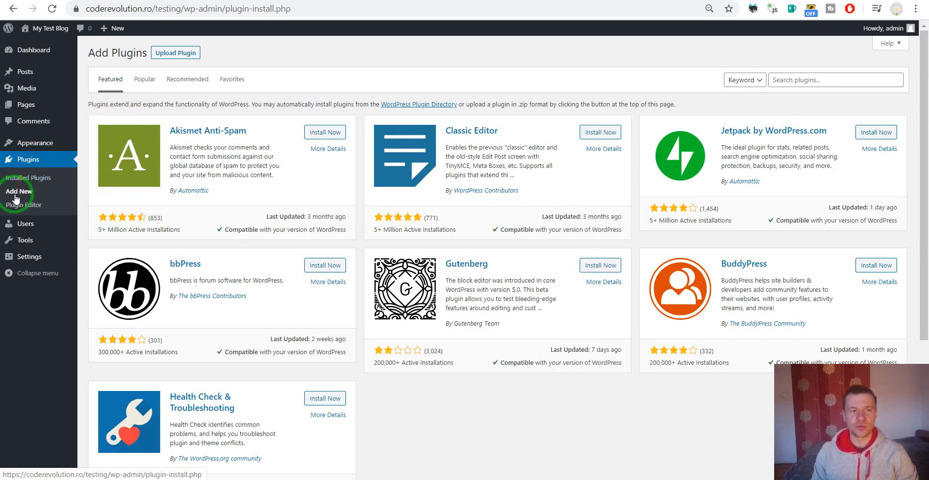
left_click(173, 54)
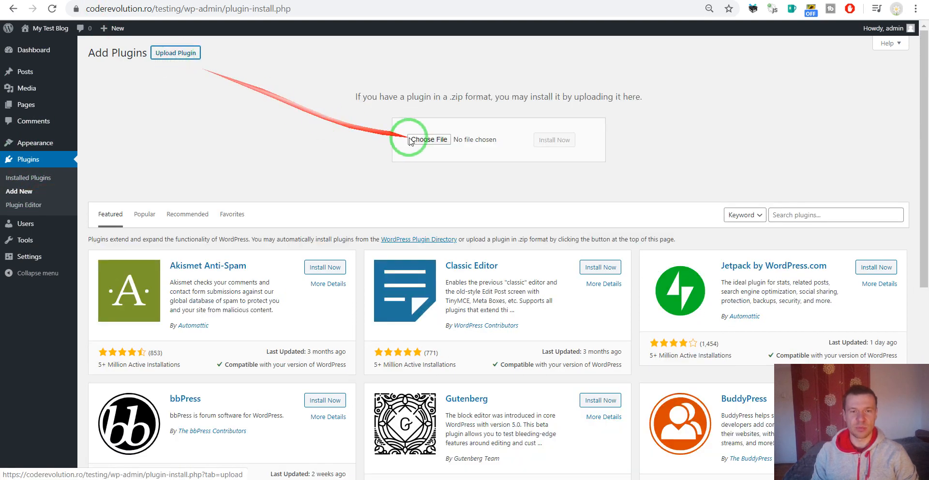
- While choosing the plugin file, extract coronavirus-spread-prediction-graphs-package.zip in place and open the extracted folder
left_click(431, 140)
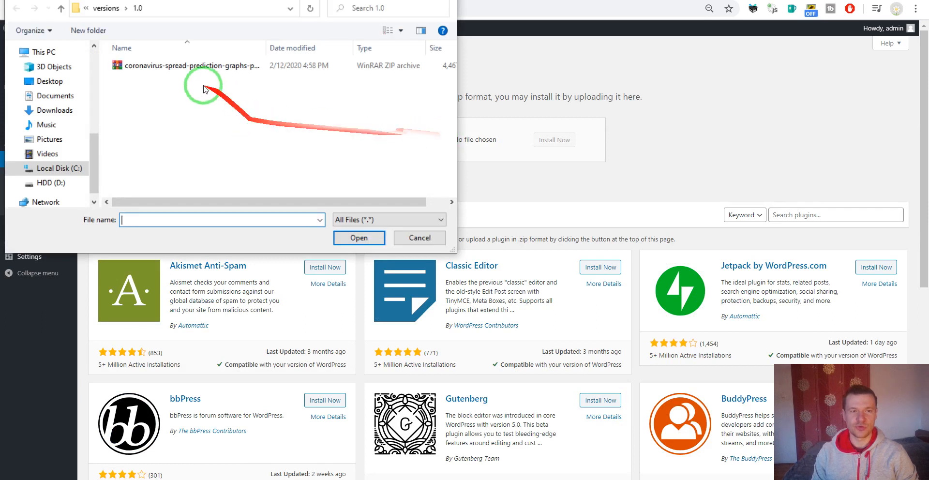
left_click_drag(266, 44, 353, 44)
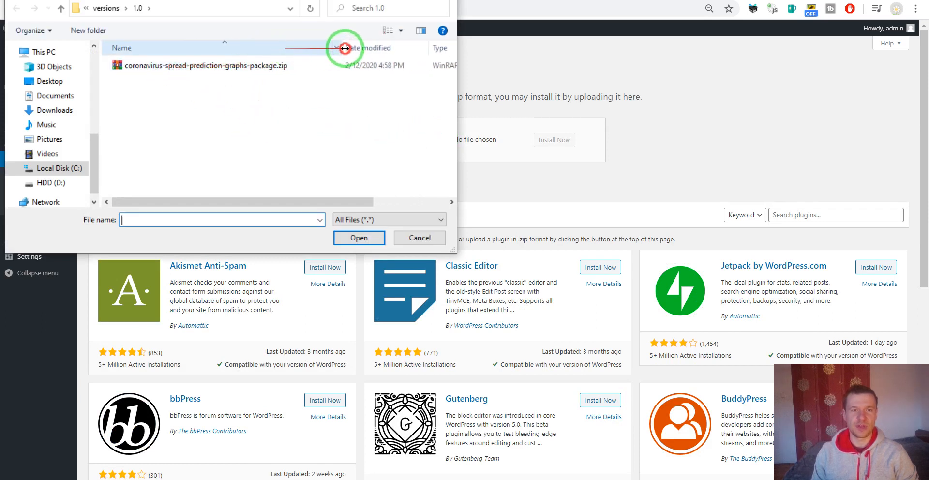
left_click(259, 69)
right_click(260, 66)
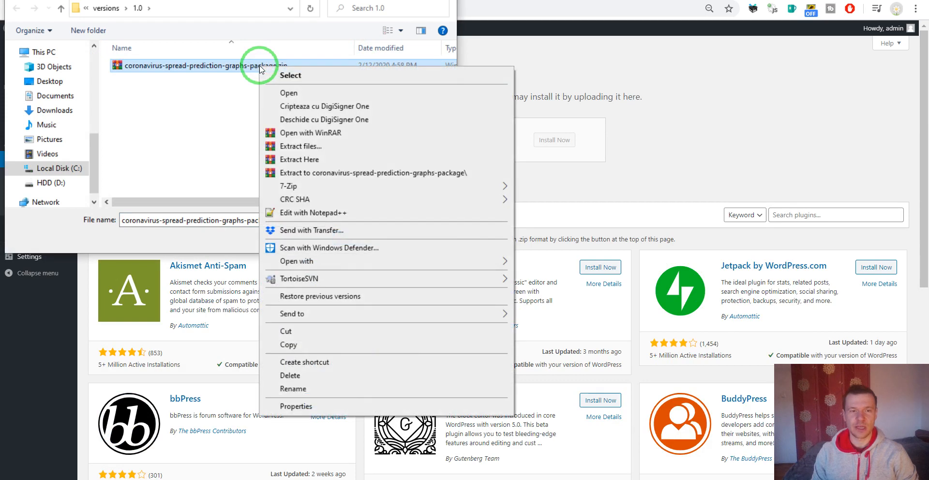
left_click(304, 160)
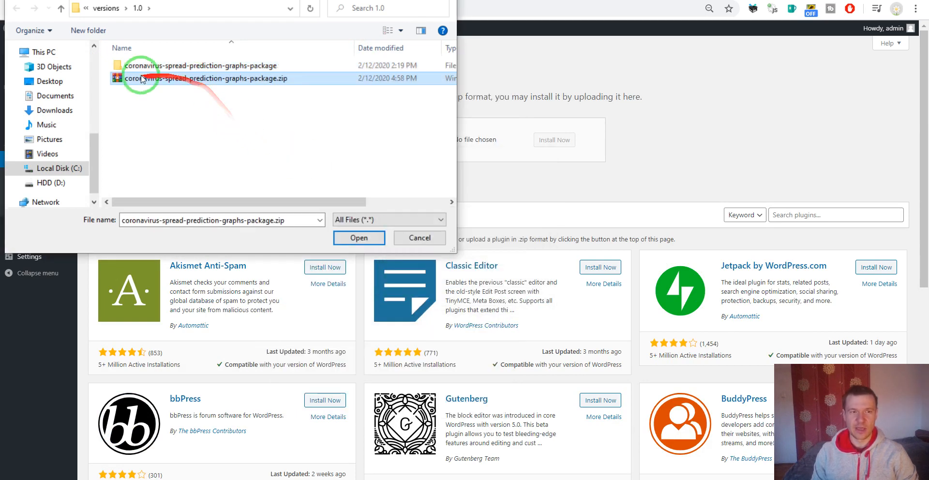
double_click(131, 66)
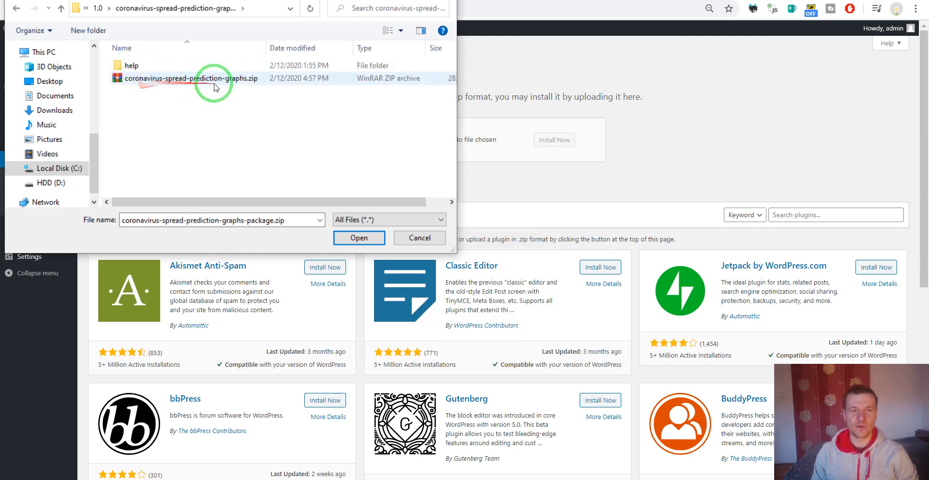
- Select coronavirus-spread-prediction-graphs.zip for upload, then install and activate the plugin
left_click(127, 82)
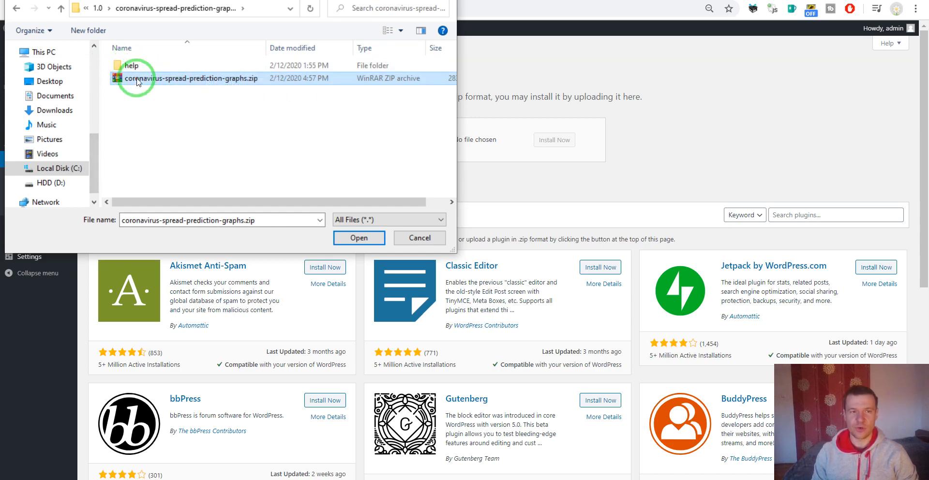
double_click(198, 80)
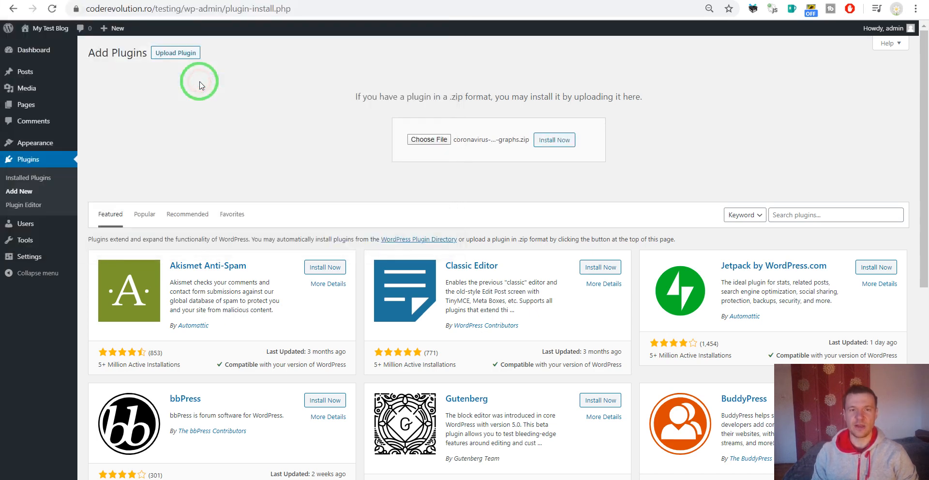
left_click(551, 141)
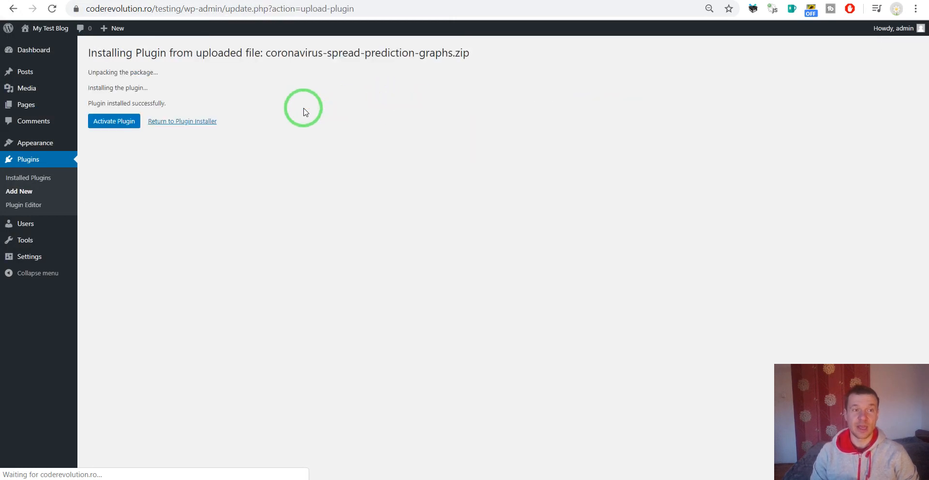
left_click(114, 121)
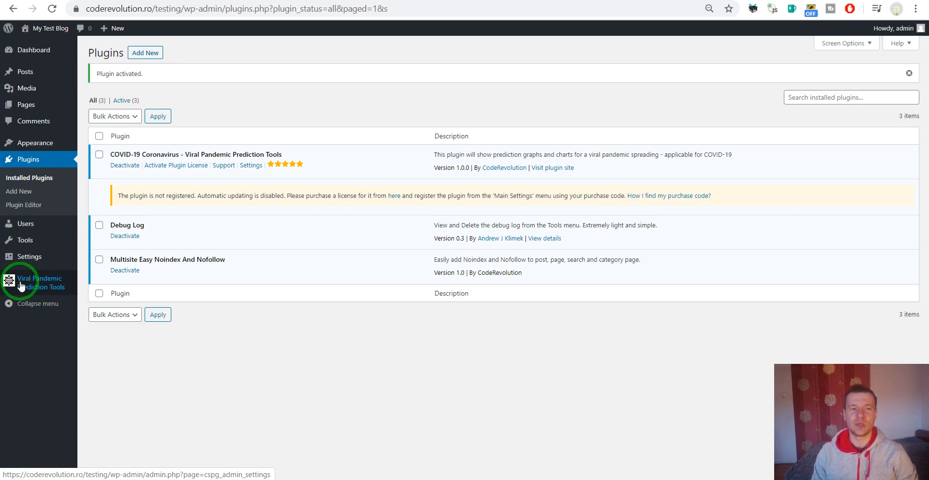
- Open the Viral Pandemic Prediction Tools settings and review the usage tips and available shortcodes
left_click(20, 285)
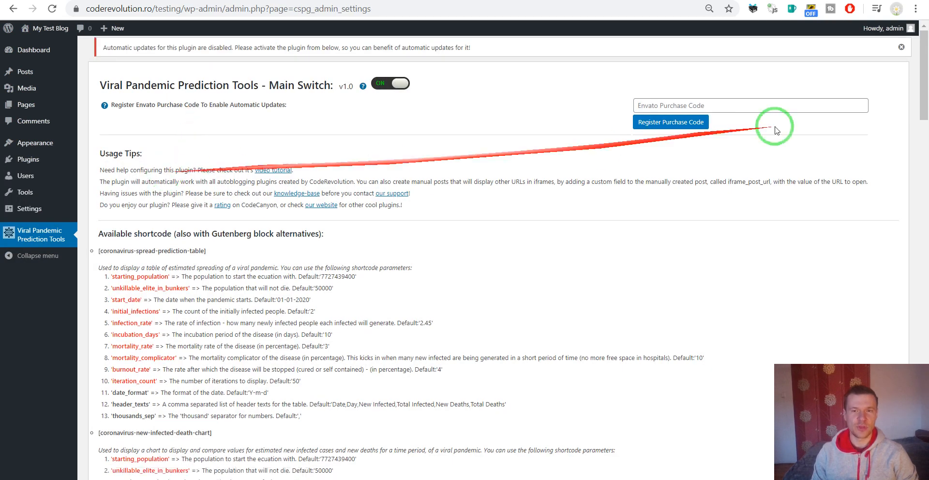
left_click_drag(925, 97, 894, 103)
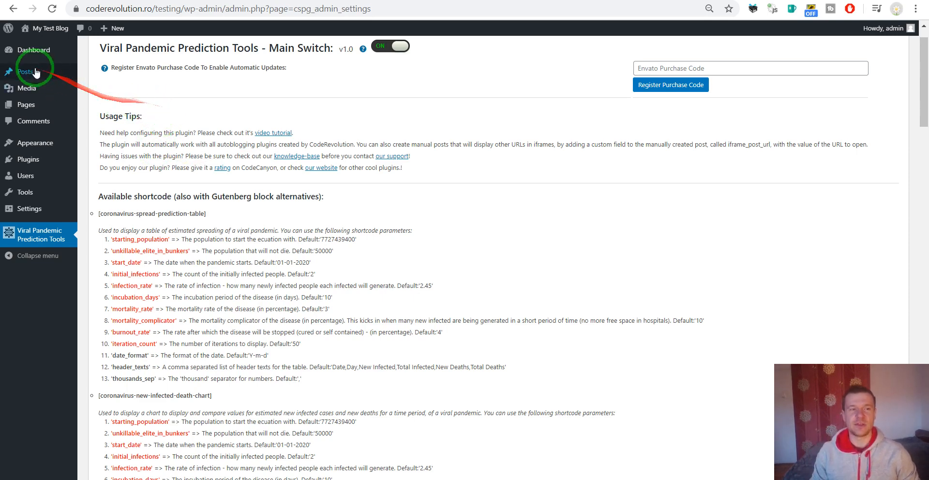
- Create a new post titled "COVID-19"
mouse_move(25, 72)
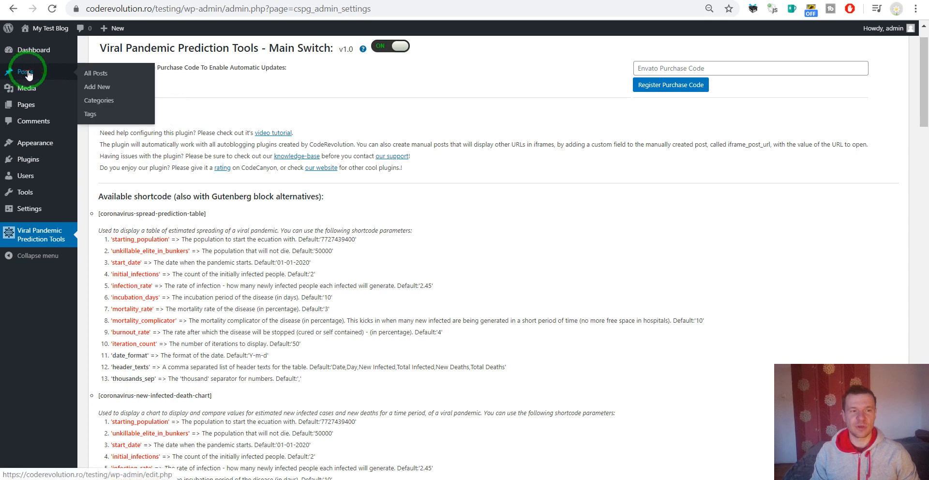
left_click(103, 90)
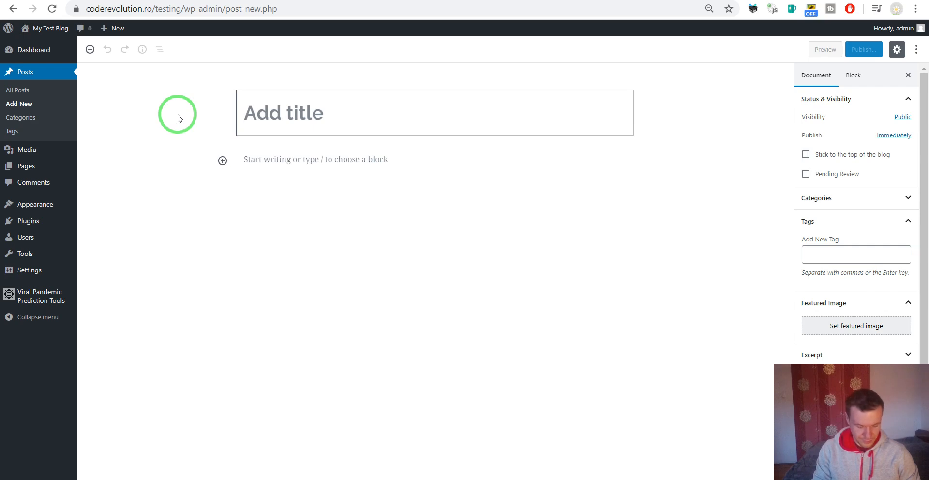
type("COVID-10")
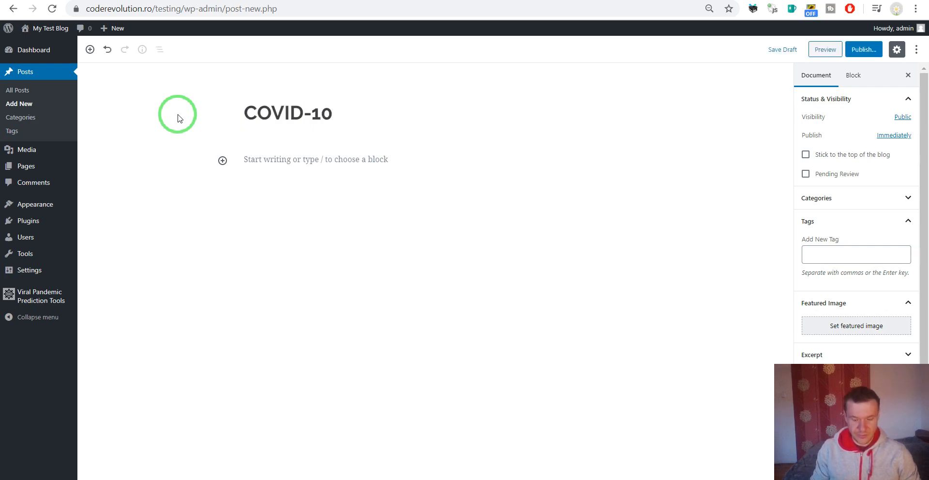
key("BackSpace")
type("9")
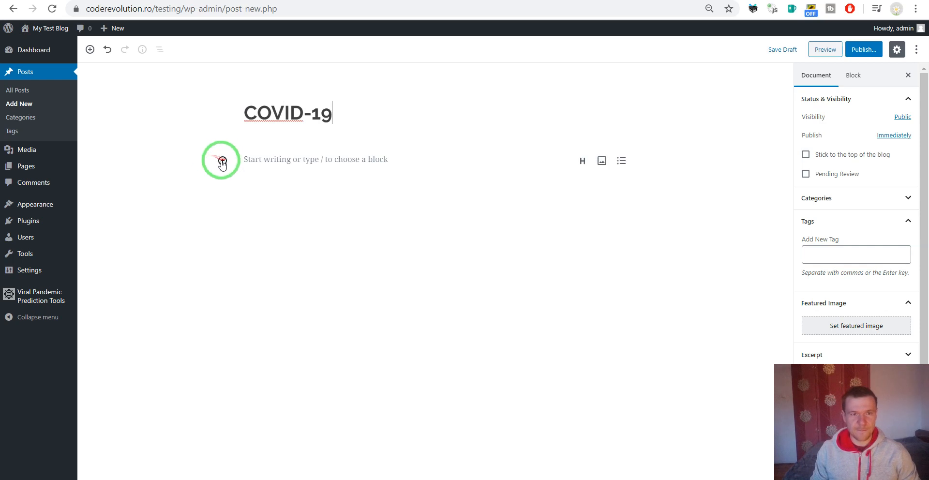
- Insert the COVID-19 Spread Prediction Table embed block into the post body
left_click(222, 160)
scroll(245, 259, "down", 2)
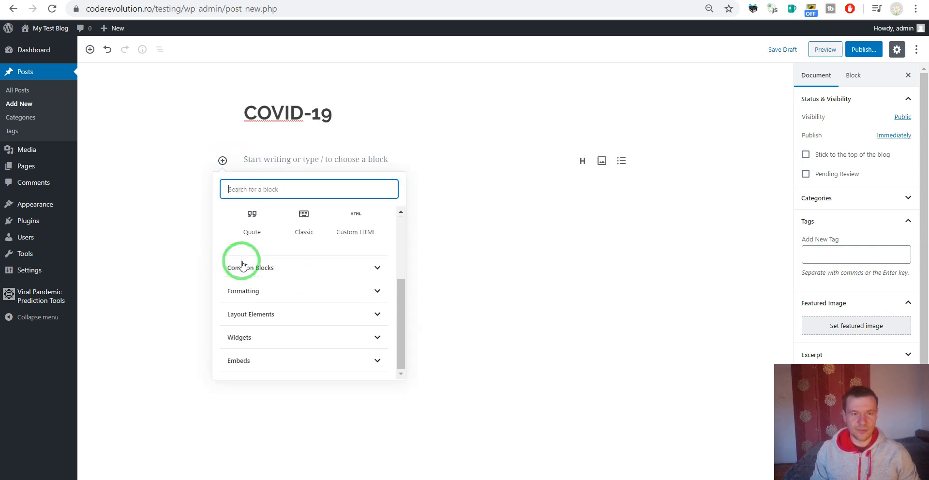
left_click(247, 361)
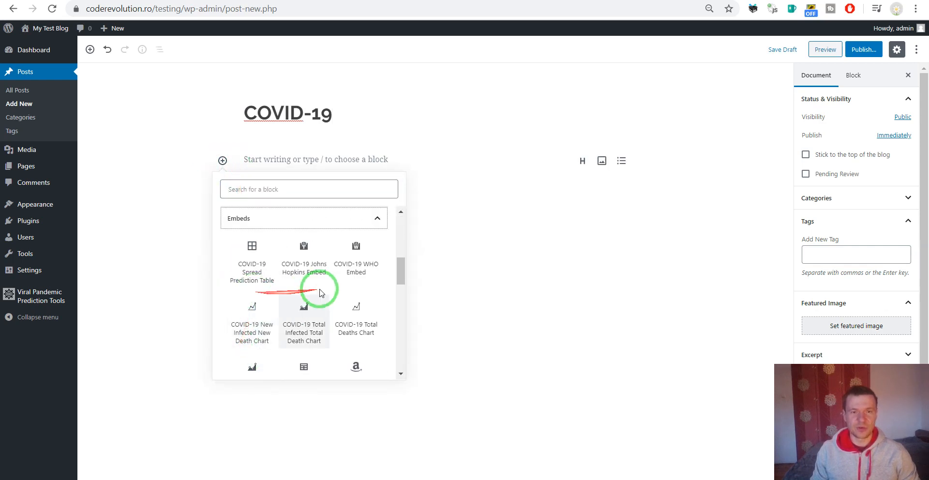
mouse_move(399, 271)
left_mouse_down()
mouse_move(399, 263)
mouse_move(399, 272)
left_mouse_up()
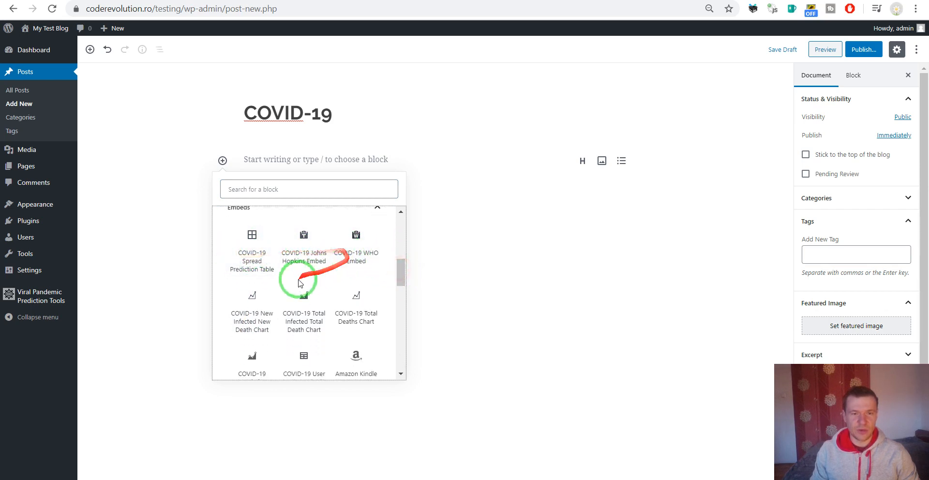
mouse_move(398, 279)
left_mouse_down()
mouse_move(399, 289)
mouse_move(400, 275)
left_mouse_up()
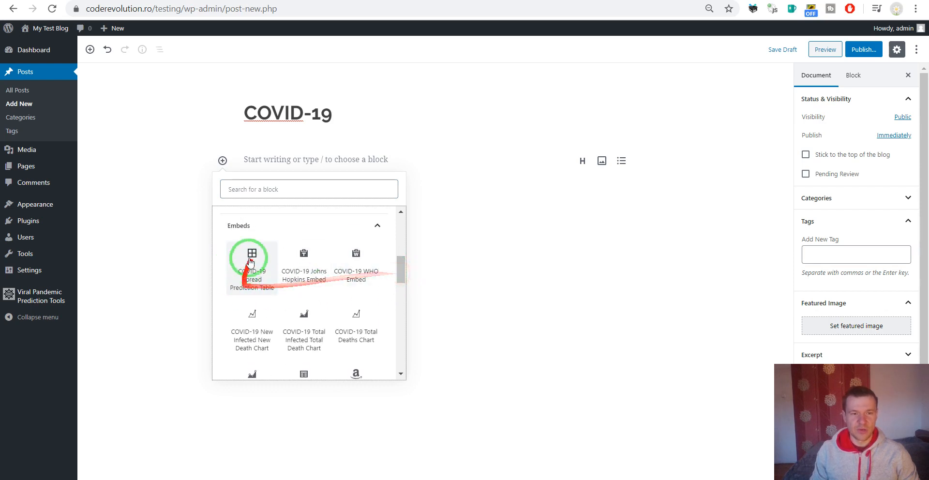
left_click(264, 290)
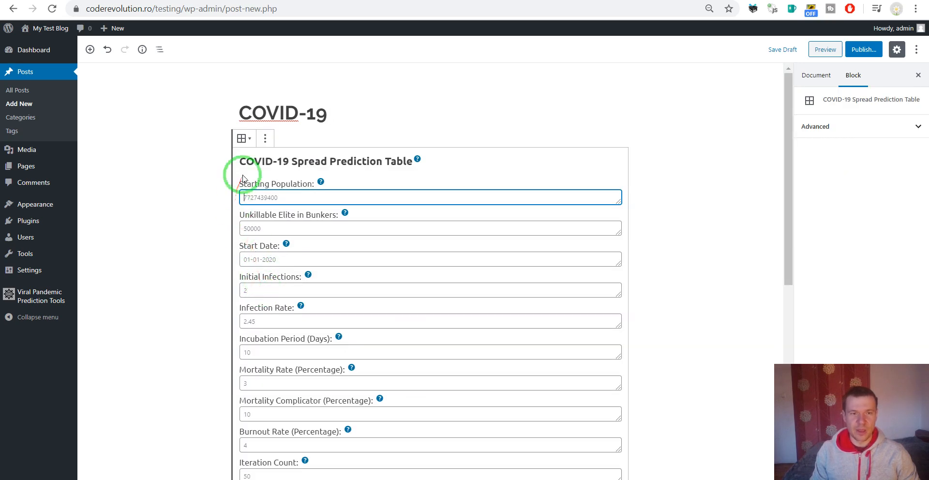
- Review the prediction table block's parameter fields, from Starting Population to Thousands Separator
scroll(237, 176, "down", 2)
scroll(243, 184, "up", 3)
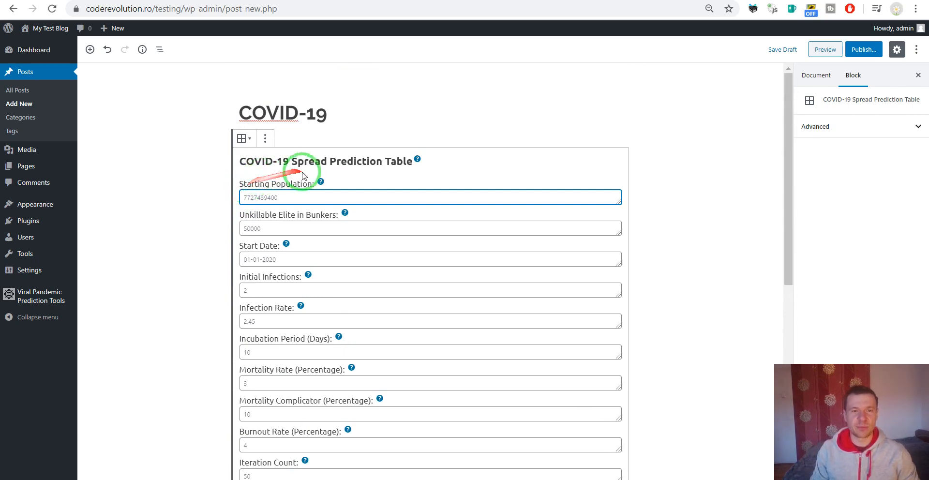
scroll(232, 198, "down", 1)
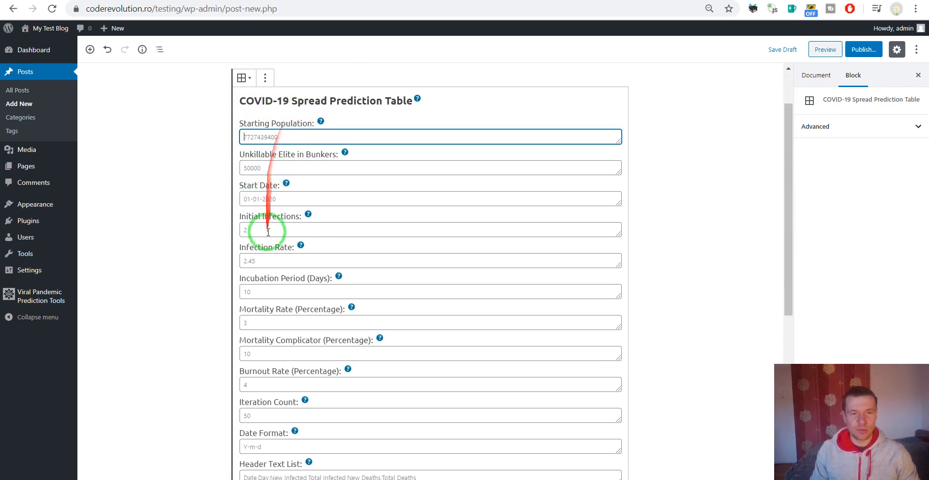
scroll(266, 281, "down", 2)
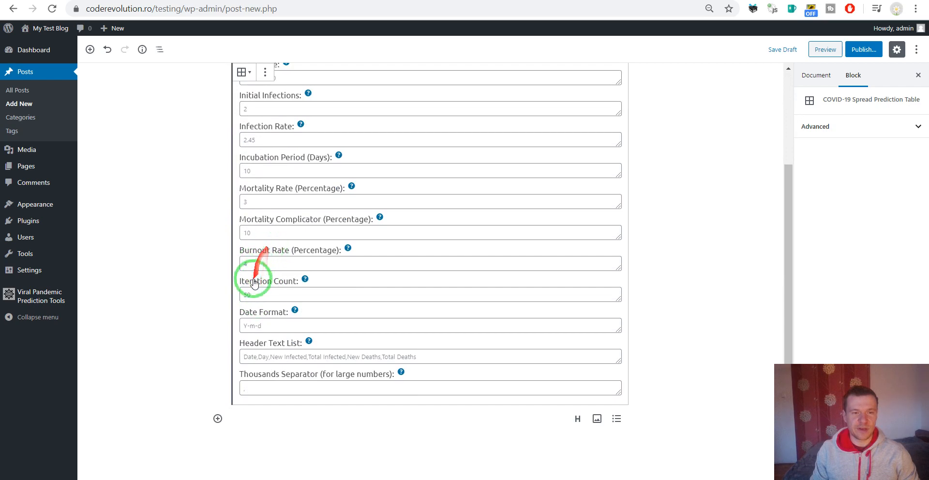
left_click(255, 388)
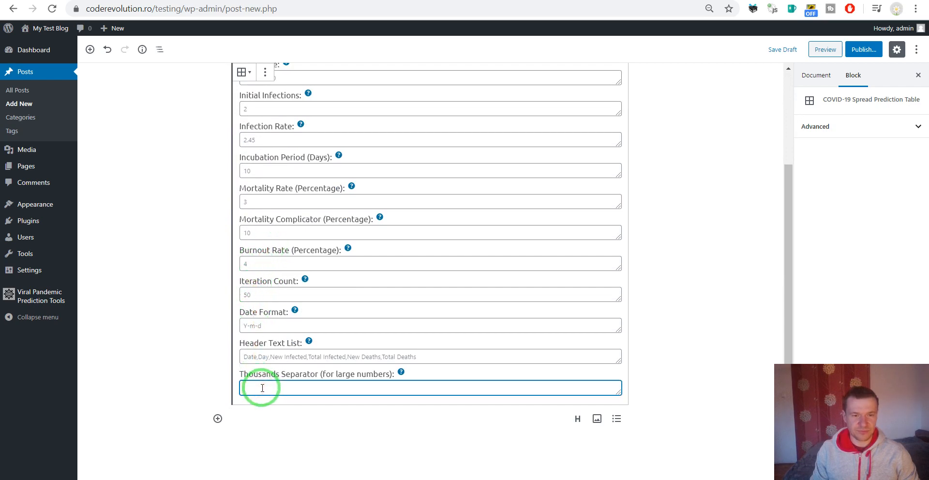
scroll(281, 243, "up", 3)
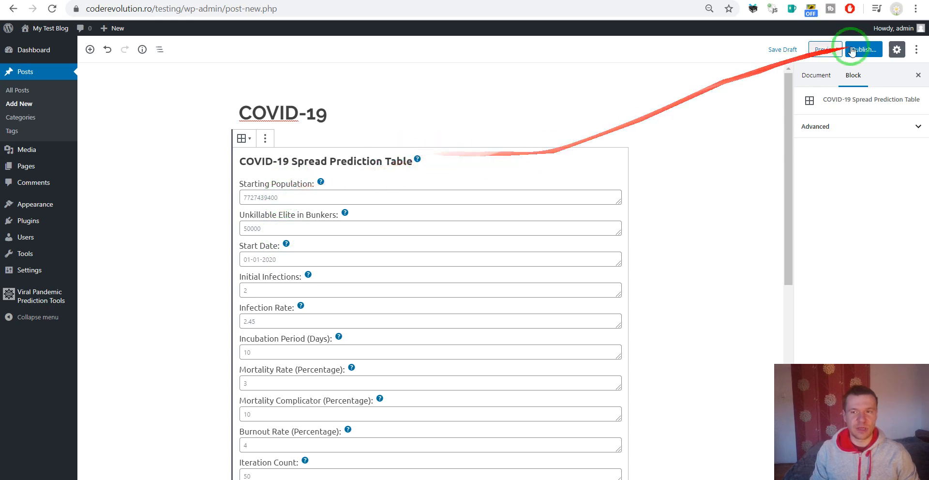
- Publish the COVID-19 post and display its permalink above the title
left_click(870, 53)
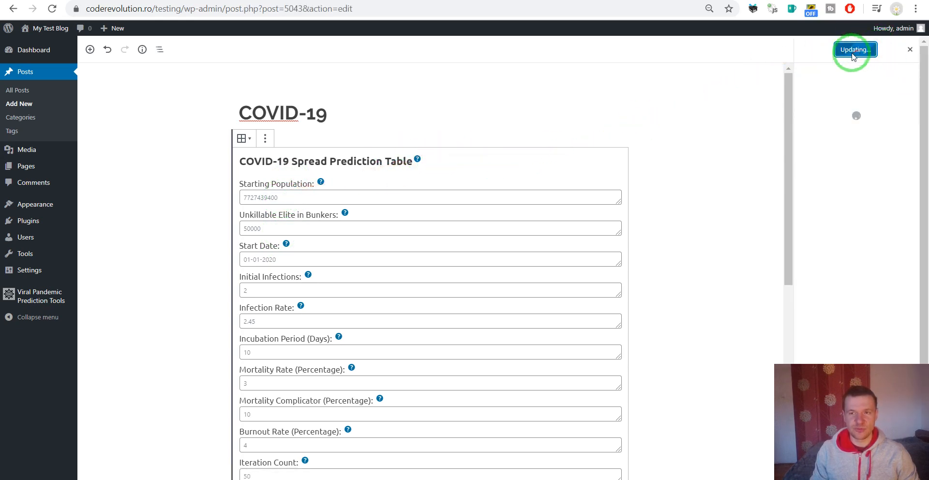
left_click(265, 114)
scroll(316, 214, "down", 5)
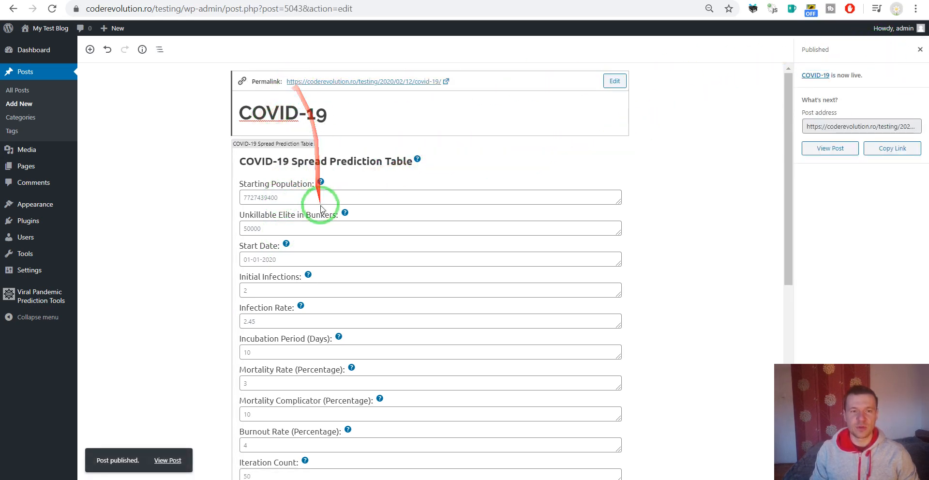
- Open the published COVID-19 post and examine the first dates in its prediction table
scroll(263, 252, "up", 5)
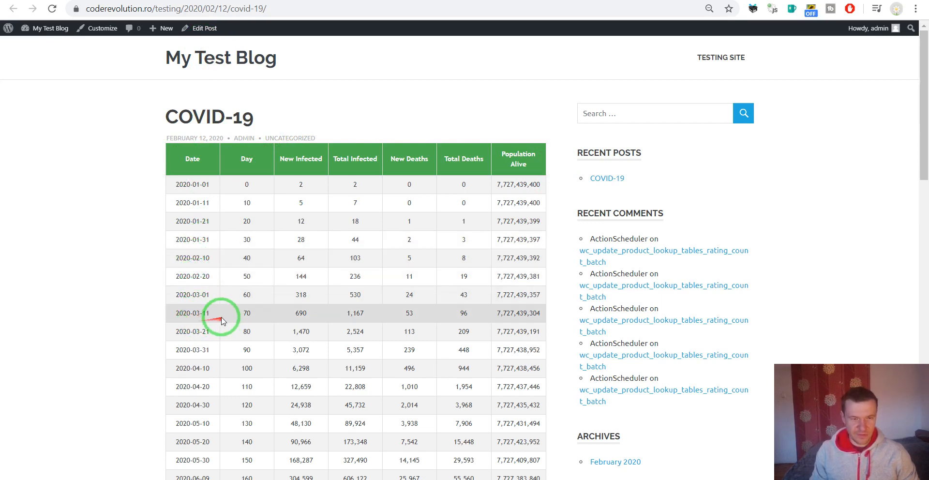
left_click_drag(220, 185, 202, 188)
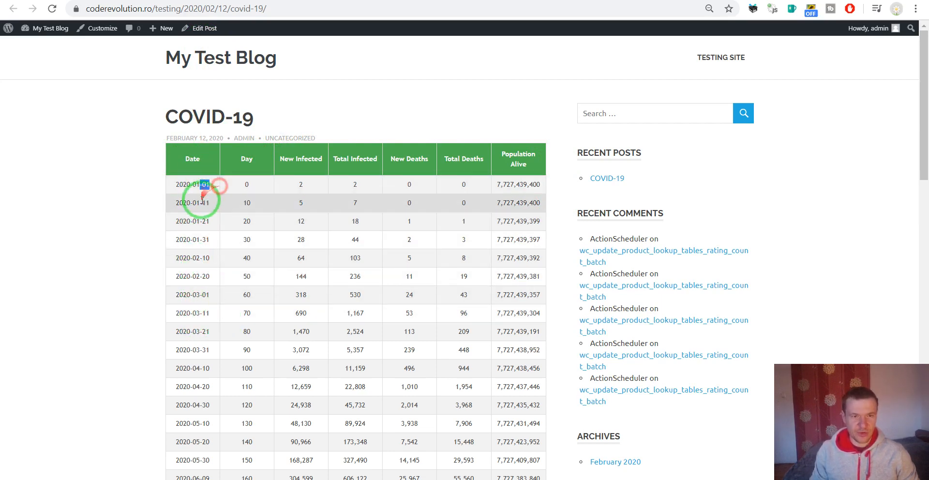
left_click(201, 201)
- Return to the post editor and inspect the prediction table block's Start Date field
left_click(157, 0)
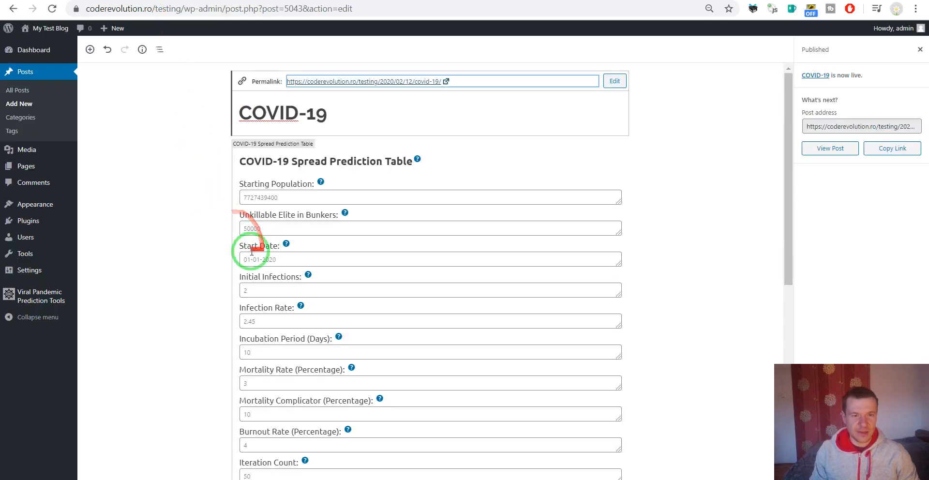
scroll(237, 232, "down", 3)
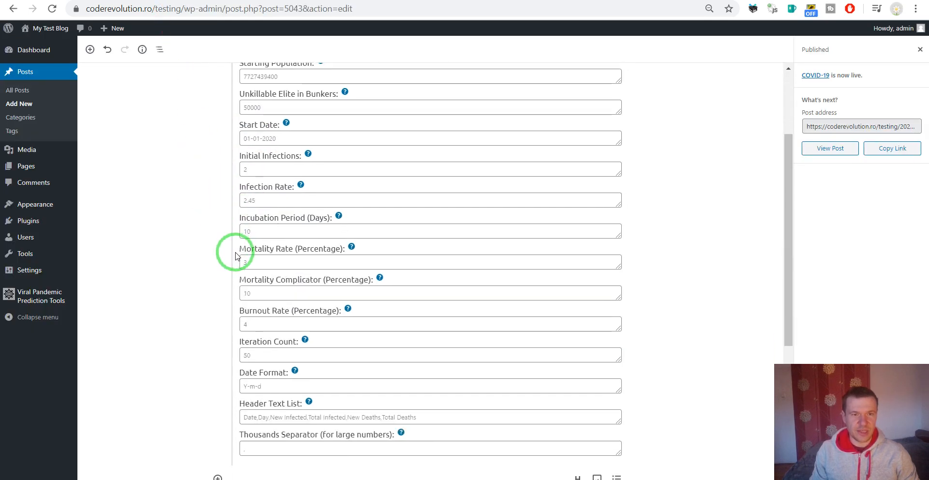
left_click(280, 140)
left_click(246, 138)
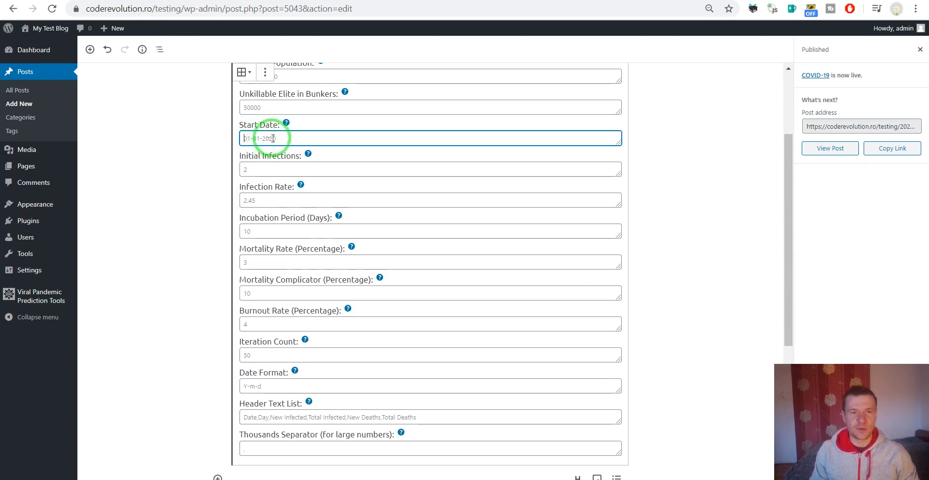
- Compare the first date in the published post's table with the Start Date parameter in the editor
left_click(237, 1)
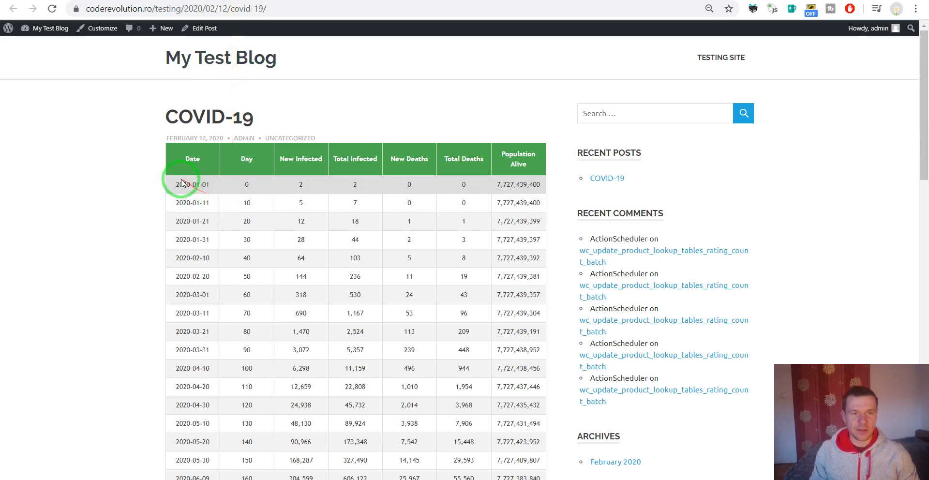
left_click_drag(174, 184, 206, 184)
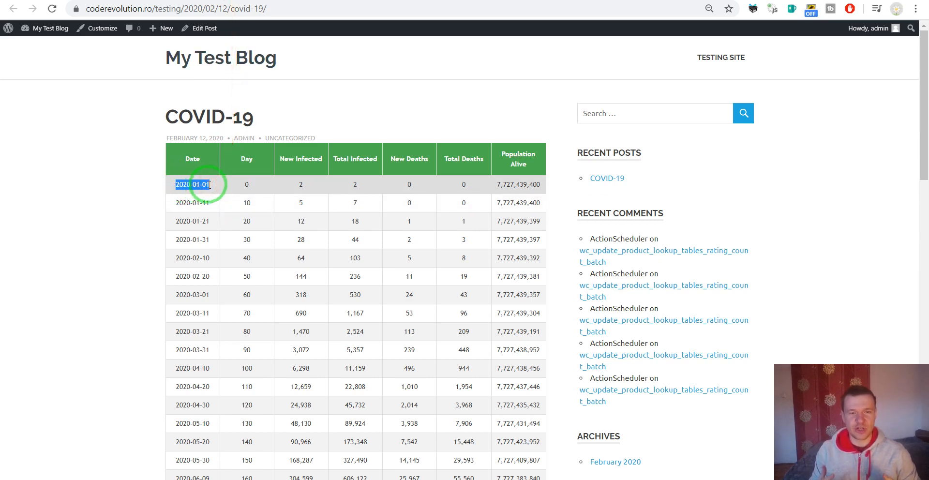
left_click(210, 184)
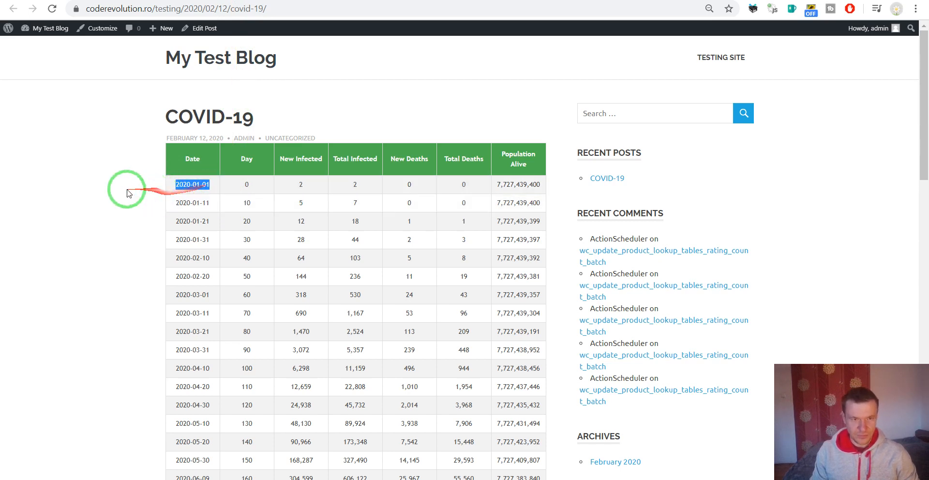
scroll(338, 249, "down", 4)
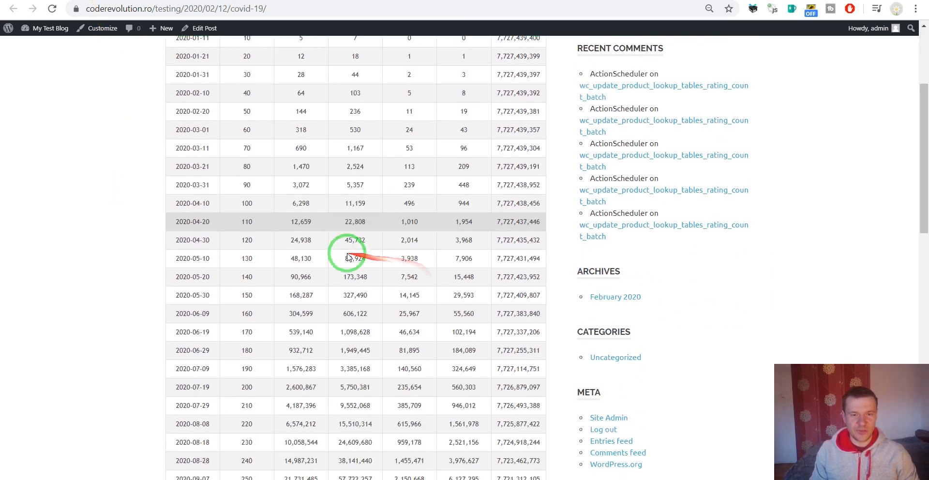
scroll(342, 253, "up", 4)
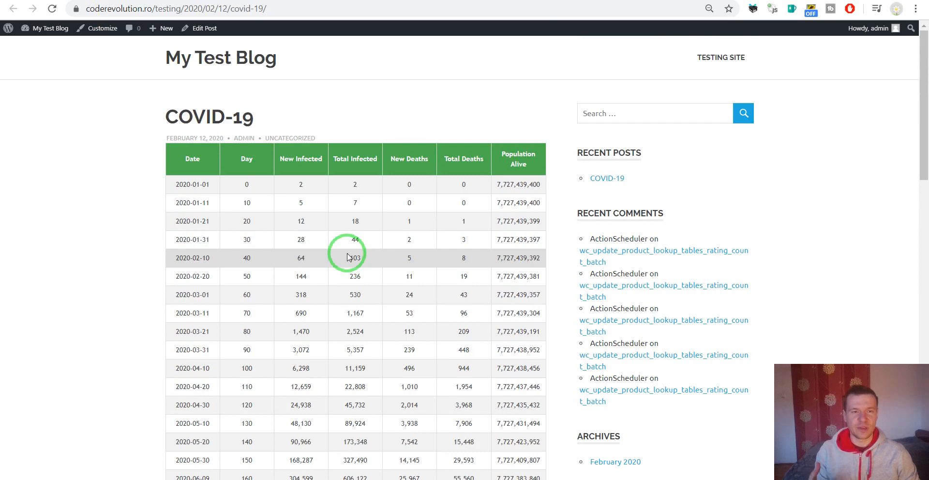
left_click(131, 0)
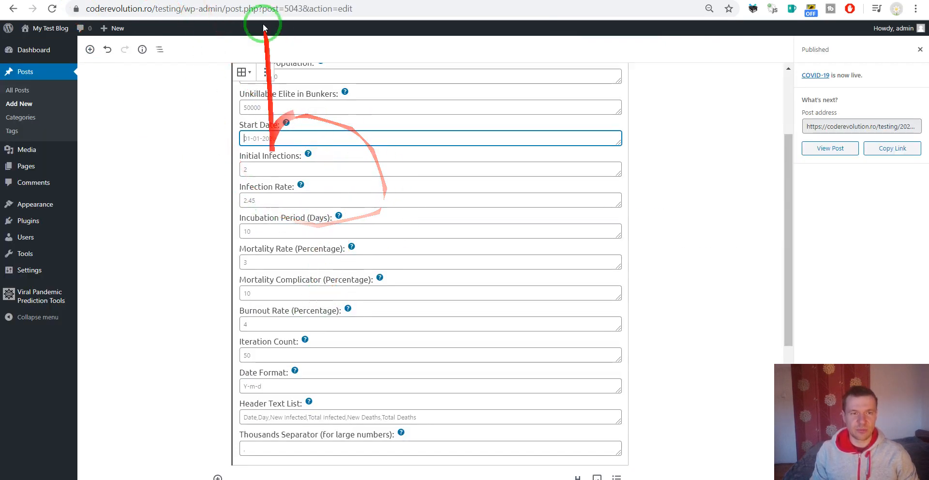
left_click(246, 0)
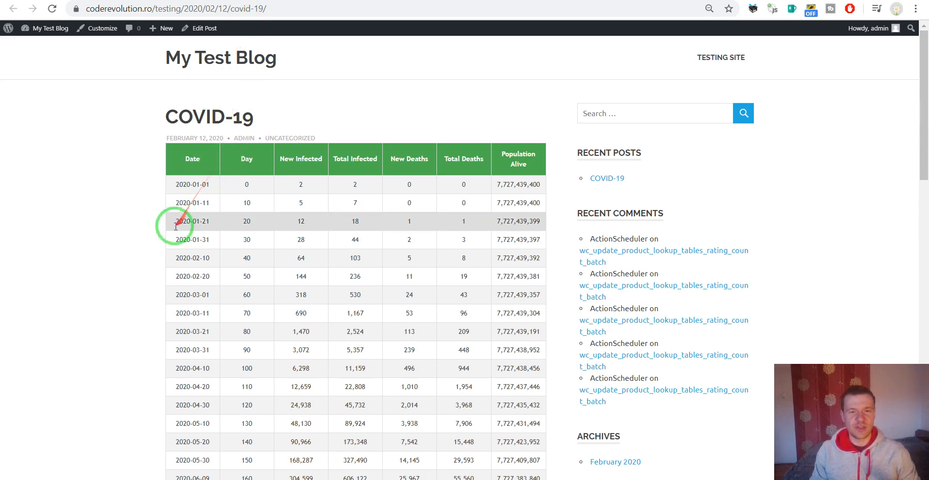
- Examine the published table's infection figures by date, checking Total Infected for 2020-04-10 and 2020-04-20
scroll(145, 220, "down", 1)
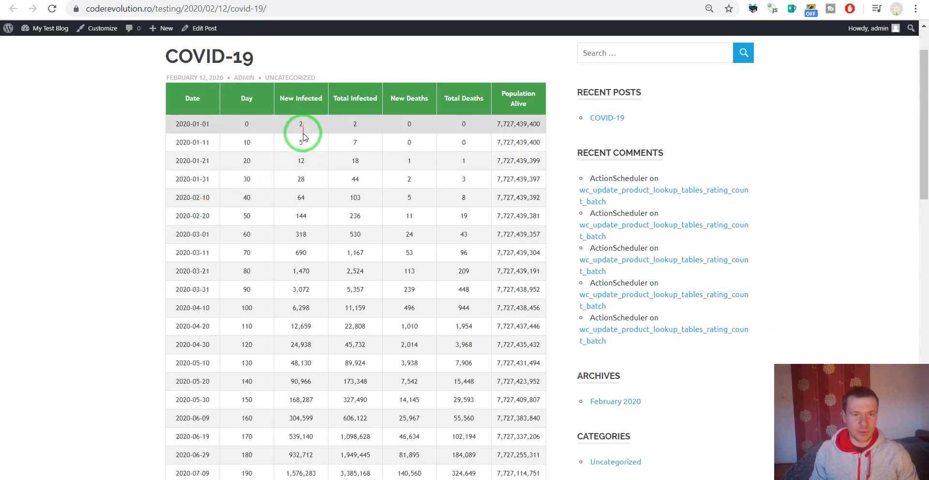
scroll(298, 223, "down", 1)
scroll(297, 222, "down", 1)
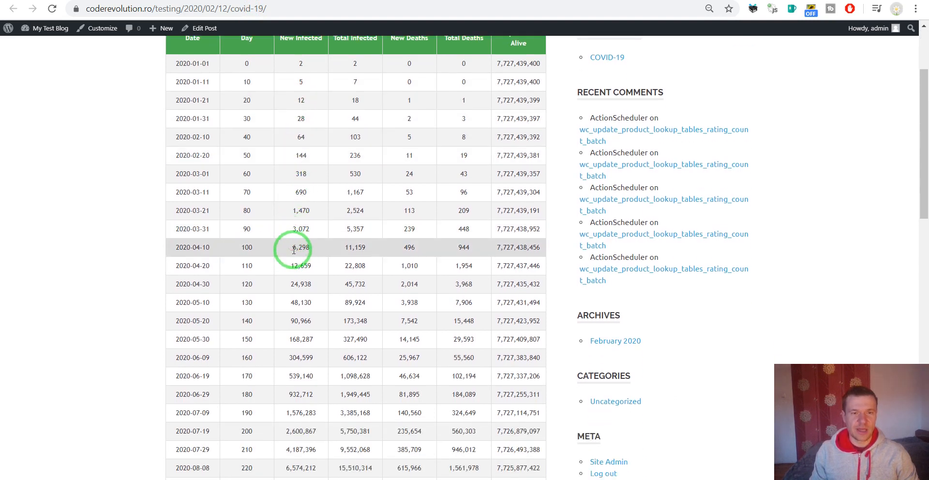
scroll(294, 250, "up", 1)
scroll(290, 245, "down", 1)
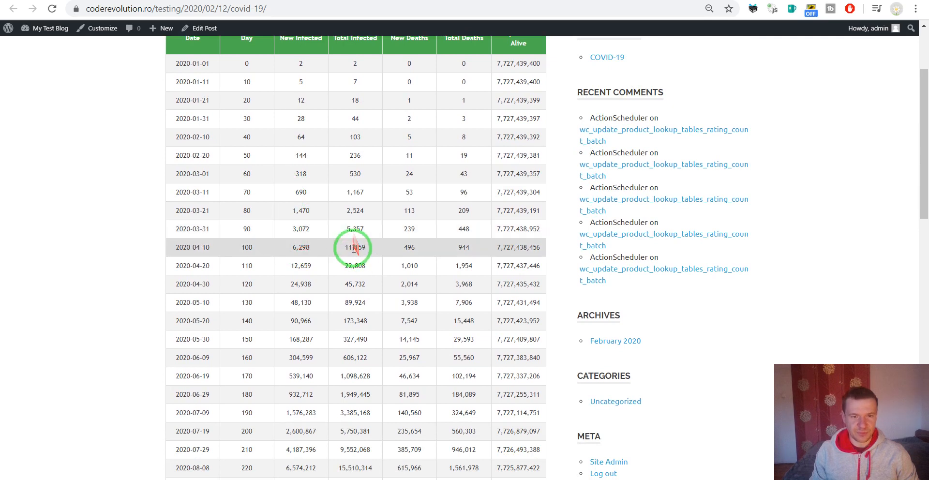
left_click_drag(197, 248, 199, 249)
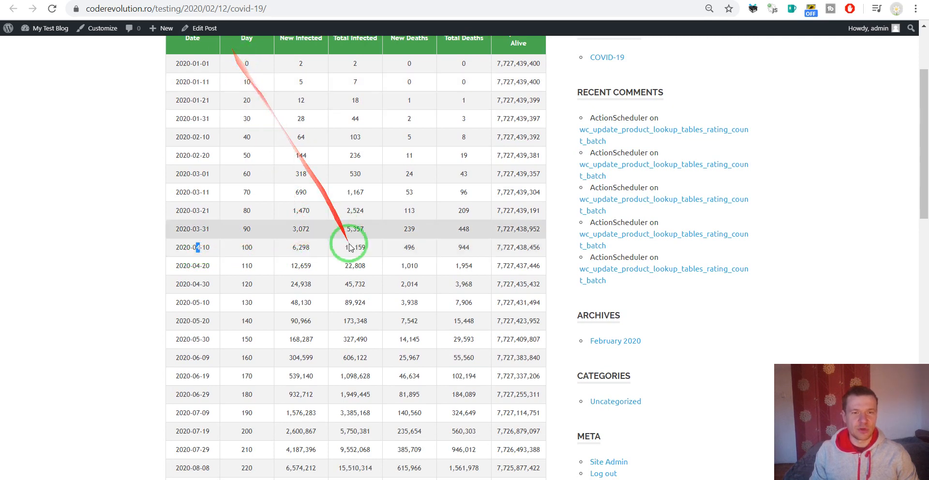
scroll(353, 247, "up", 1)
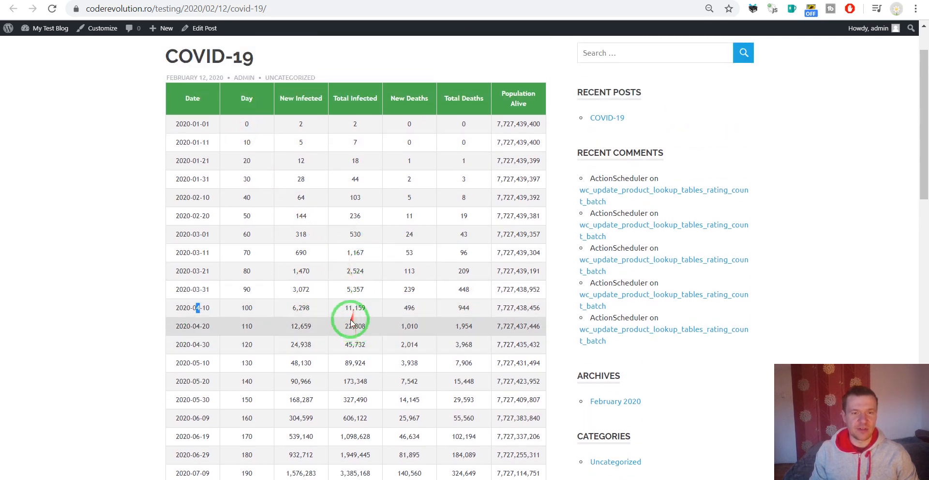
double_click(347, 307)
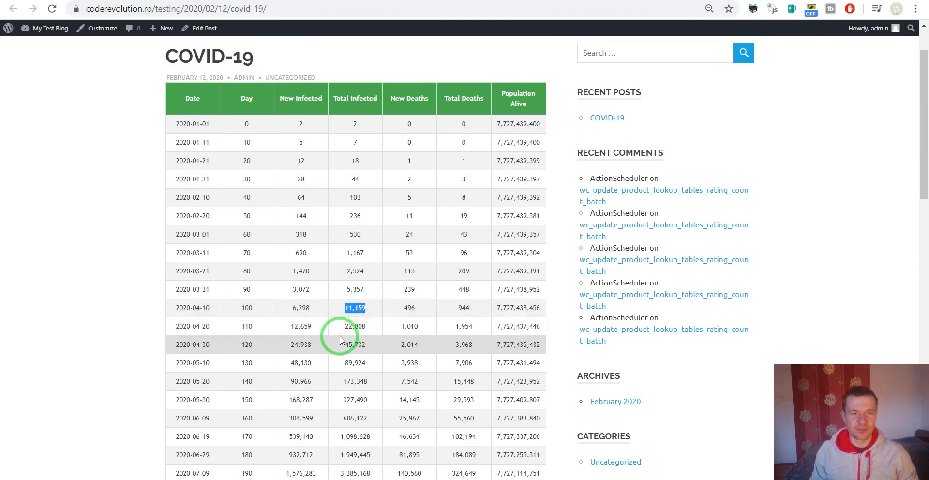
left_click_drag(201, 326, 211, 329)
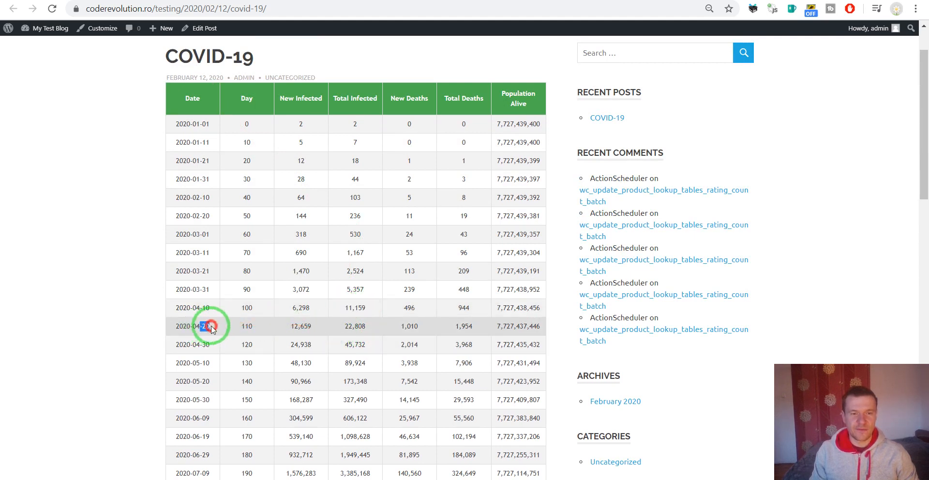
left_click_drag(345, 326, 365, 326)
- Examine the remaining rows of the prediction table and highlight Total Infected in the 2021-05-05 row
scroll(342, 334, "down", 3)
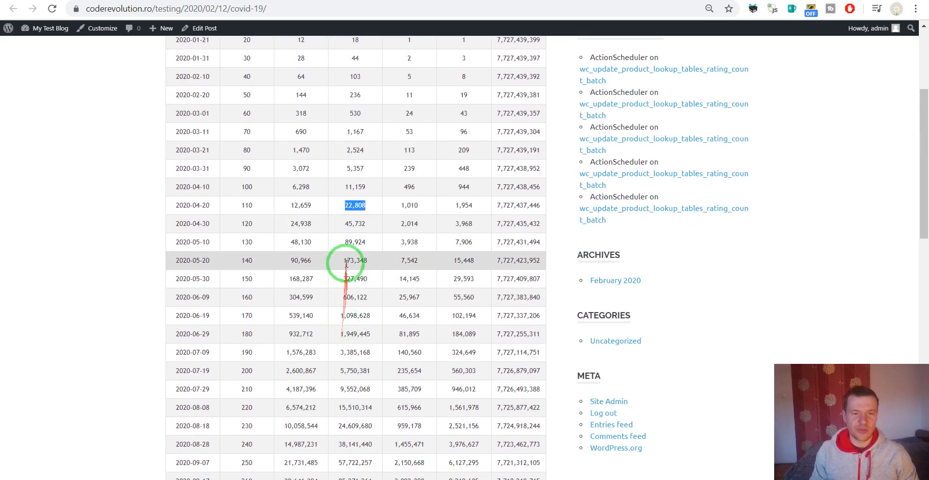
scroll(346, 264, "down", 11)
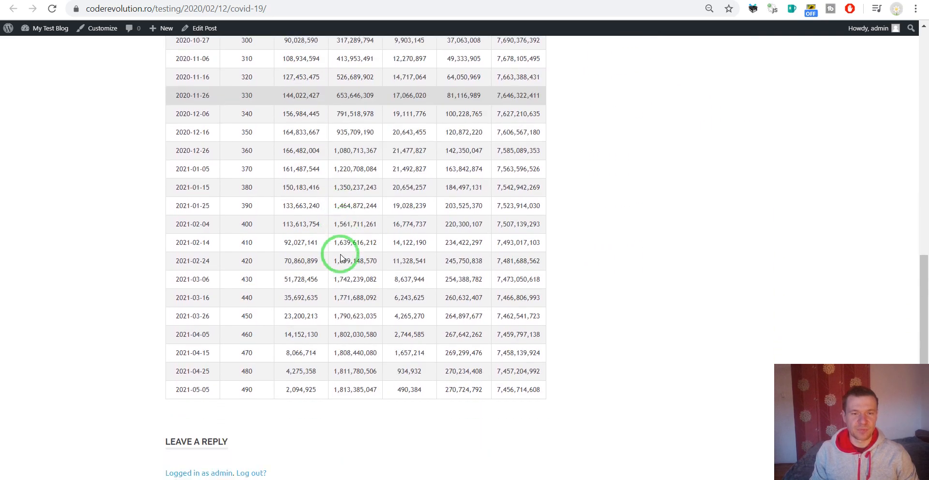
scroll(341, 257, "down", 1)
left_click_drag(334, 360, 378, 360)
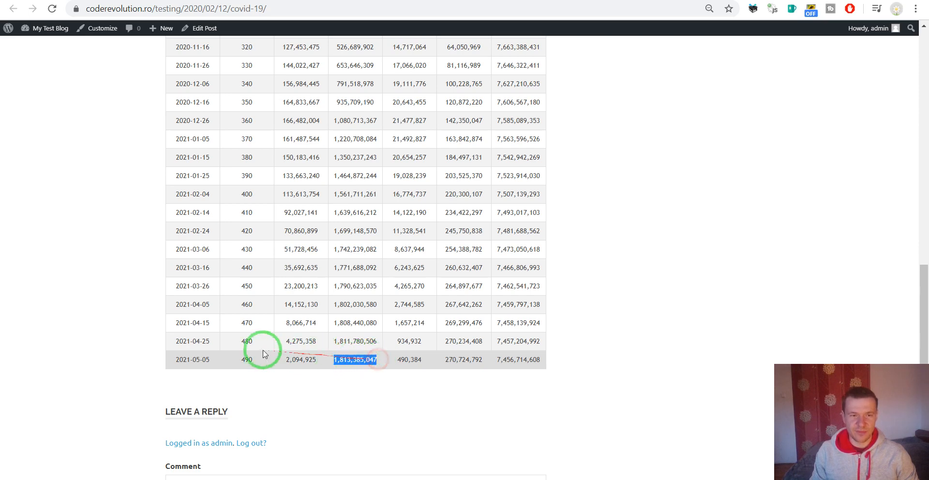
- Go through the prediction table again from its first row and recheck the Total Infected figure in the last row
scroll(321, 349, "up", 12)
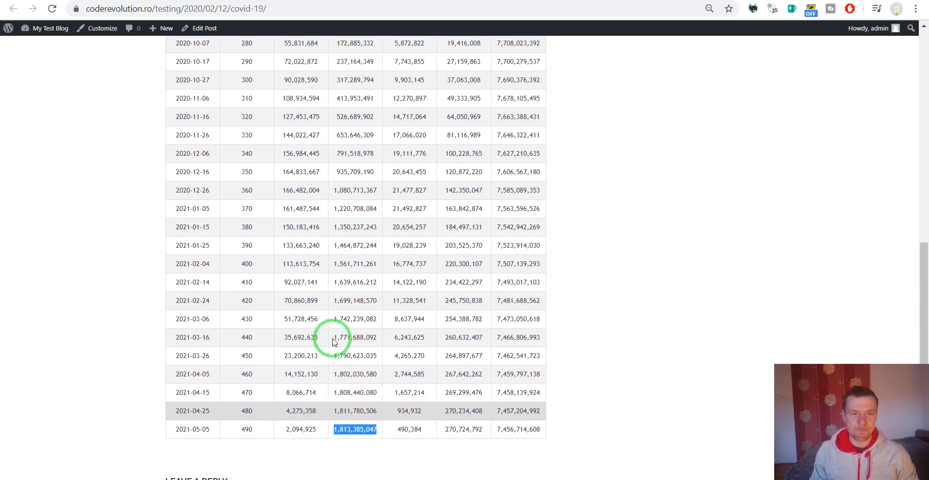
scroll(333, 342, "up", 1)
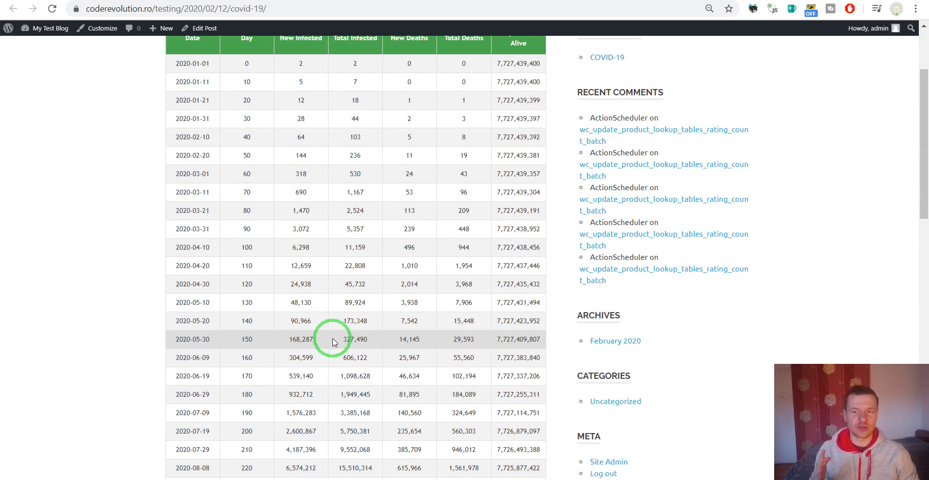
scroll(333, 342, "up", 3)
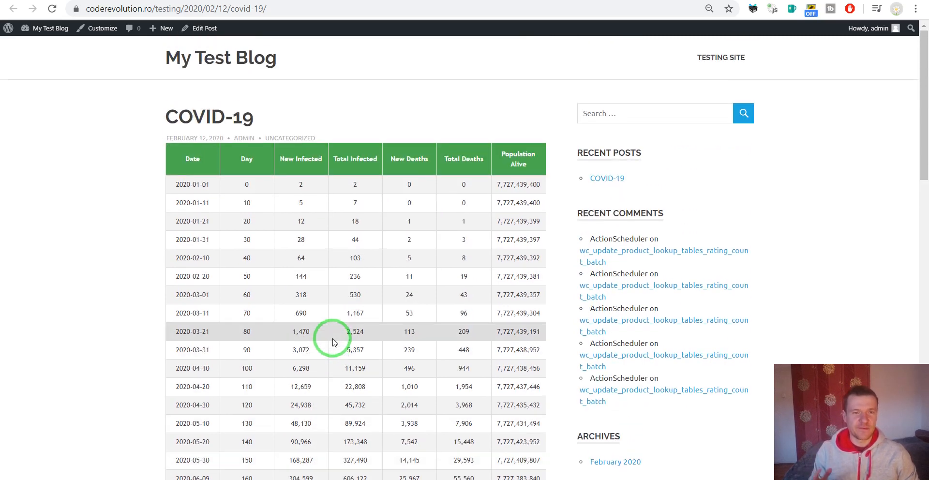
scroll(333, 342, "down", 10)
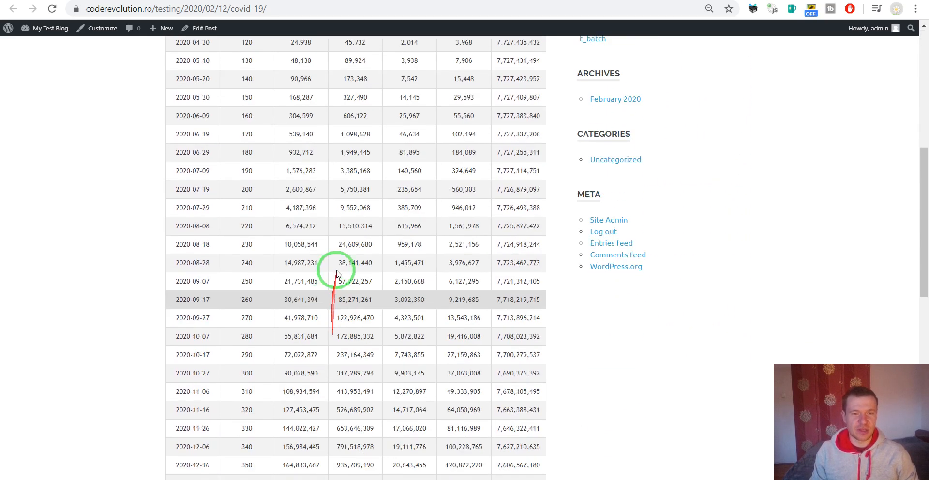
scroll(339, 252, "down", 5)
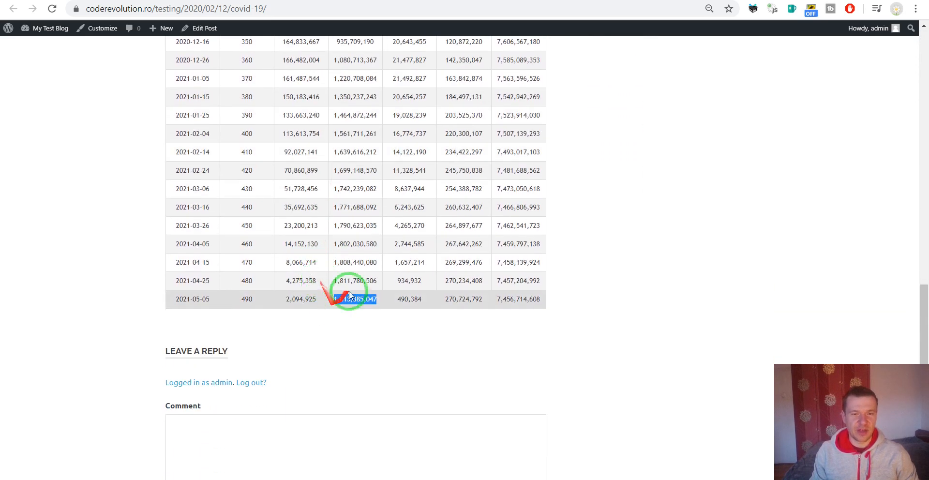
left_click_drag(336, 298, 379, 300)
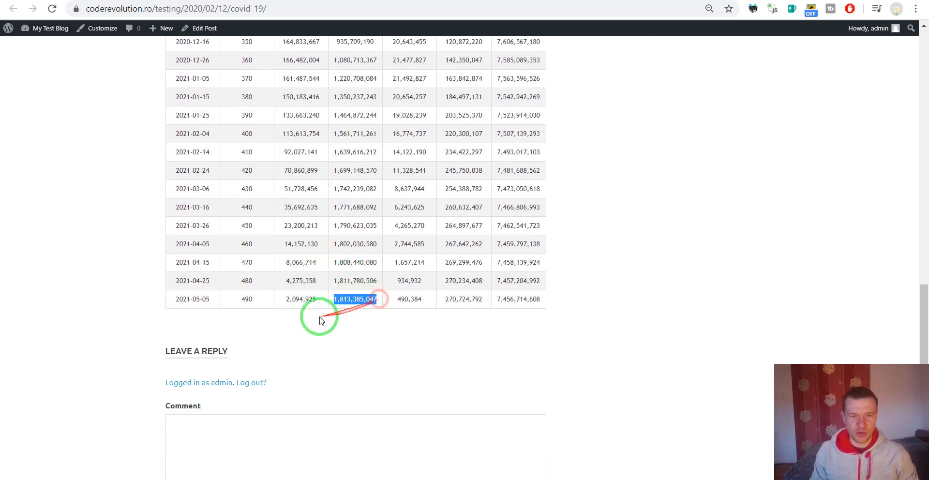
left_click(310, 338)
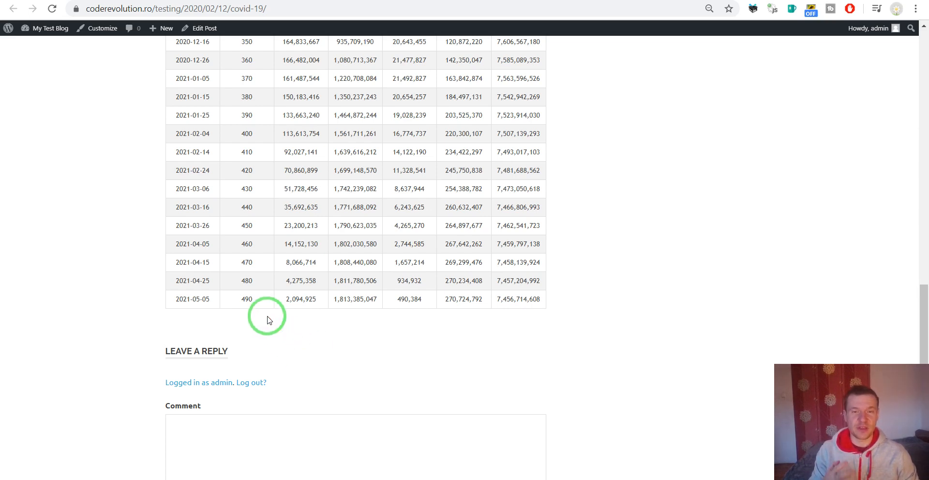
- Return to the post editor and review the prediction table block's parameter fields
left_click(97, 1)
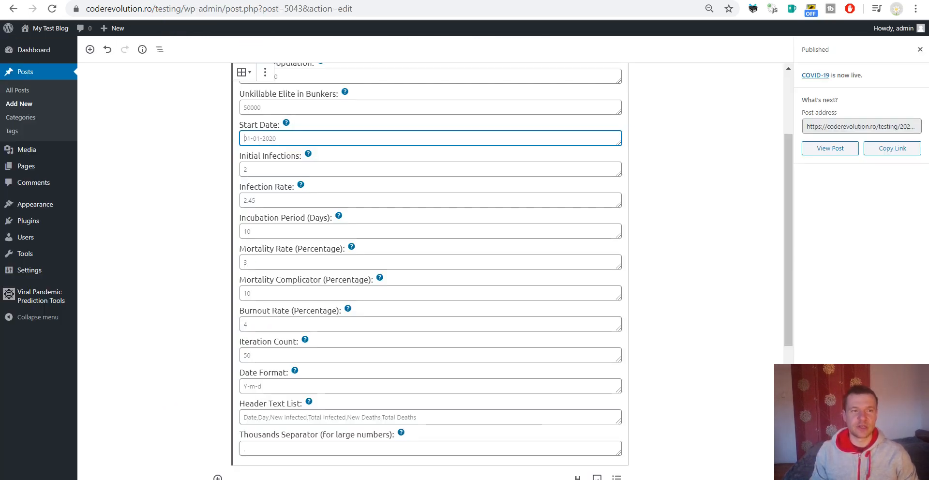
left_click(155, 154)
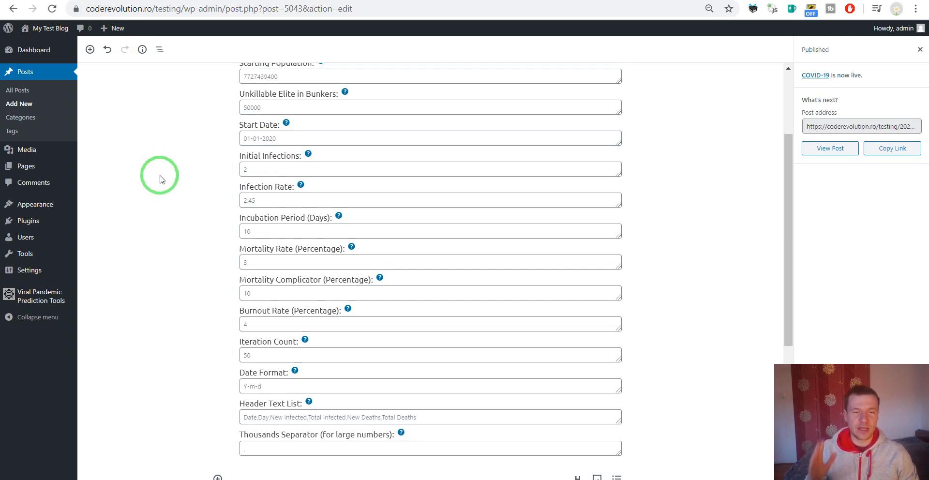
scroll(174, 177, "up", 2)
scroll(251, 194, "down", 5)
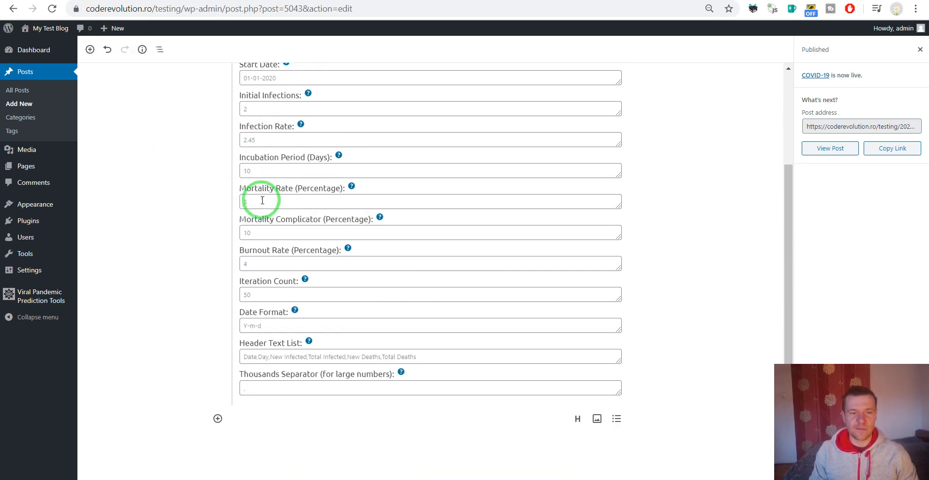
scroll(261, 228, "up", 3)
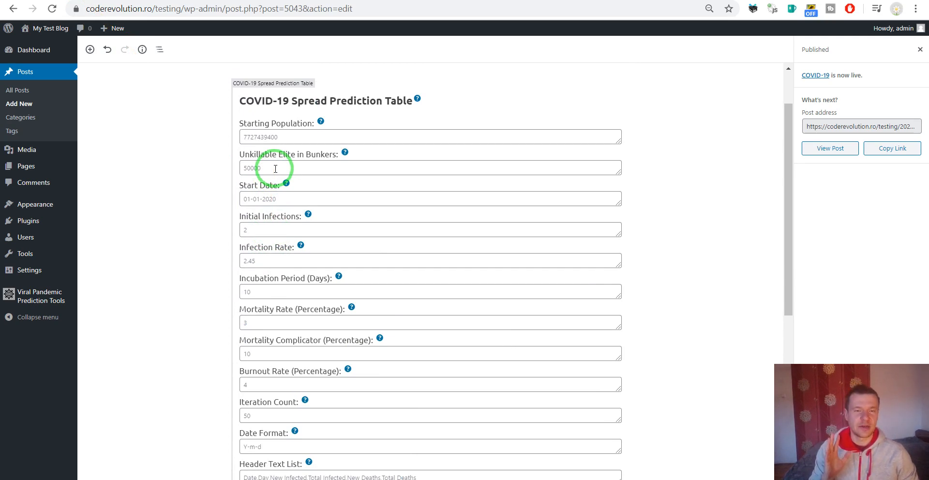
- Set the Starting Population of the COVID-19 Spread Prediction Table block to 50000
left_click(253, 136)
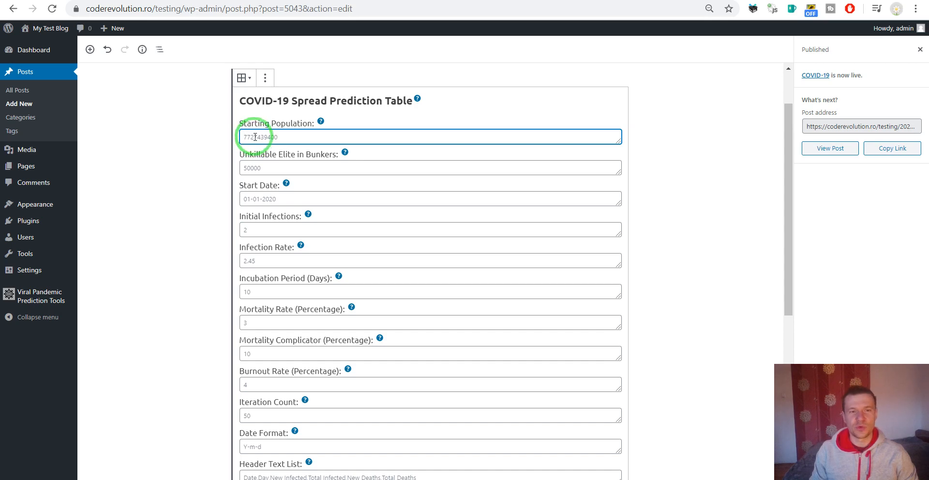
left_click(281, 138)
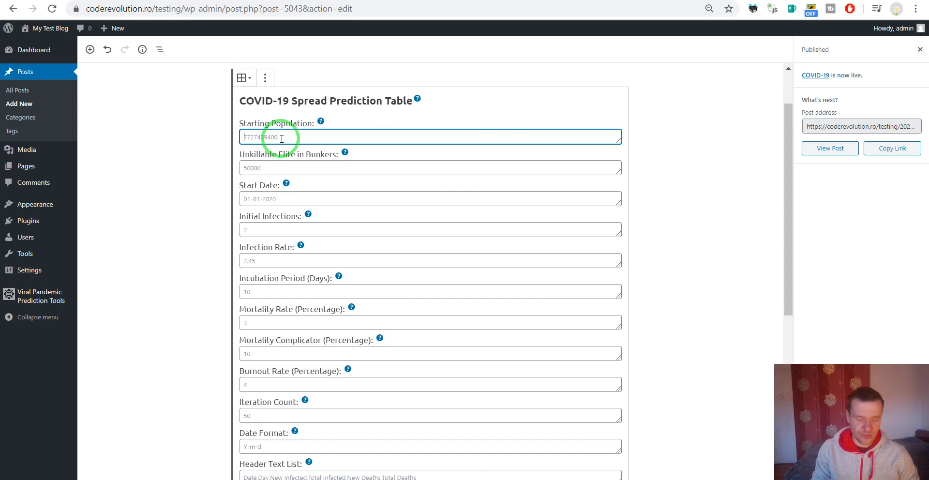
type("500000")
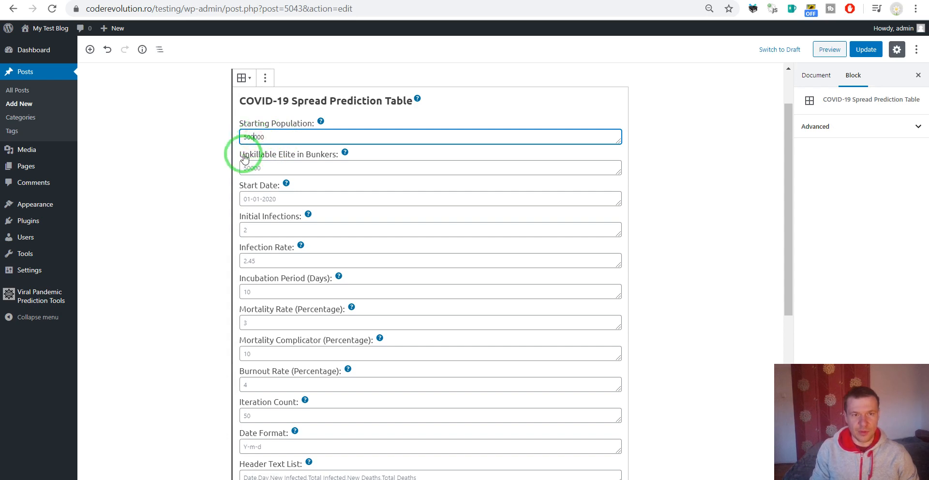
key("BackSpace")
left_click_drag(262, 138, 243, 139)
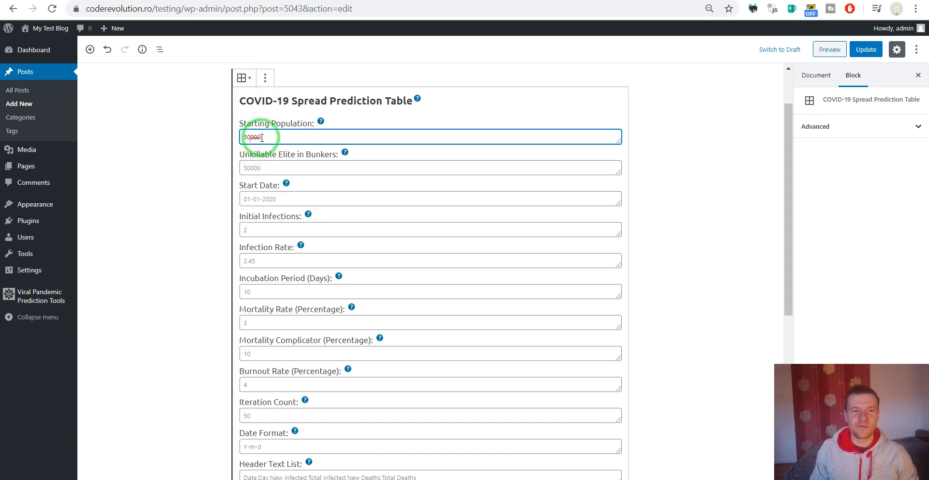
left_click(246, 138)
- Read the help note for Unkillable Elite in Bunkers and set that parameter to 300
left_click(248, 167)
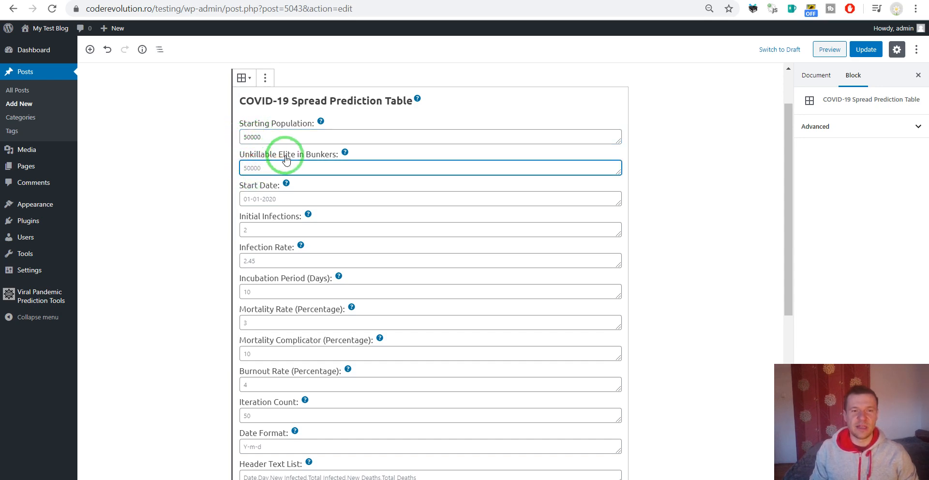
mouse_move(346, 152)
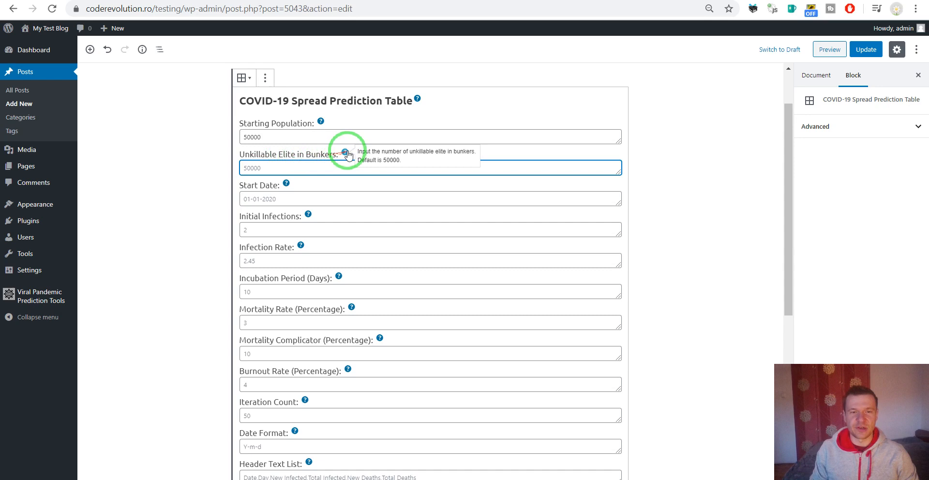
left_click(307, 163)
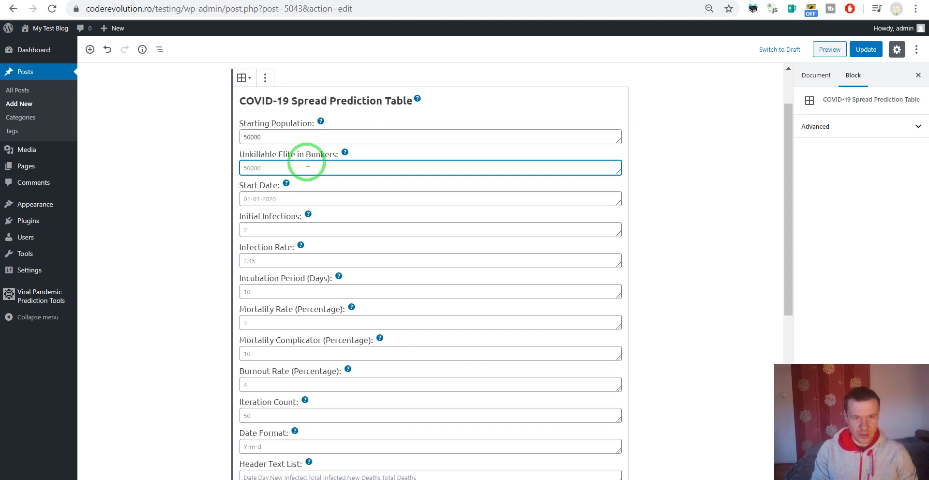
type("300")
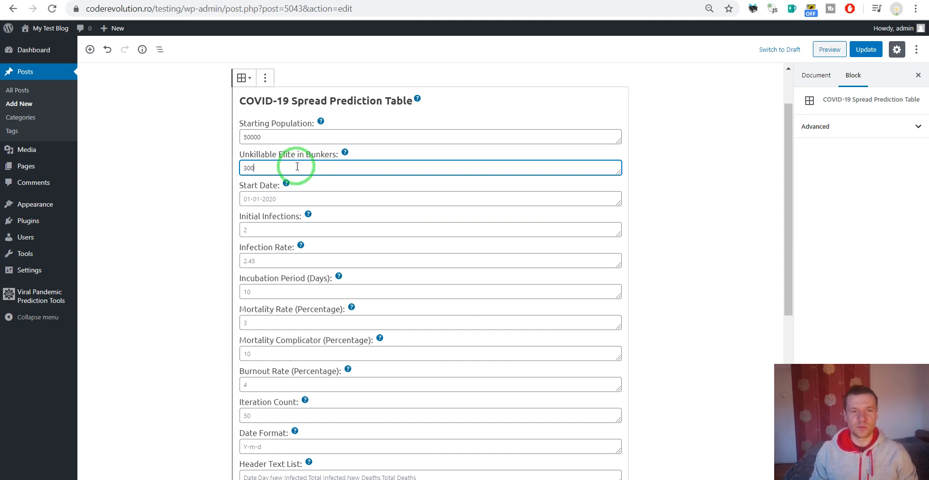
- Set the Start Date to 01-01-2020 and the Initial Infections to 1
left_click(248, 198)
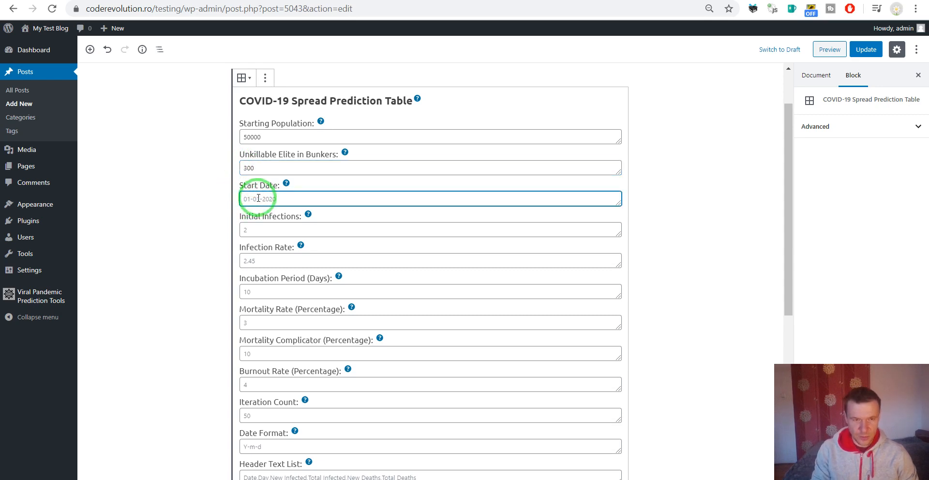
type("01-01-2020")
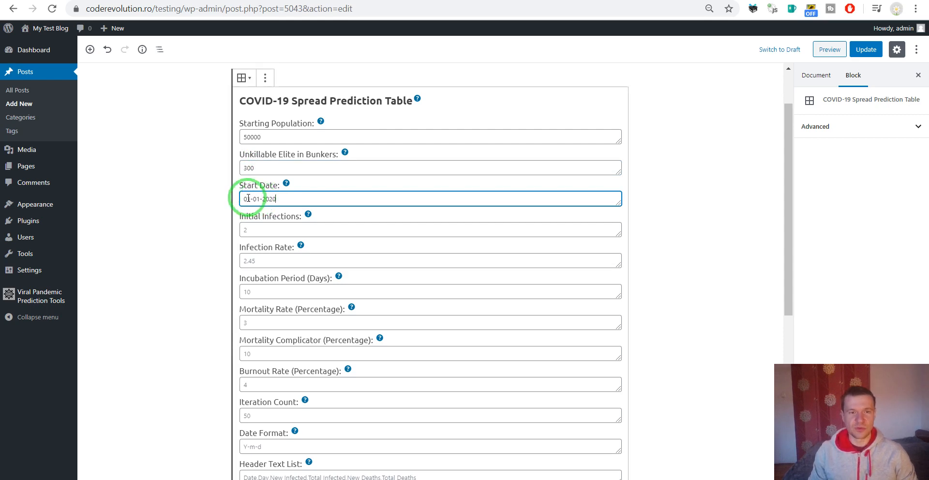
left_click(262, 227)
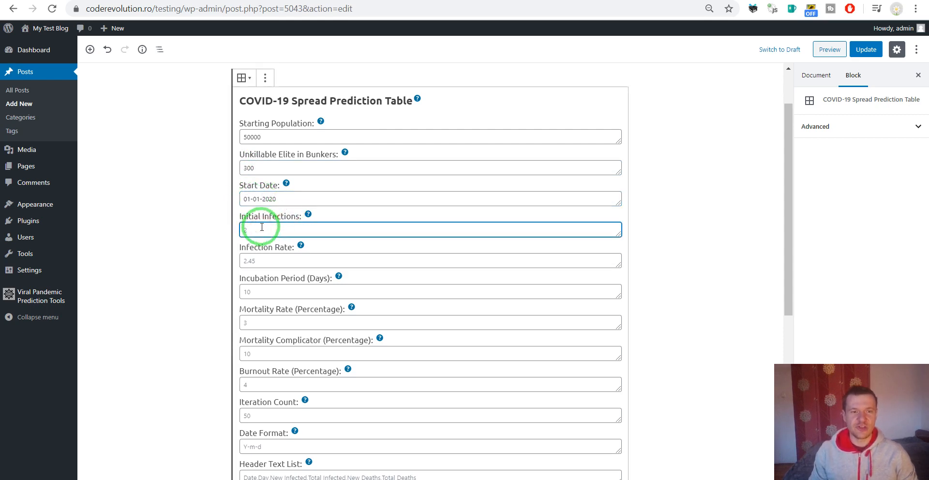
type("1")
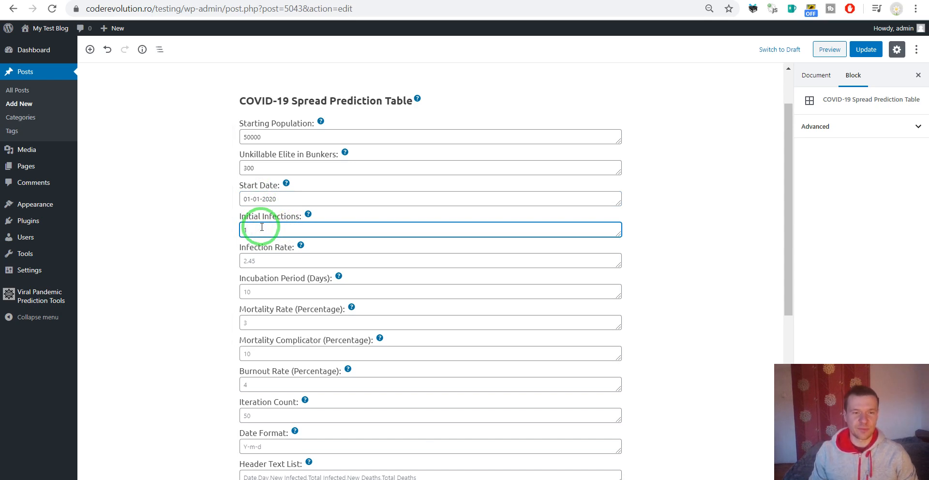
- Set the Infection Rate to 3 and the Incubation Period to 10 days
left_click(255, 259)
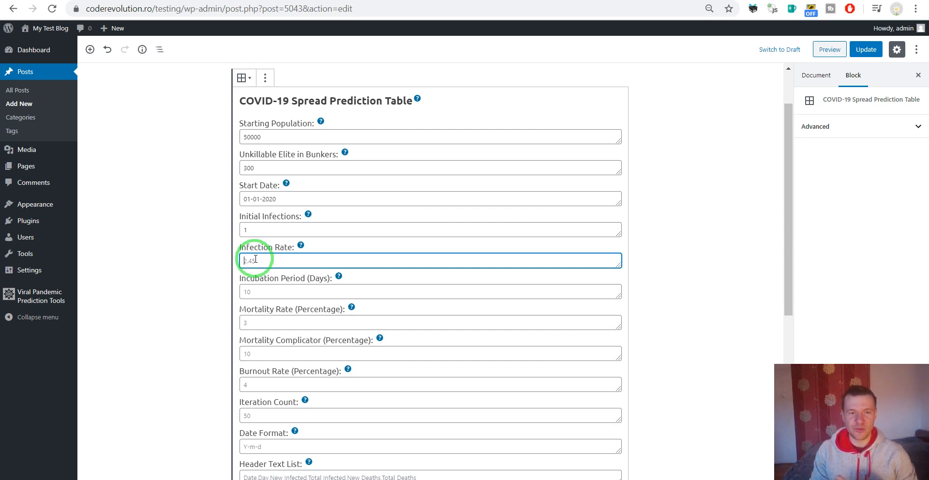
type("3")
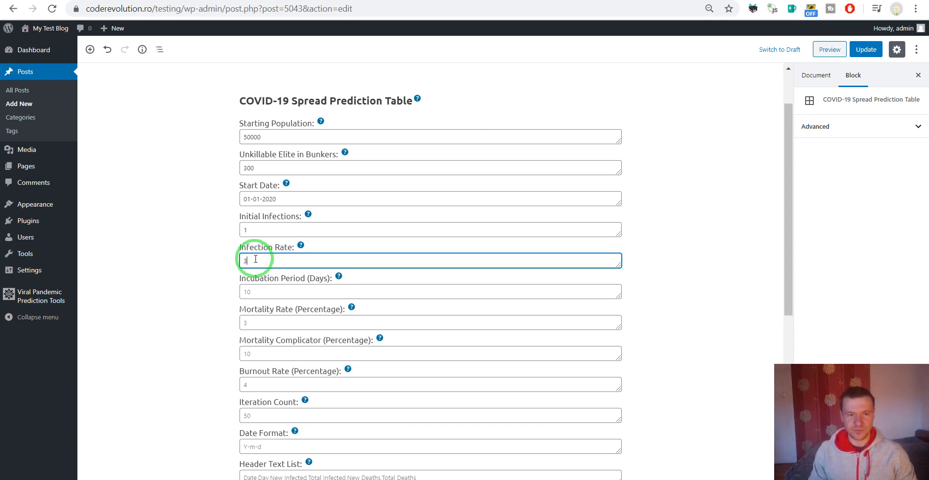
left_click(249, 291)
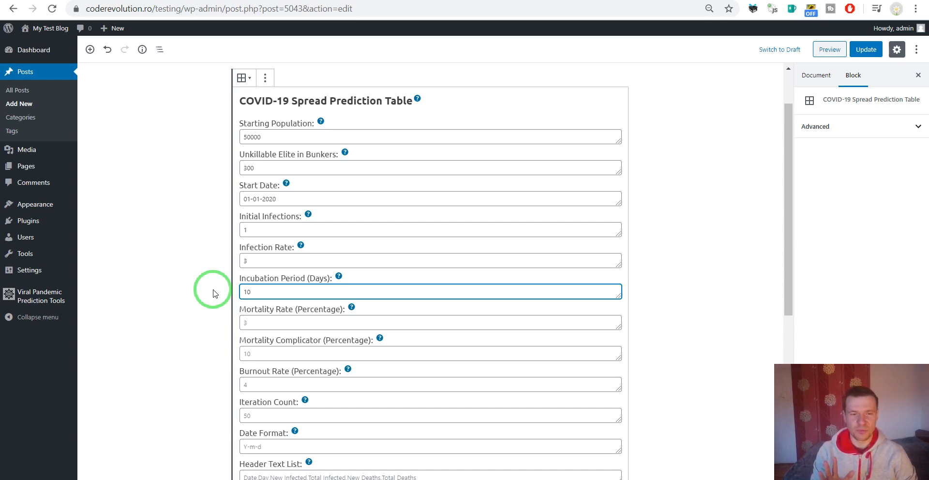
- Set the Mortality Rate percentage to 2.5
scroll(213, 293, "down", 1)
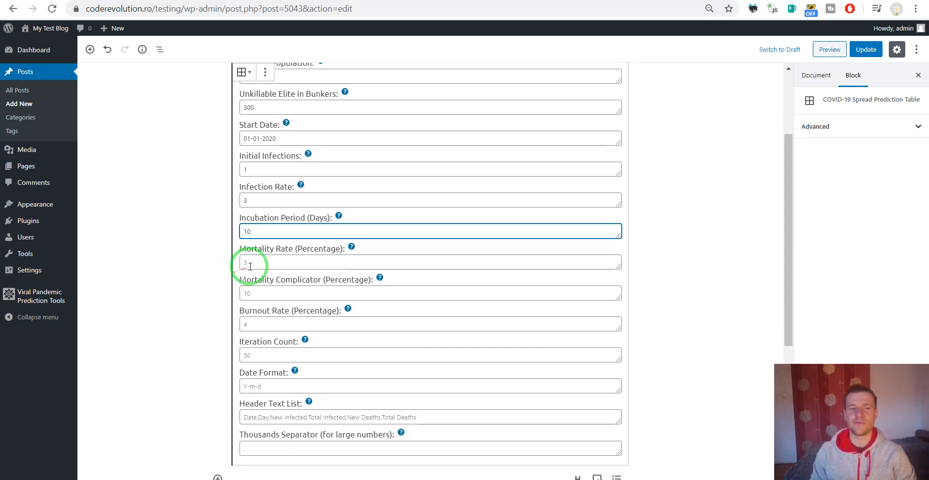
left_click(261, 260)
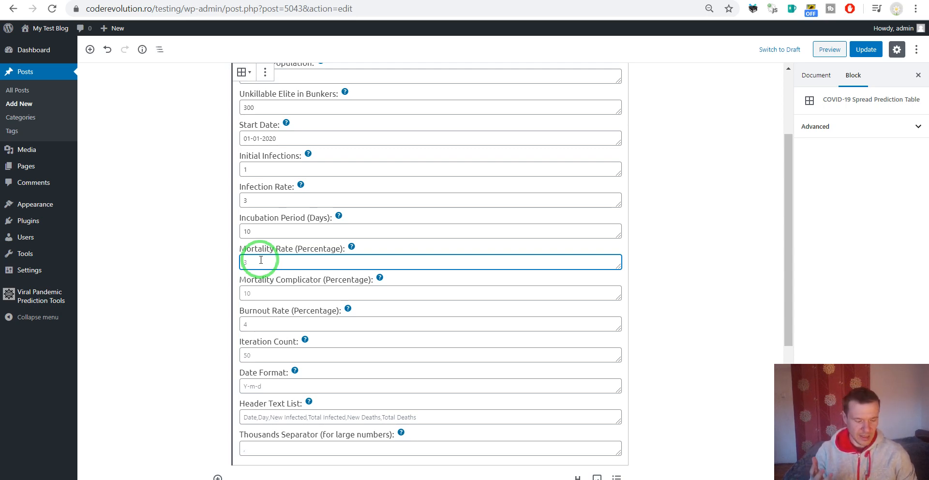
key("BackSpace")
type("2")
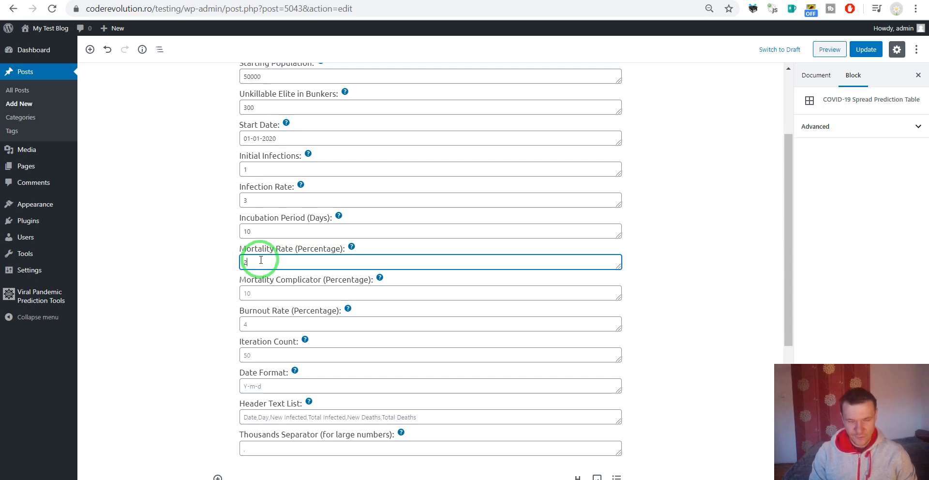
type(".5")
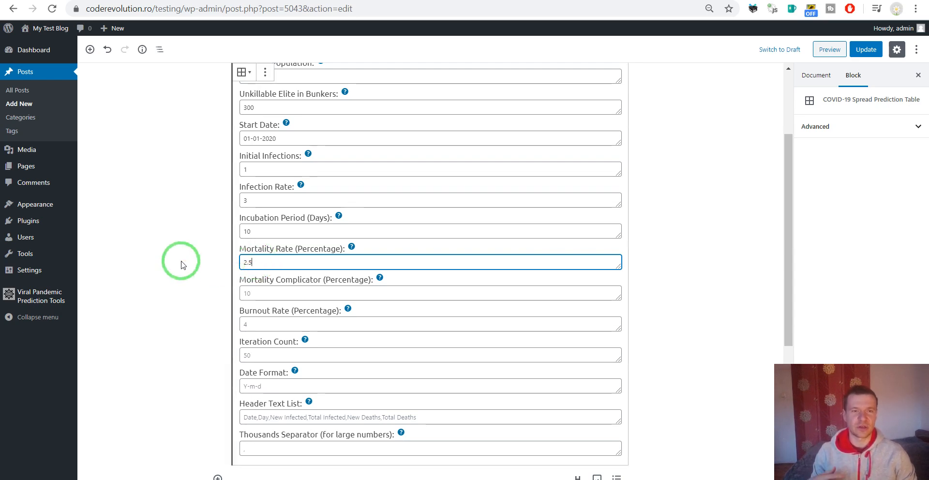
- Set the Mortality Complicator percentage to 10
scroll(181, 261, "down", 1)
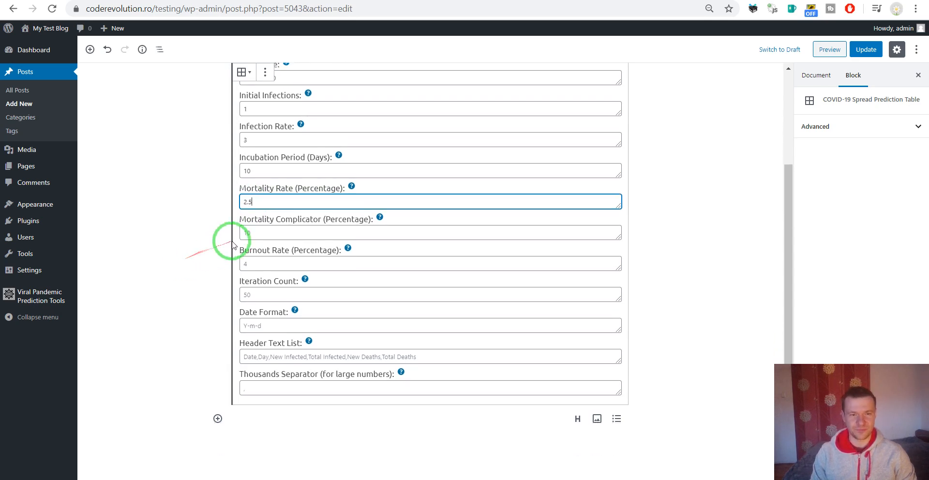
left_click(246, 233)
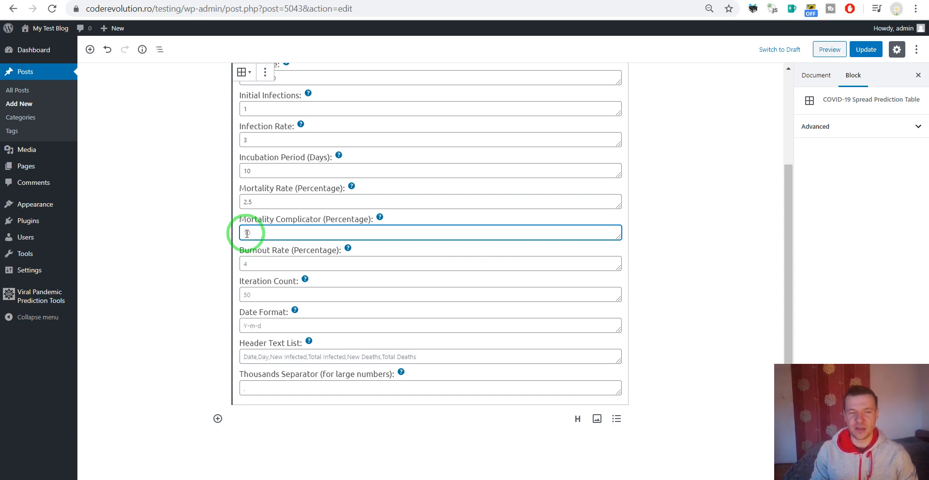
type("10")
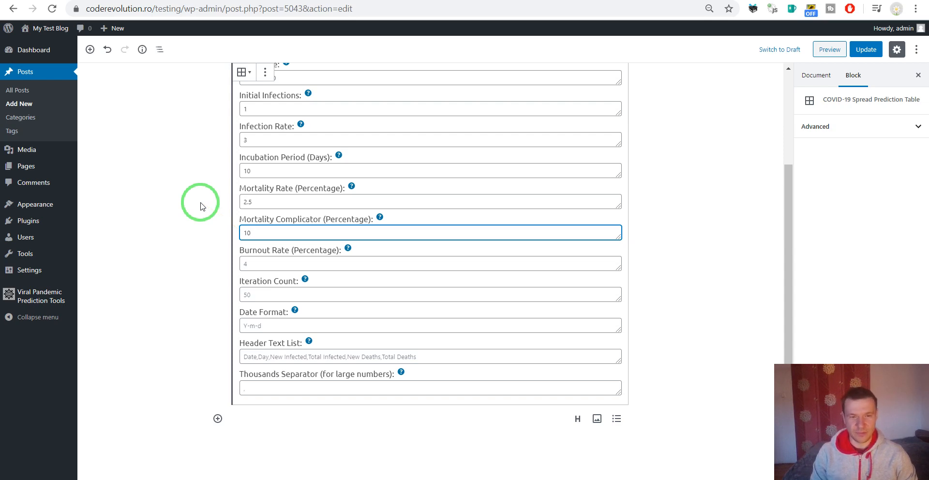
- Review the Burnout Rate and Iteration Count fields, comparing the iteration count with the rows of the published prediction table
left_click(249, 274)
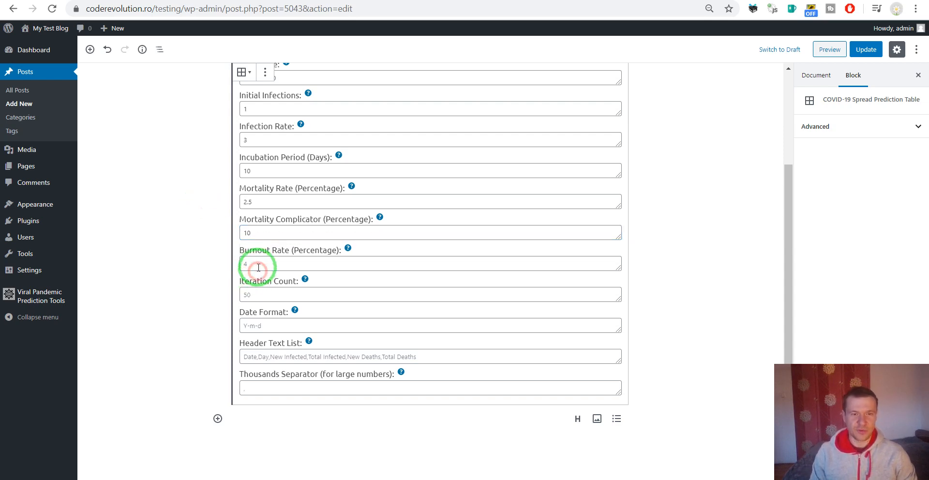
left_click(257, 265)
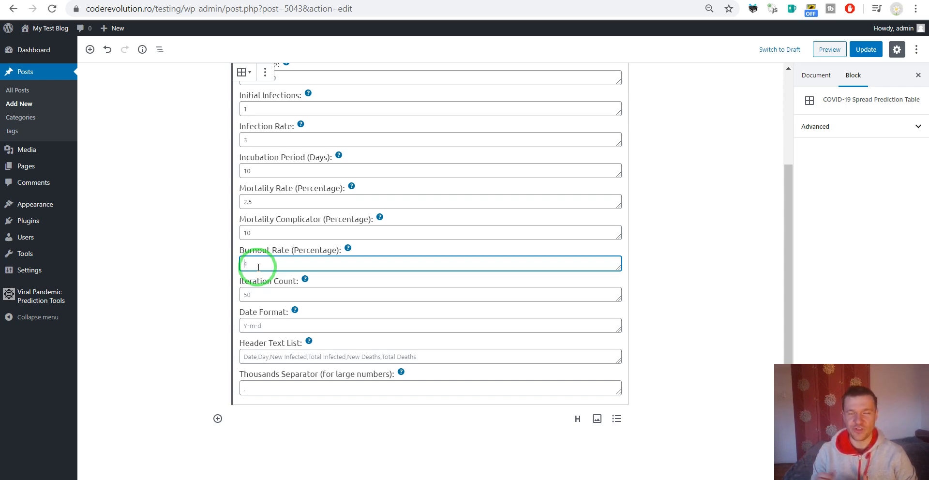
left_click(256, 292)
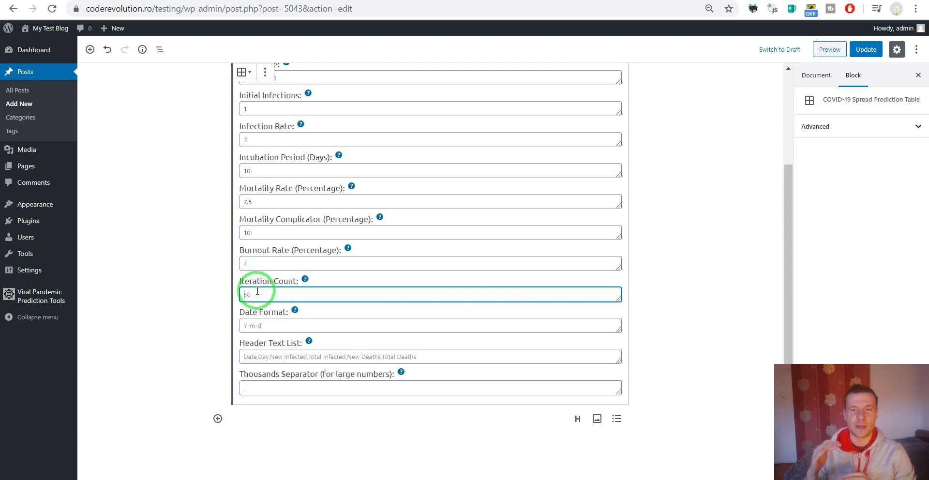
left_click(206, 1)
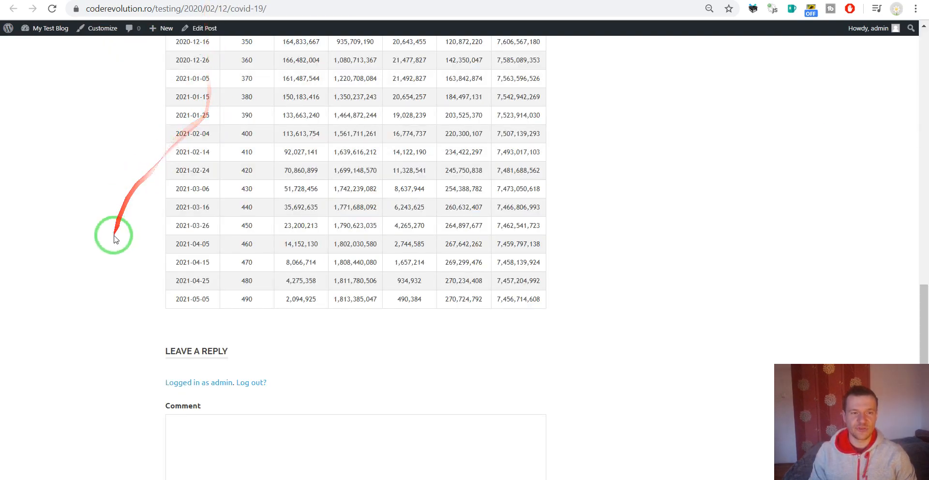
scroll(114, 238, "up", 16)
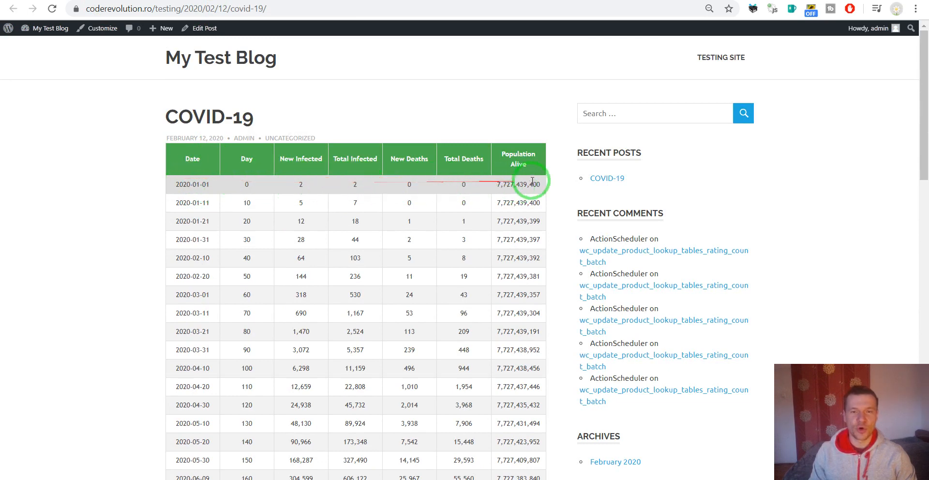
scroll(170, 193, "down", 8)
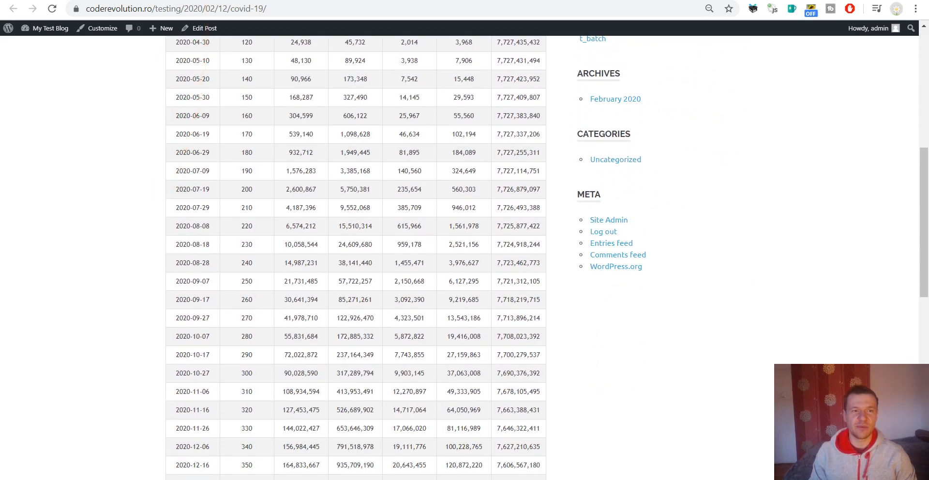
left_click(132, 1)
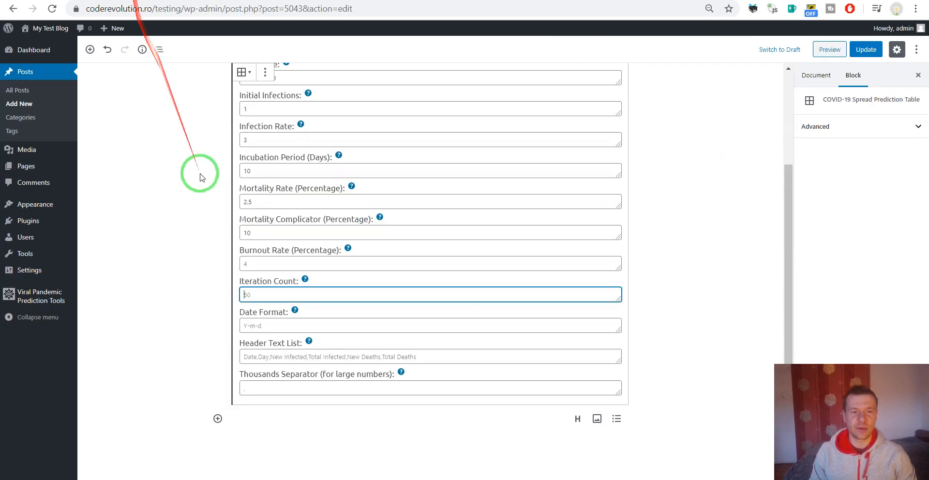
left_click(255, 295)
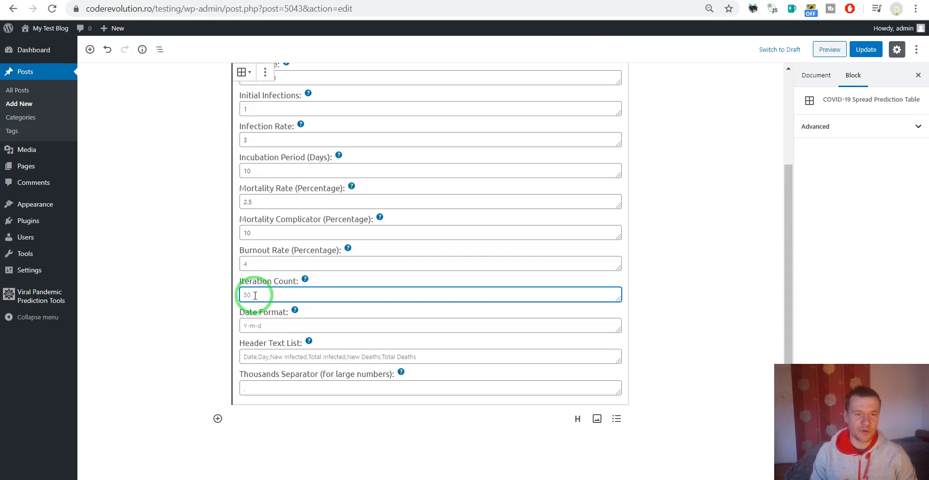
- Compare the Date Format field with the published table's dates, highlighting 2020-11-26, and go on to the Header Text List field
scroll(255, 295, "down", 1)
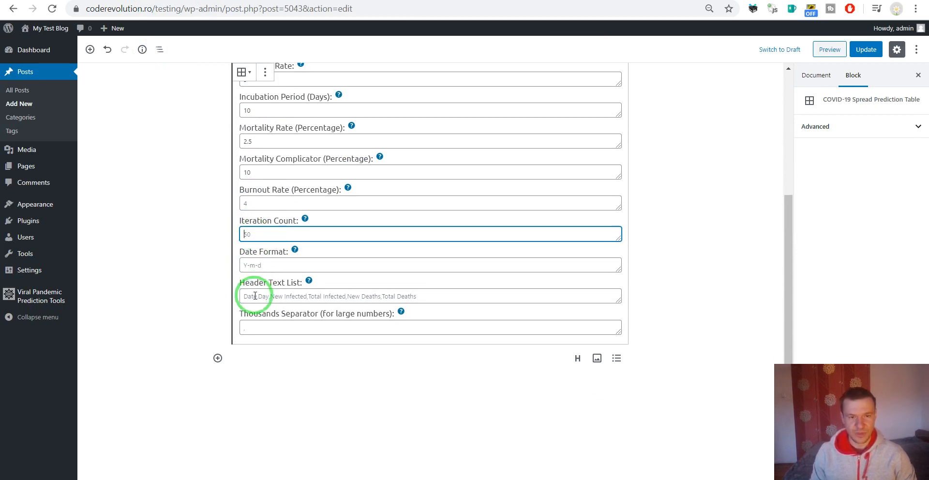
left_click(249, 265)
left_click(237, 0)
scroll(218, 242, "down", 10)
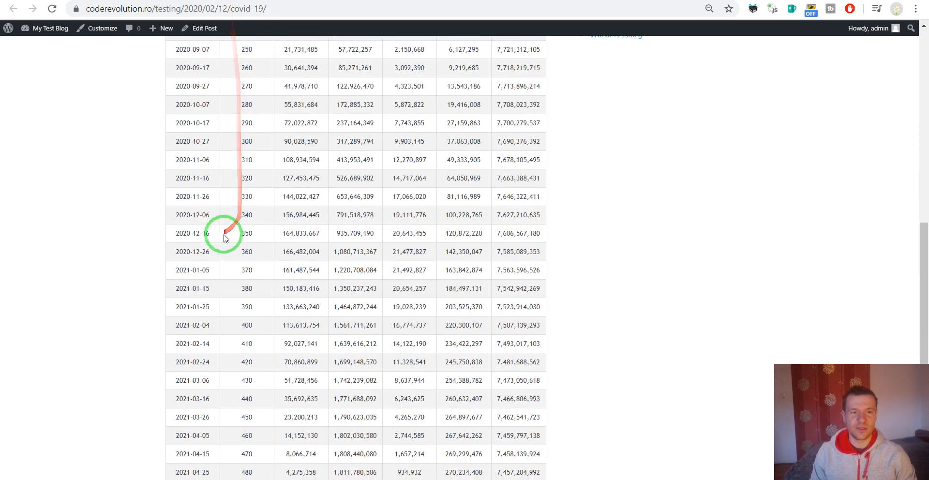
left_click_drag(176, 125, 210, 124)
left_click(147, 0)
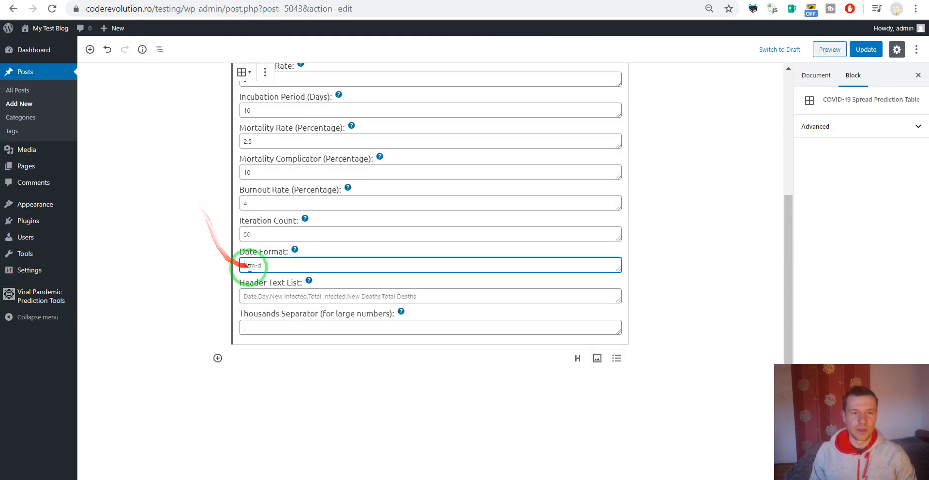
left_click_drag(255, 265, 264, 266)
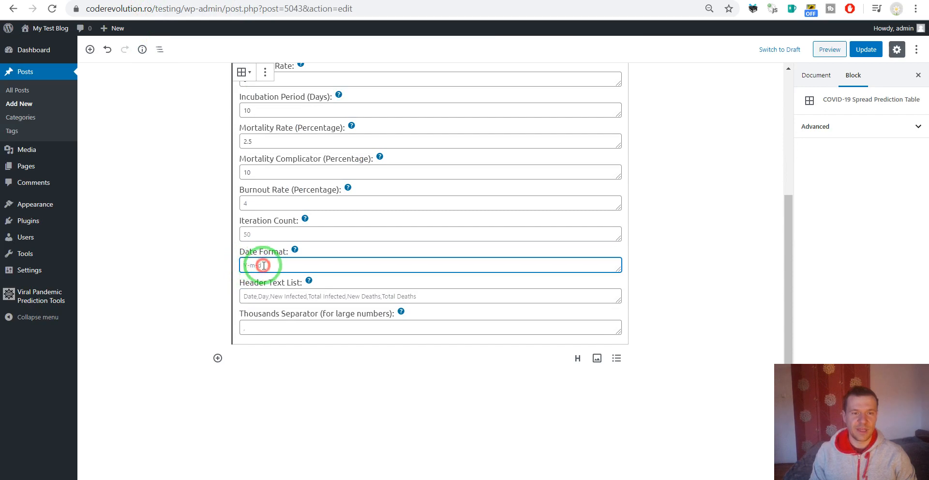
left_click(249, 297)
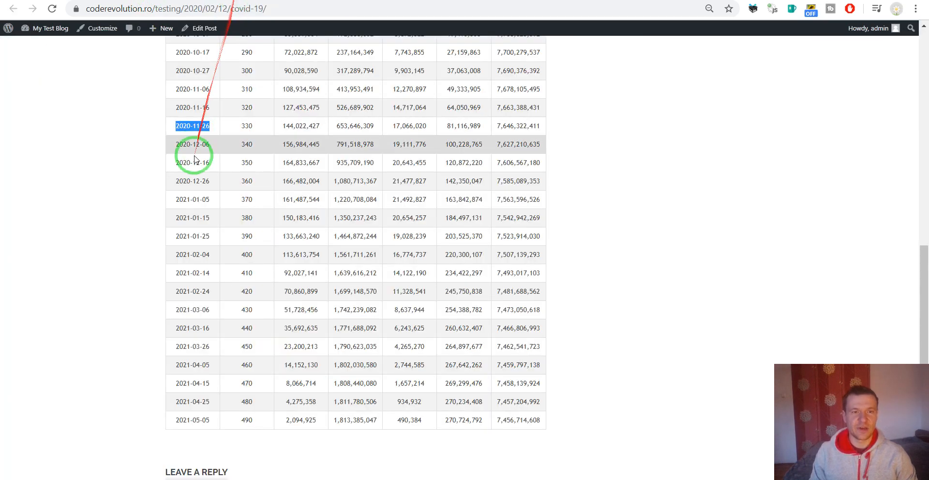
- Compare the Header Text List field with the column headings of the published prediction table, highlighting the Date heading
scroll(196, 150, "up", 10)
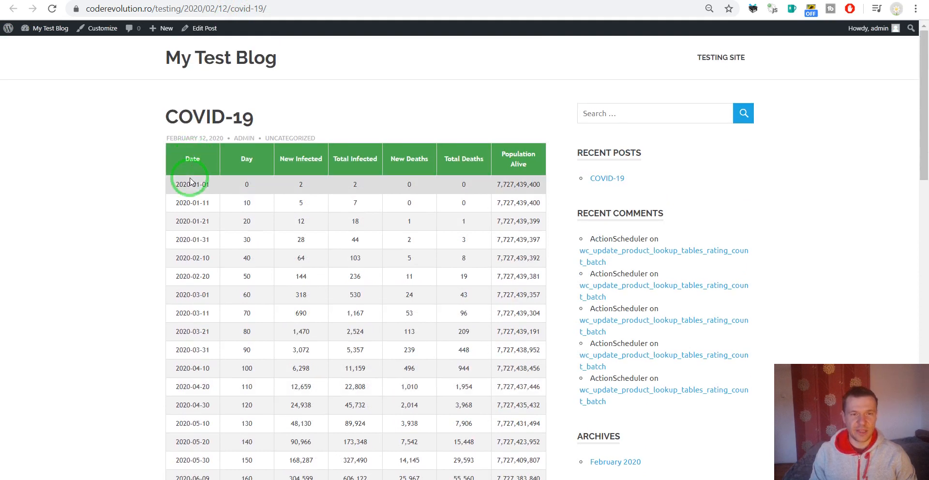
left_click(185, 157)
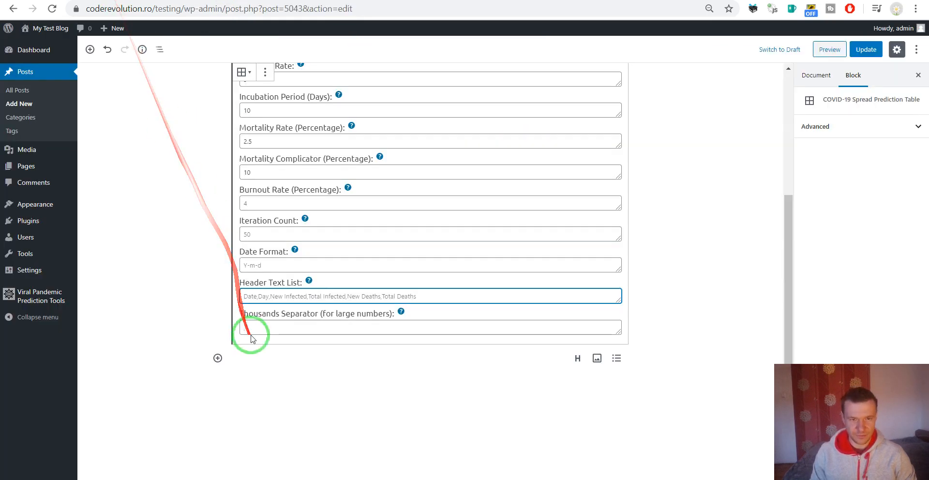
left_click(262, 291)
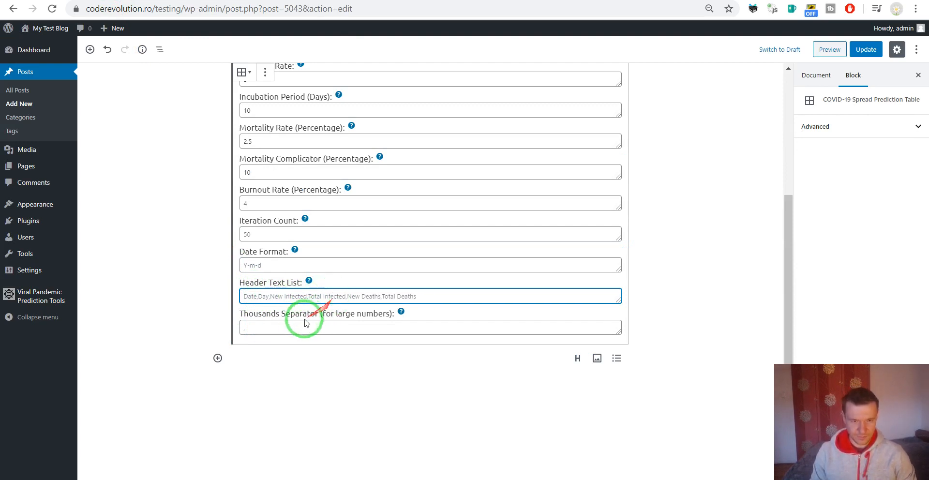
- Review the Thousands Separator field and highlight the separators in the first Population Alive value of the published table
left_click_drag(271, 327, 236, 328)
left_click(245, 329)
left_click(250, 329)
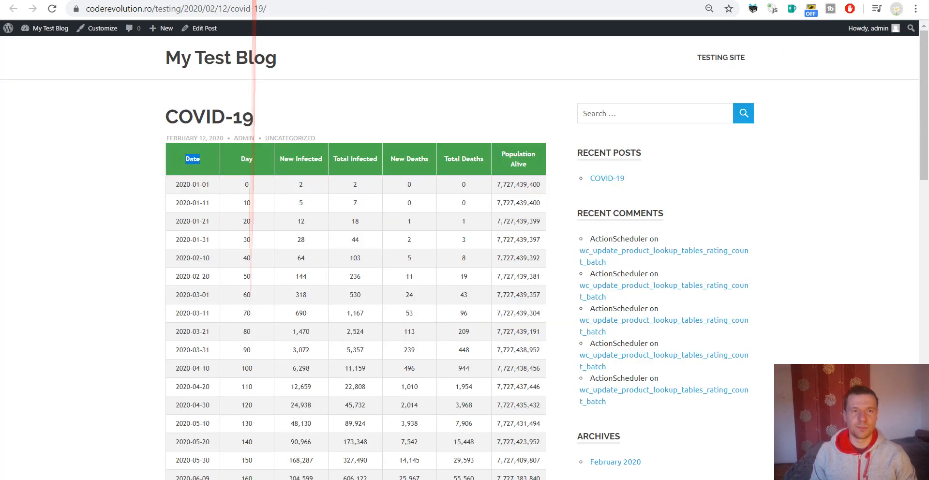
left_click(501, 186)
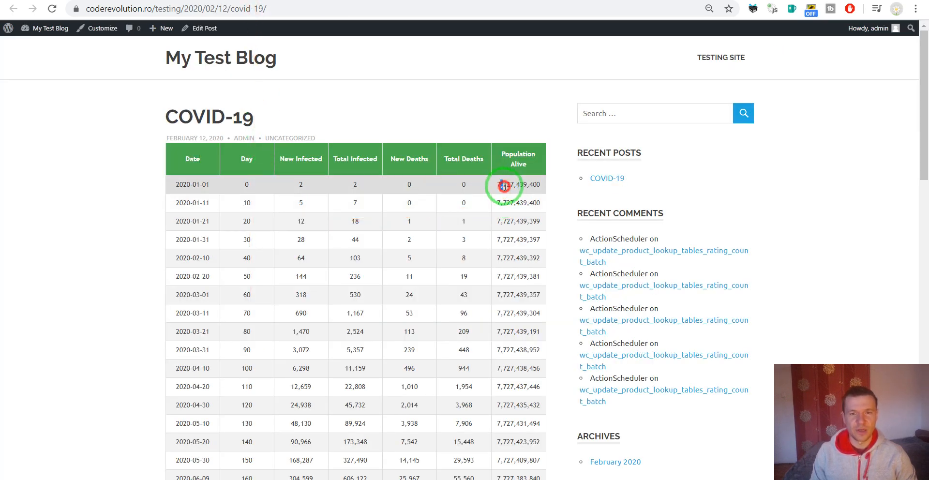
mouse_move(503, 186)
left_mouse_down()
mouse_move(472, 207)
mouse_move(500, 186)
left_mouse_up()
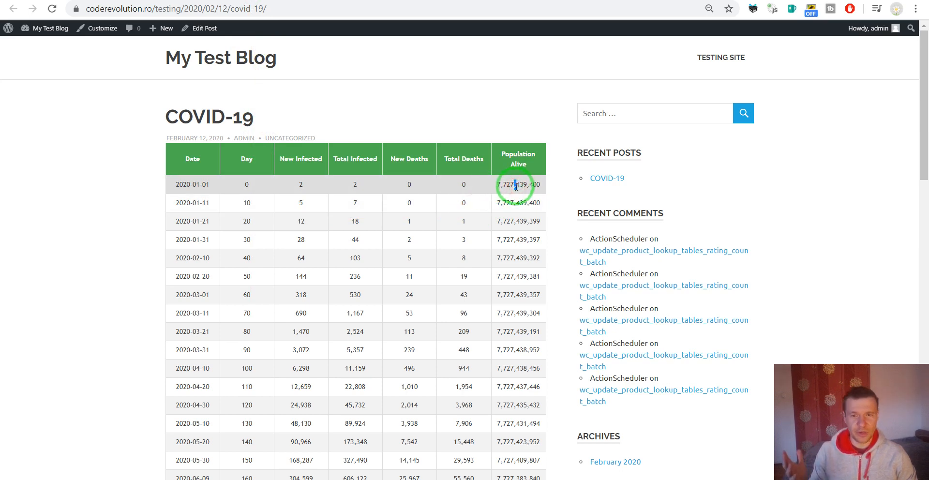
left_click(501, 202)
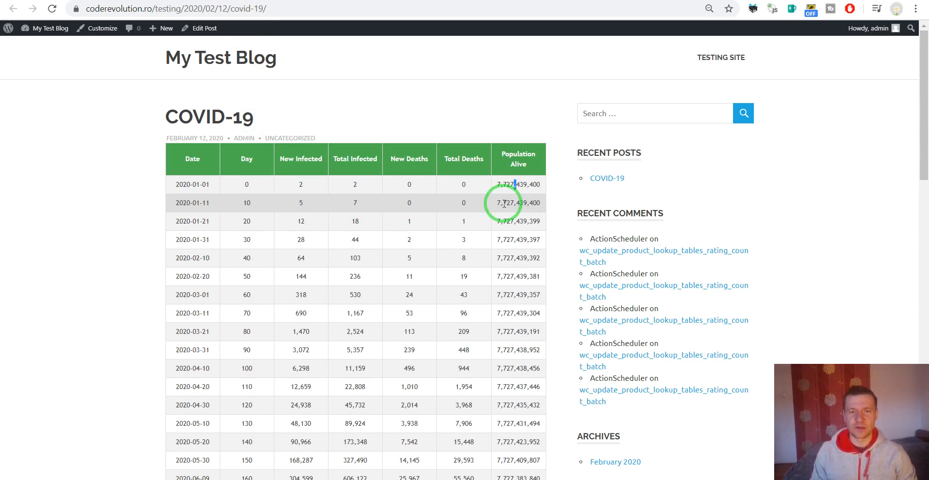
left_click(501, 188)
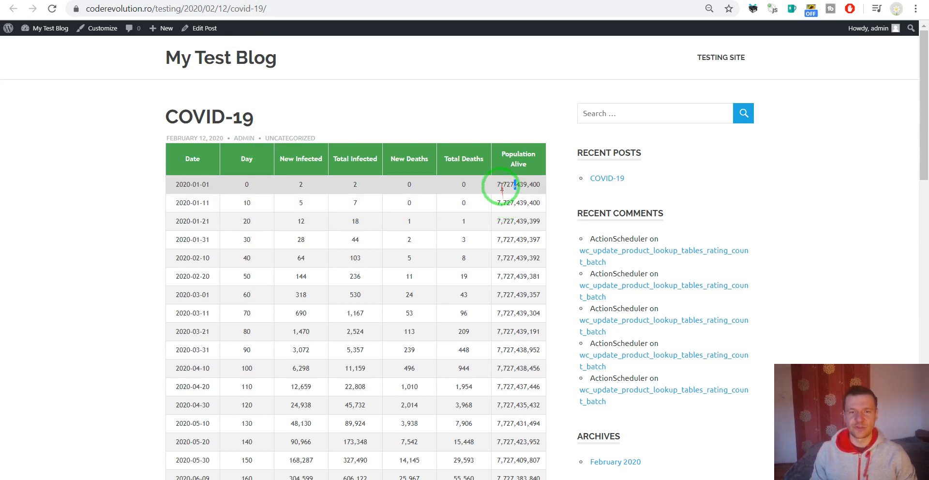
left_click(530, 189)
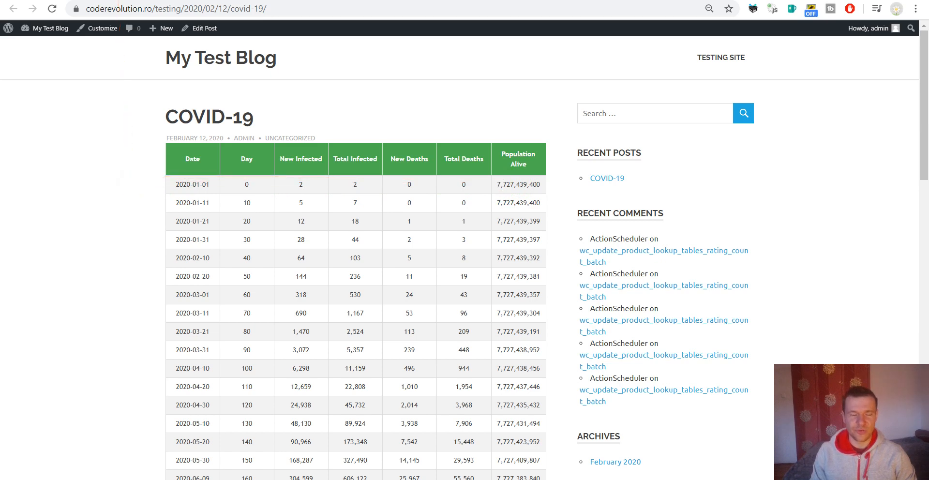
- Update the post with the customized block parameters and reload the published COVID-19 page
left_click(115, 0)
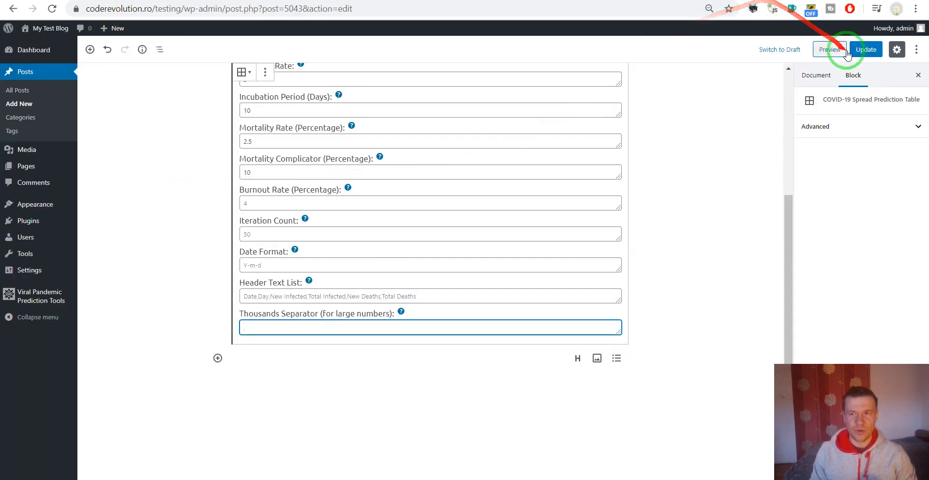
left_click(863, 50)
scroll(412, 160, "up", 5)
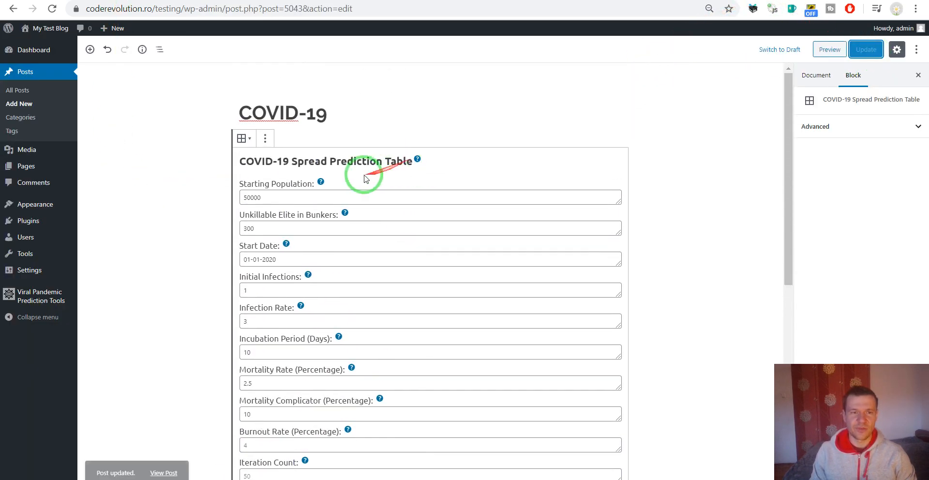
left_click(237, 0)
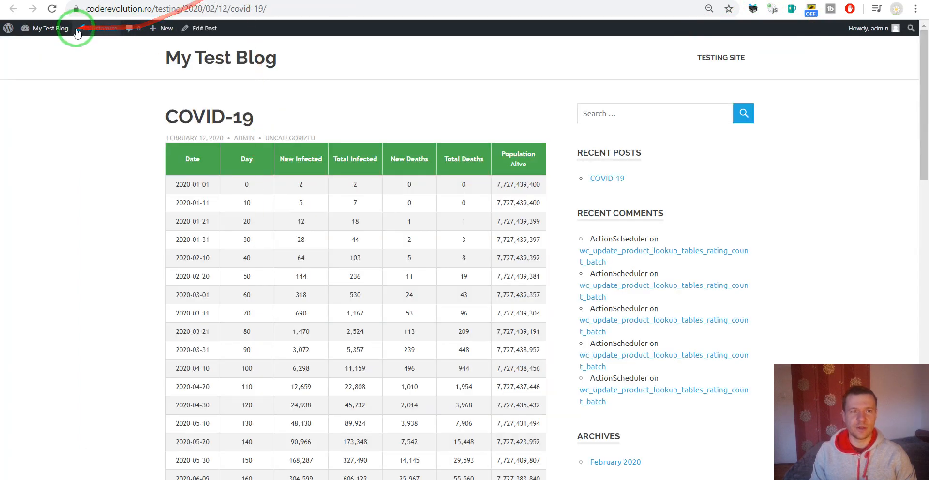
left_click(52, 8)
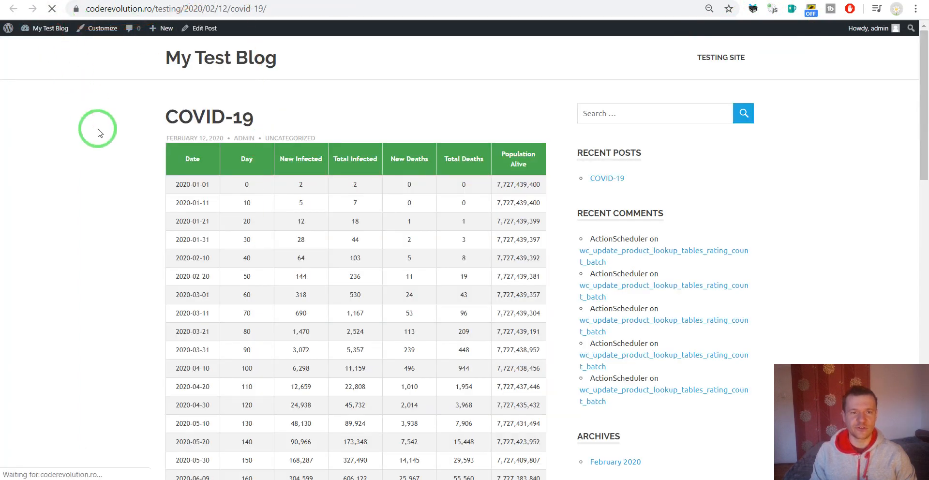
- Examine the recalculated prediction table down to the rows around day 110, highlighting 110 in the Day column
scroll(97, 129, "down", 1)
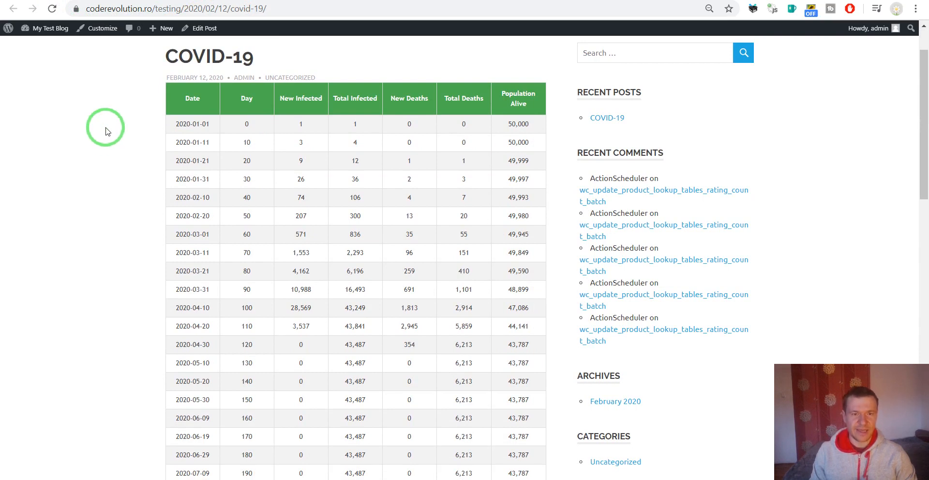
scroll(106, 130, "down", 1)
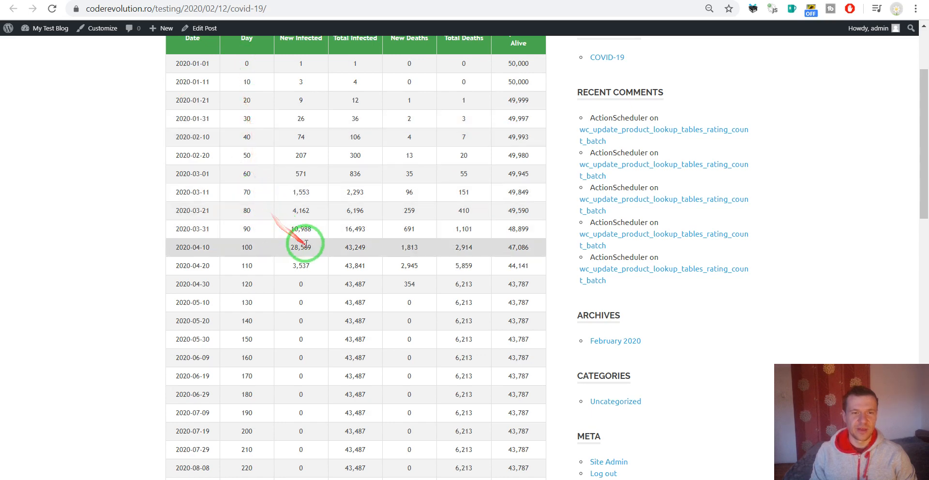
scroll(338, 246, "up", 1)
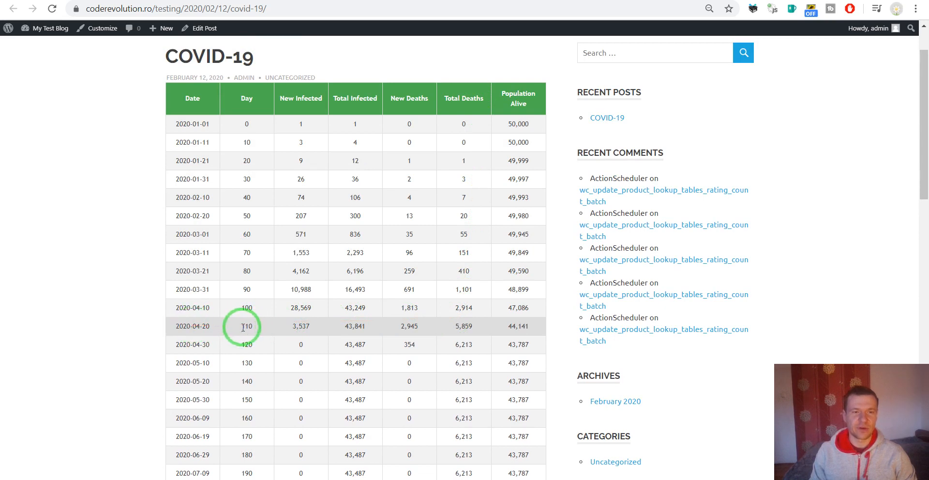
left_click_drag(243, 326, 253, 329)
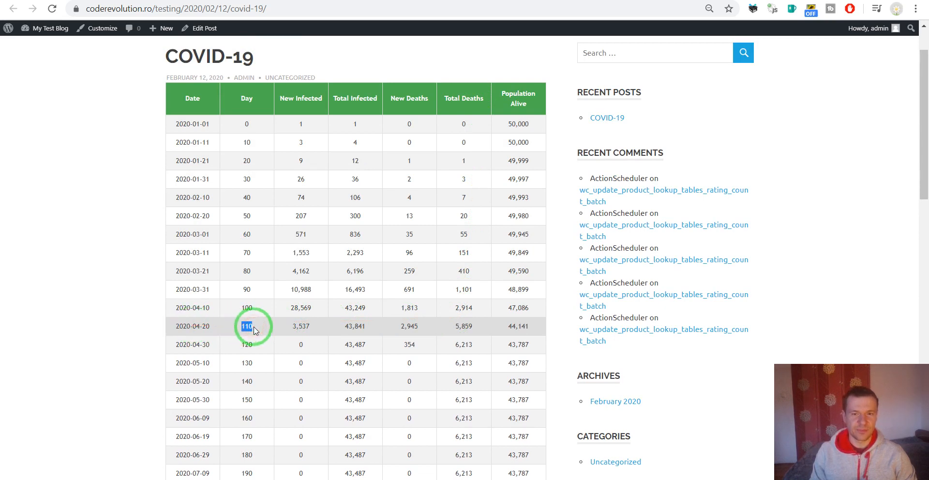
scroll(253, 331, "down", 1)
scroll(366, 264, "up", 2)
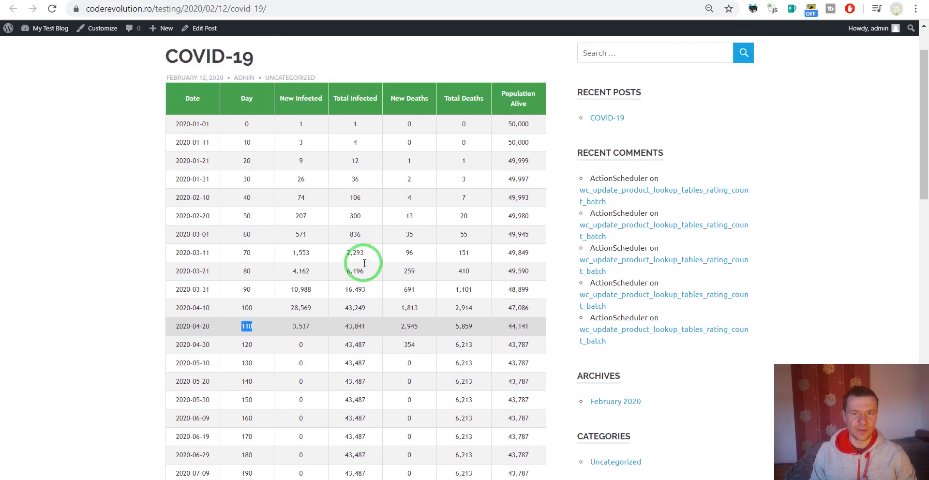
scroll(368, 264, "down", 2)
scroll(368, 263, "up", 1)
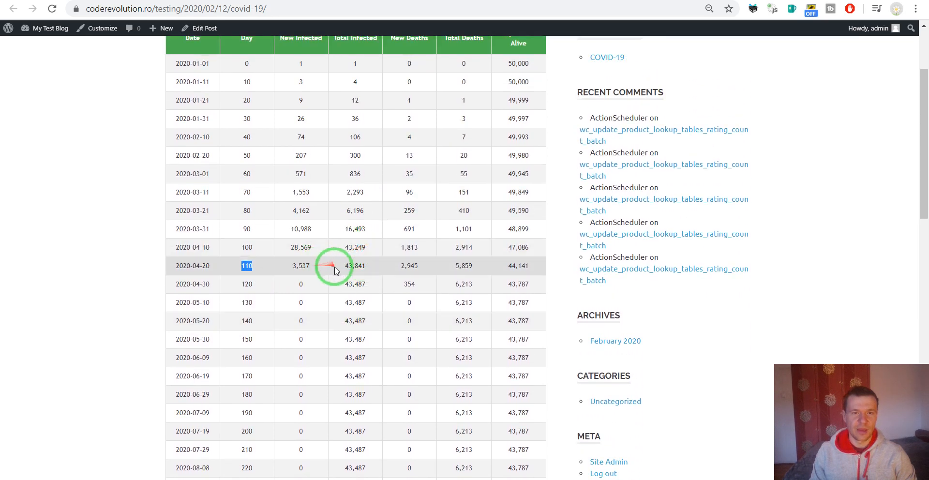
- Highlight the Total Infected value for day 110 and compare the first Population Alive value with the block's Starting Population
scroll(352, 265, "up", 1)
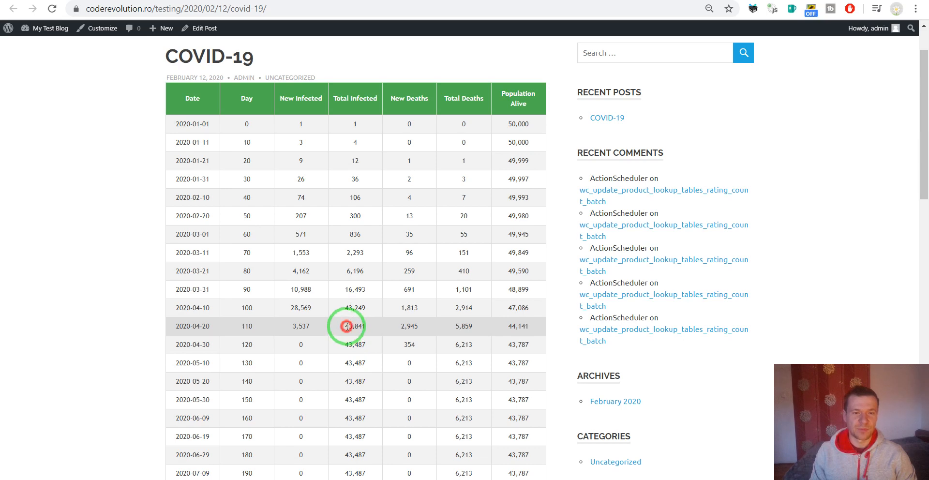
double_click(346, 325)
left_click(348, 324)
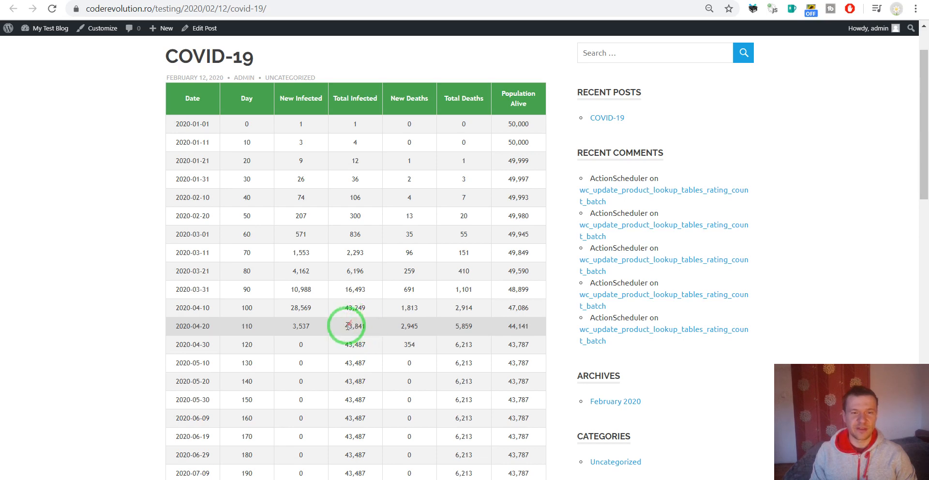
double_click(348, 325)
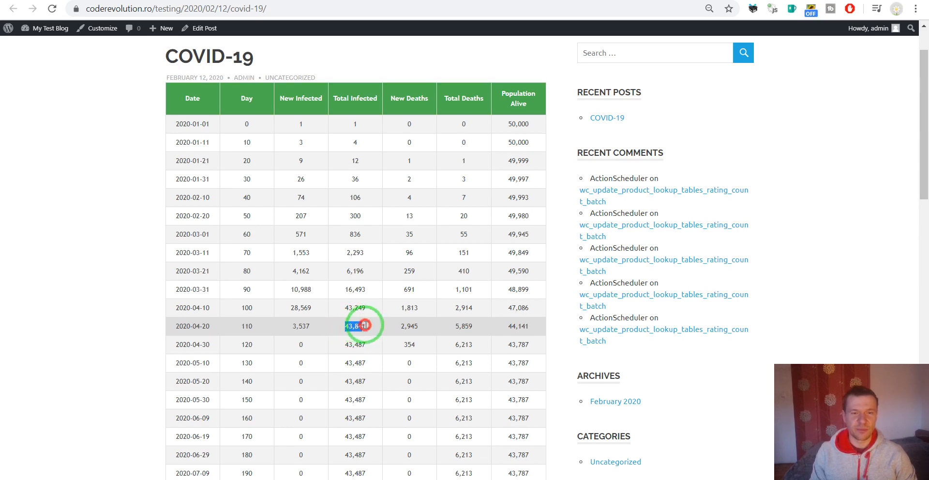
double_click(508, 125)
left_click(199, 28)
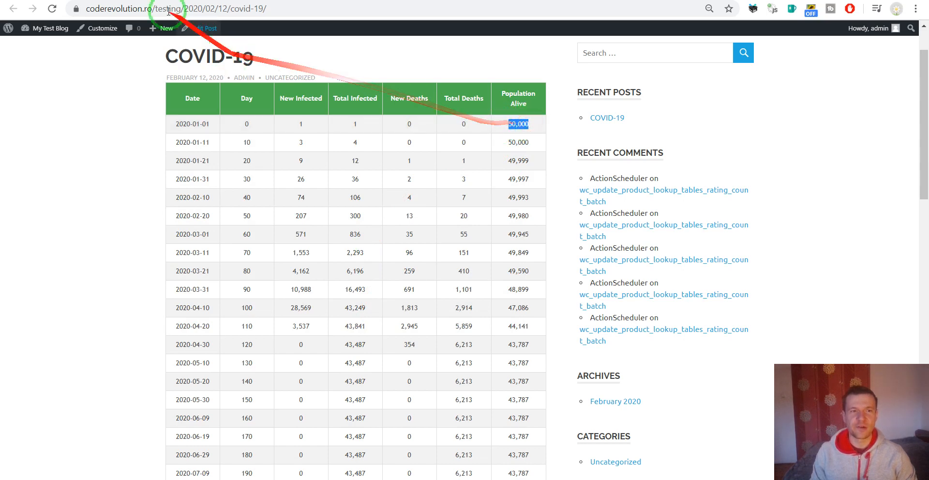
left_click(252, 198)
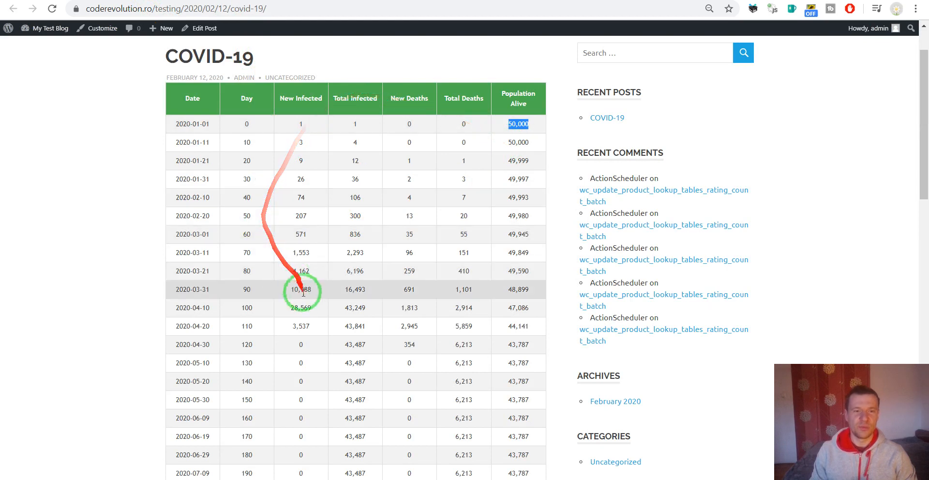
- Highlight day 110 in the published table again and look through the table's remaining rows
scroll(309, 309, "down", 1)
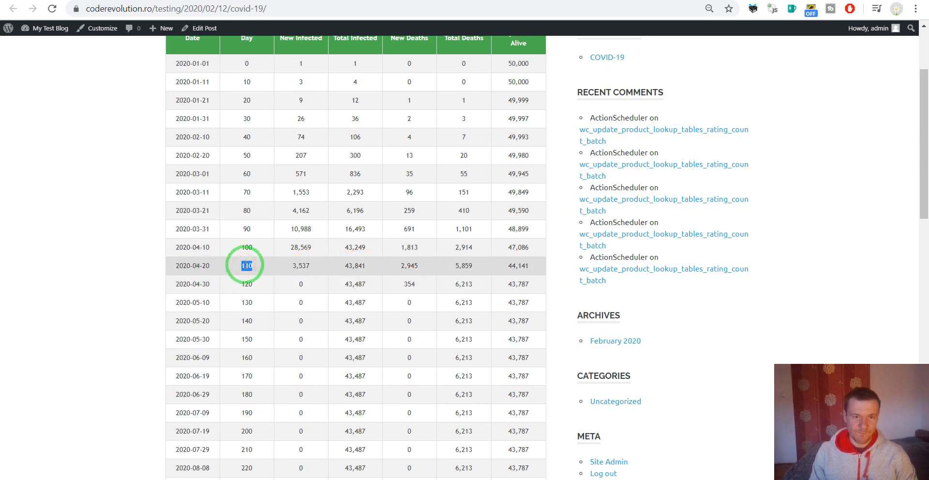
scroll(245, 266, "up", 3)
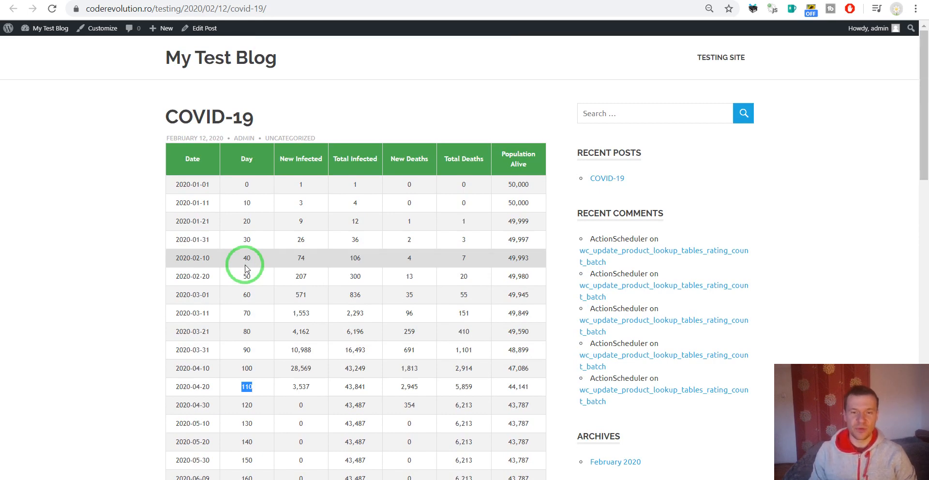
scroll(247, 270, "down", 11)
scroll(248, 275, "up", 10)
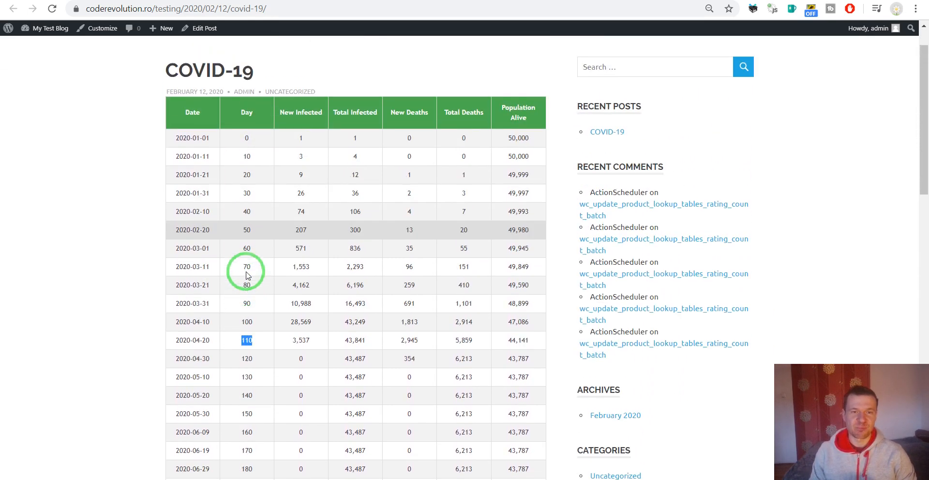
scroll(246, 272, "up", 1)
- Compare the spread prediction block's parameters in the editor with the full published prediction table
left_click(112, 0)
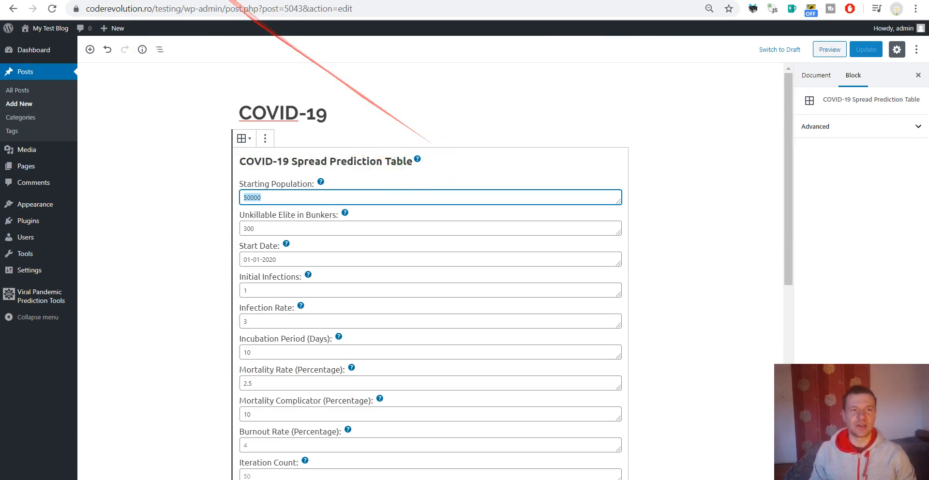
left_click(194, 0)
scroll(192, 277, "down", 1)
scroll(193, 277, "down", 5)
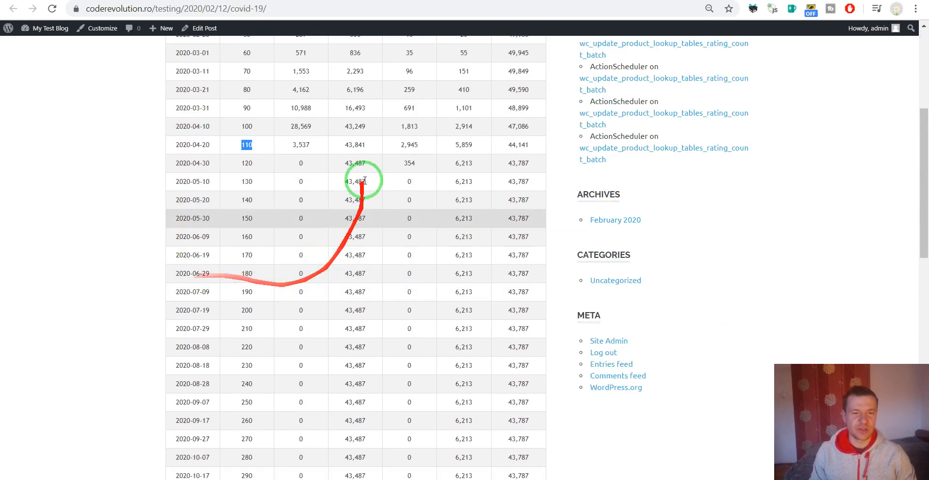
left_click(116, 0)
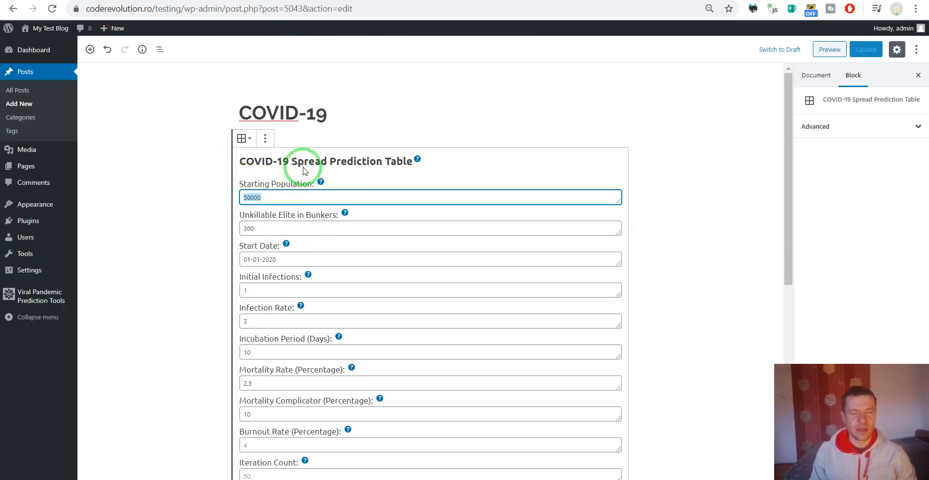
left_click(557, 167)
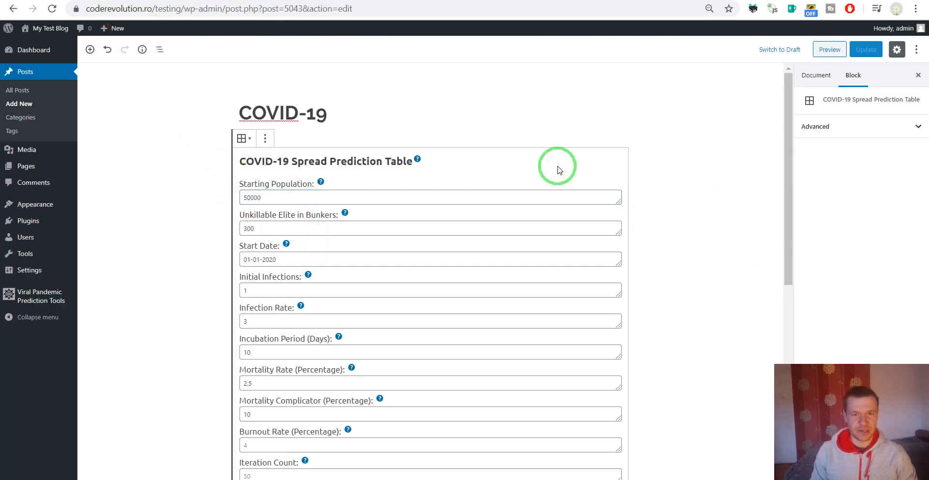
left_click(382, 0)
scroll(248, 121, "down", 10)
scroll(237, 119, "up", 15)
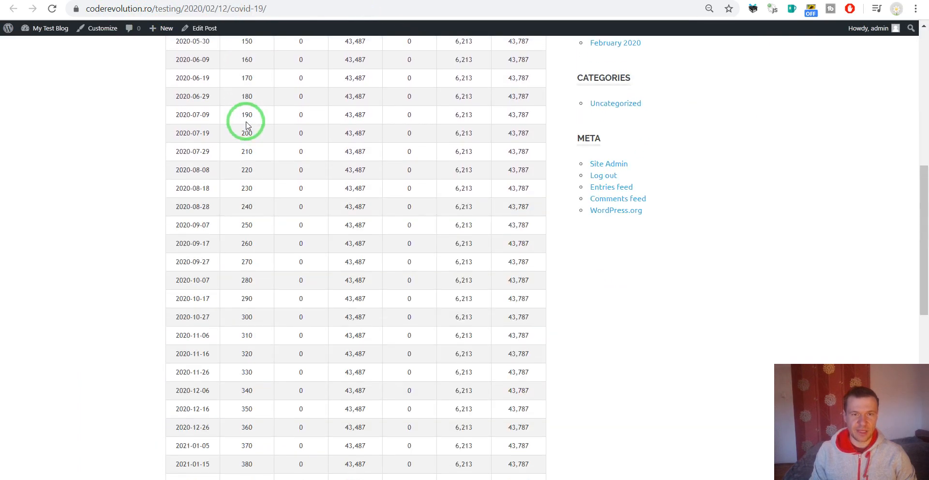
- Delete the COVID-19 Spread Prediction Table block from the post
left_click(140, 0)
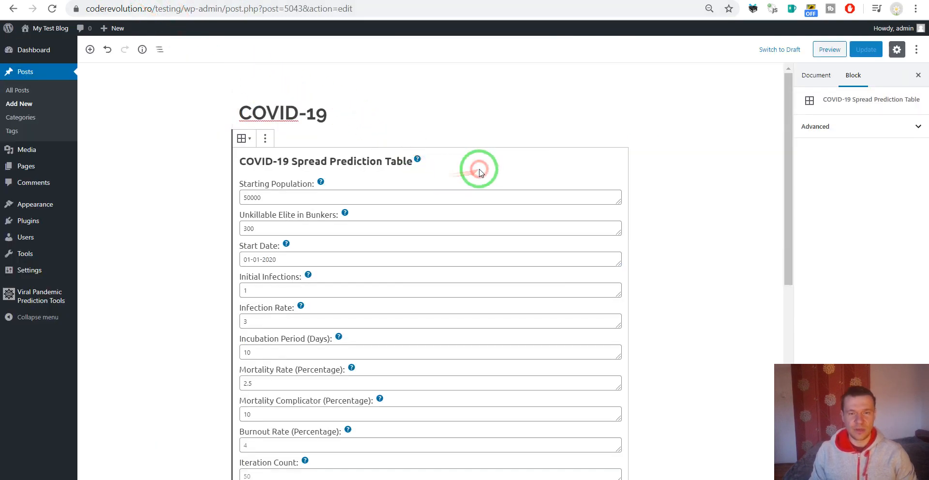
key("Delete")
- Insert a COVID-19 New Infected New Death Chart block from the Embeds category into the empty post
left_click(222, 161)
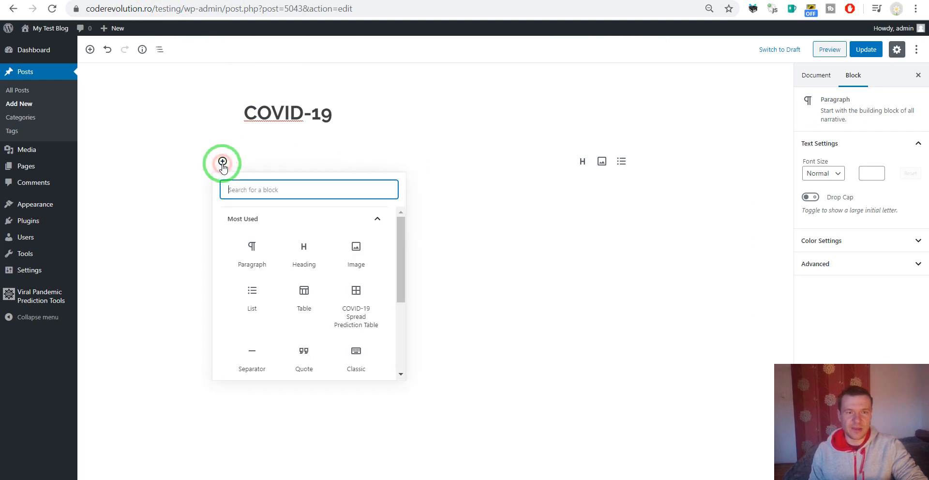
scroll(255, 237, "down", 3)
left_click(255, 358)
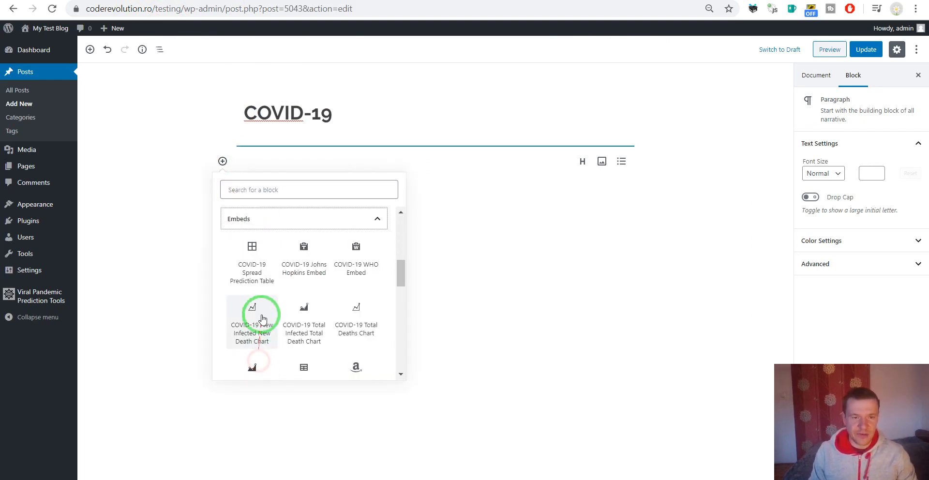
left_click(246, 343)
- Look over the new chart block's parameters, keep the defaults, and update the post
left_click(253, 197)
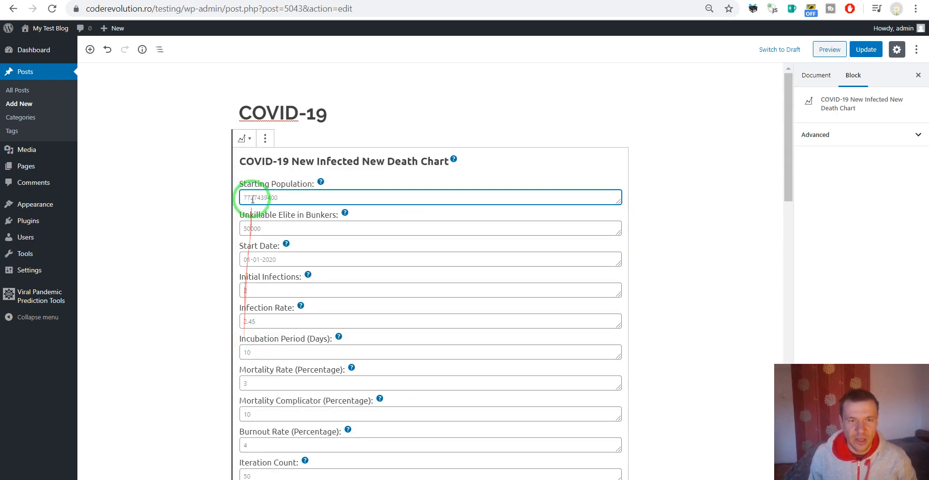
scroll(254, 290, "down", 10)
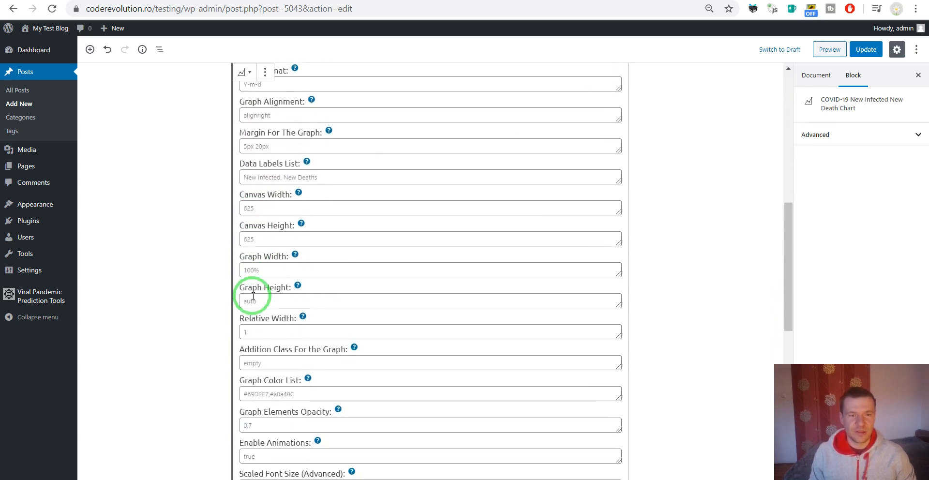
scroll(252, 299, "up", 3)
left_click(864, 48)
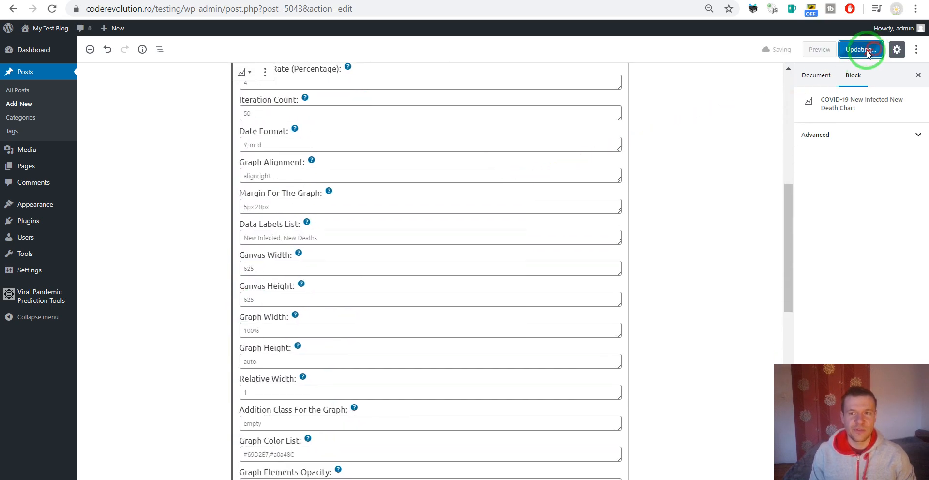
- Reload the published COVID-19 post and view the whole chart with its legend and date axis
left_click(186, 0)
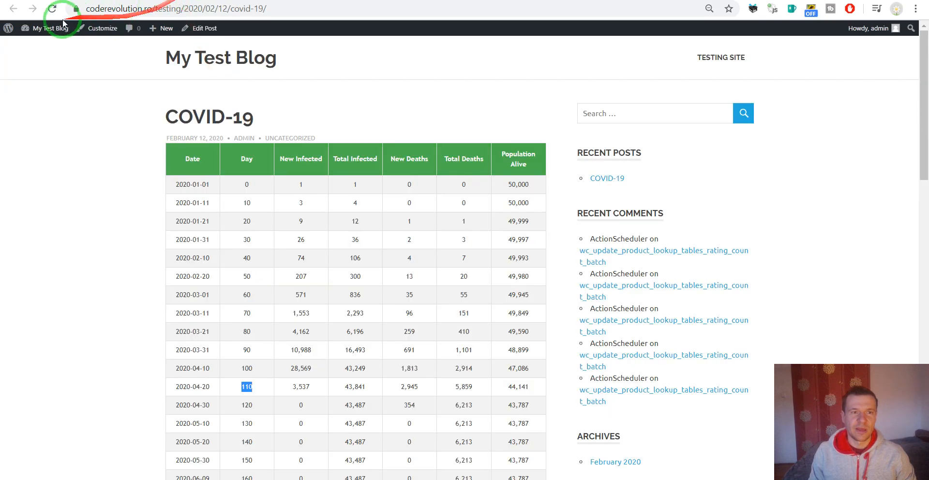
left_click(55, 5)
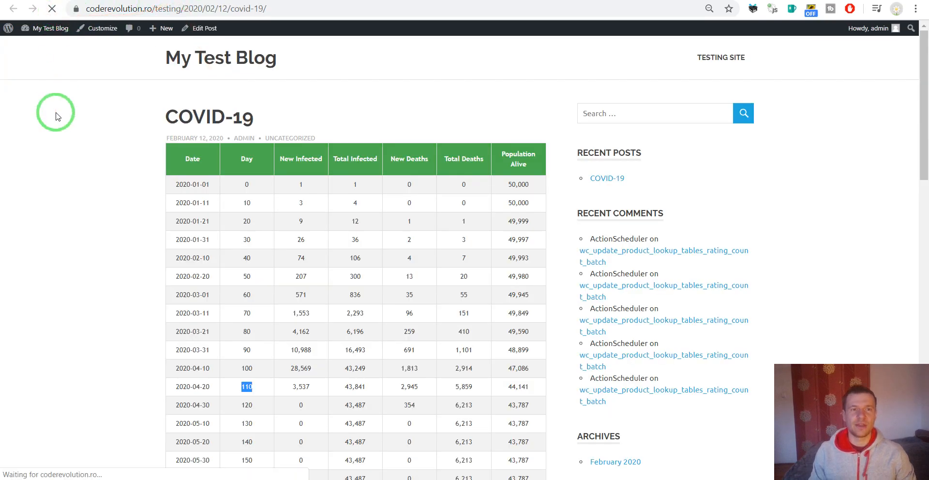
scroll(58, 117, "down", 2)
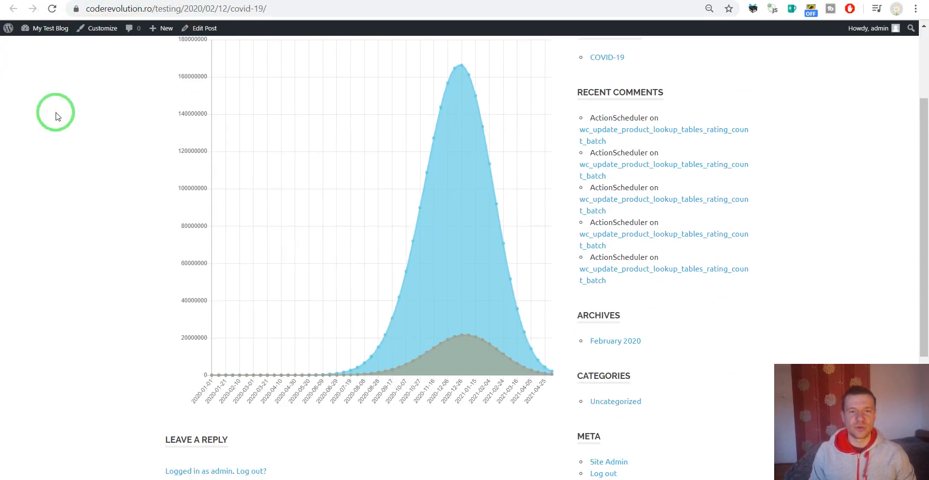
scroll(56, 116, "up", 1)
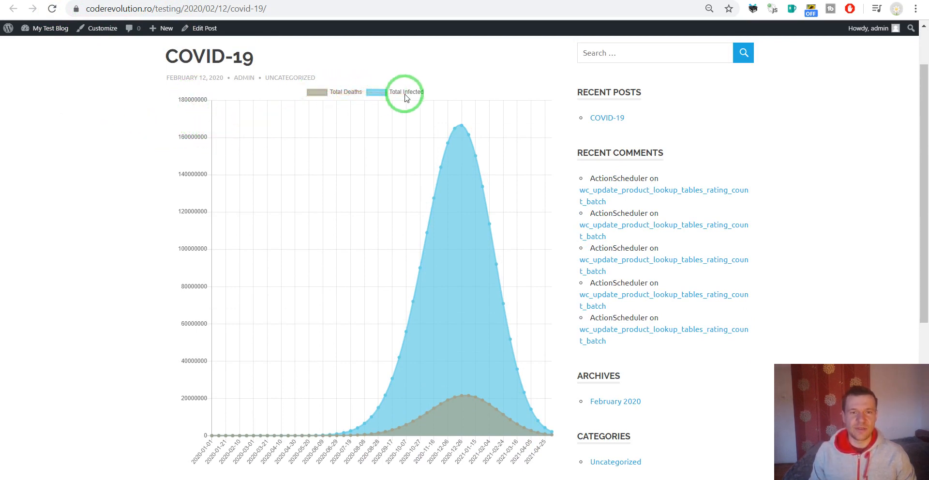
scroll(259, 322, "down", 1)
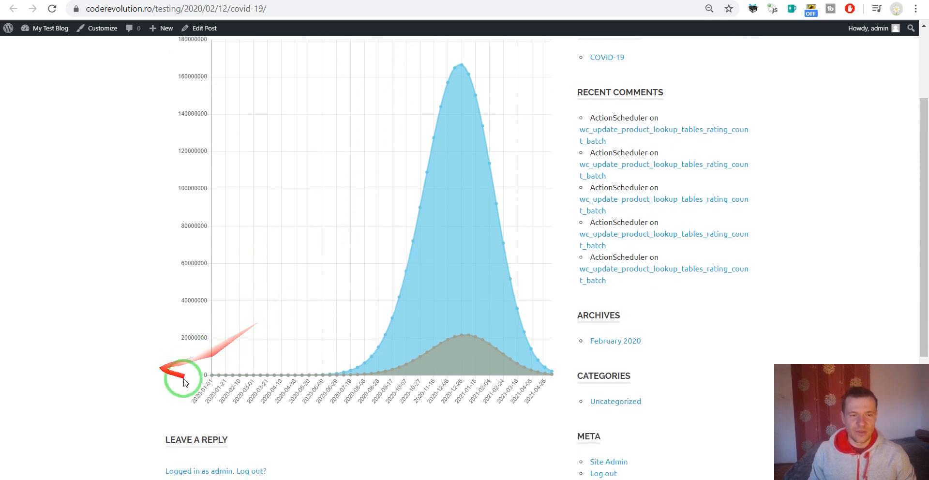
scroll(279, 377, "up", 1)
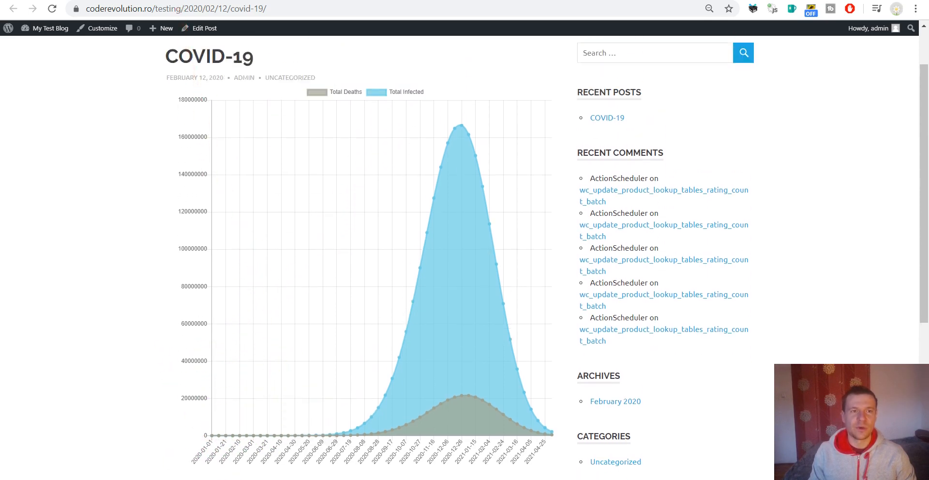
- Return to the post editor and check the chart block's Starting Population and Unkillable Elite in Bunkers fields
left_click(173, 0)
scroll(326, 186, "up", 6)
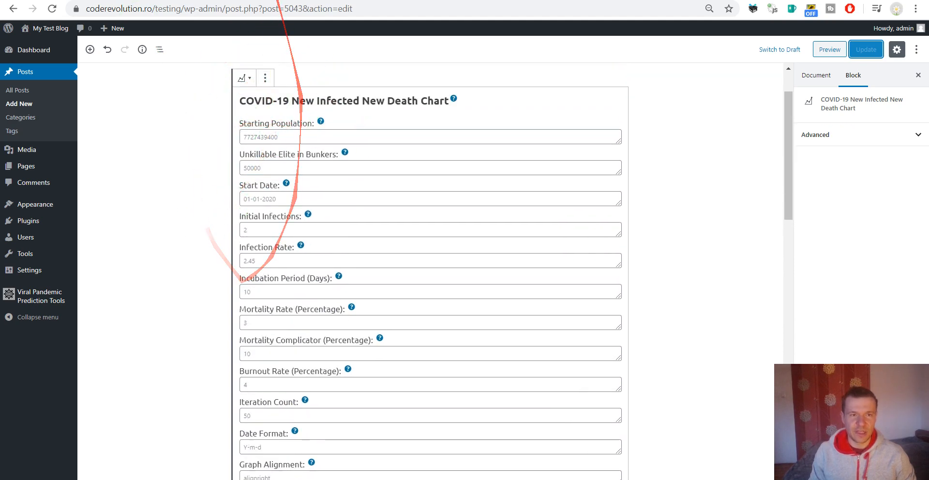
left_click(255, 136)
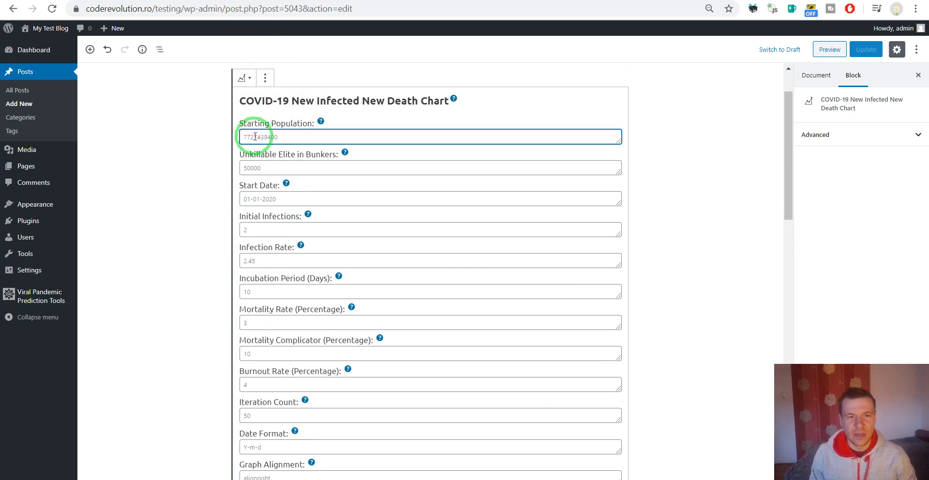
left_click(247, 168)
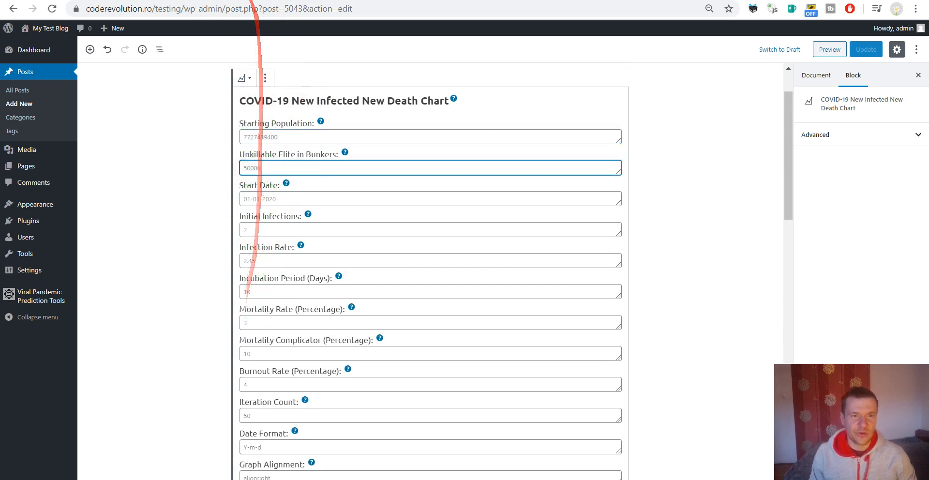
- Inspect the Total Deaths and Total Infected peaks in the published chart and compare it with the chart block in the editor
left_click(270, 1)
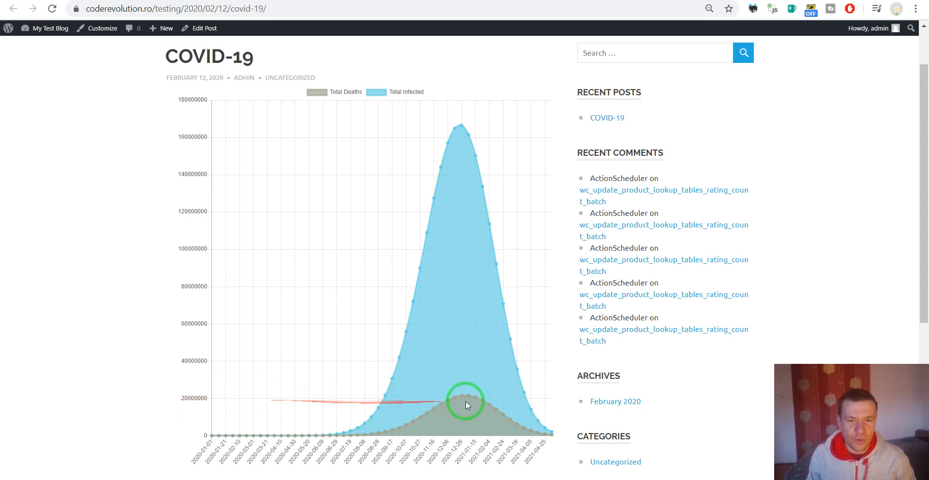
mouse_move(461, 394)
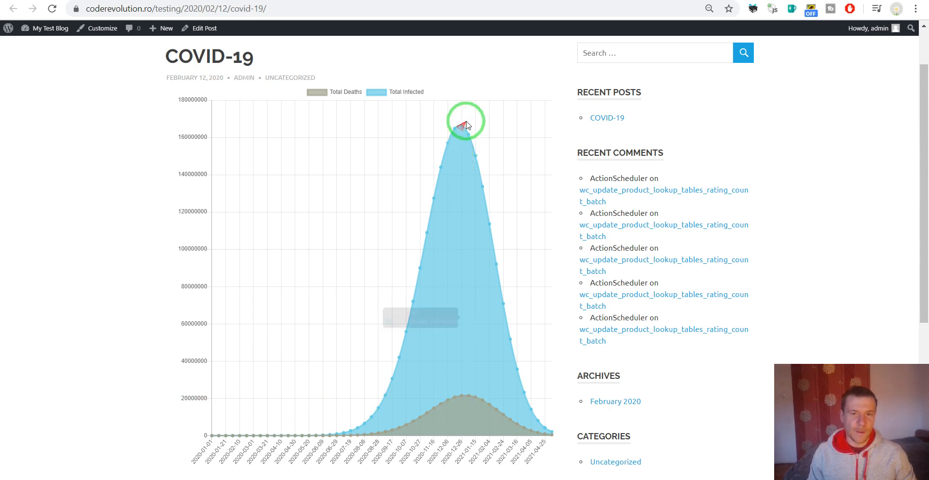
mouse_move(463, 127)
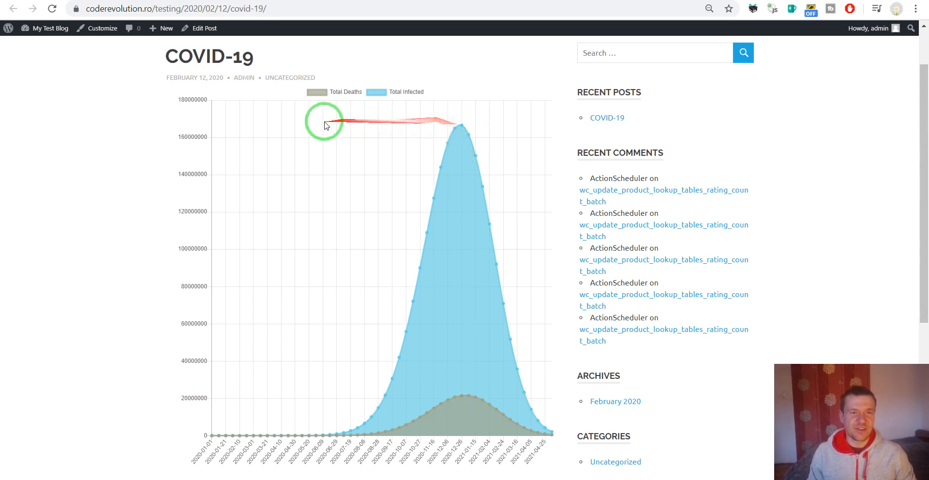
left_click(227, 0)
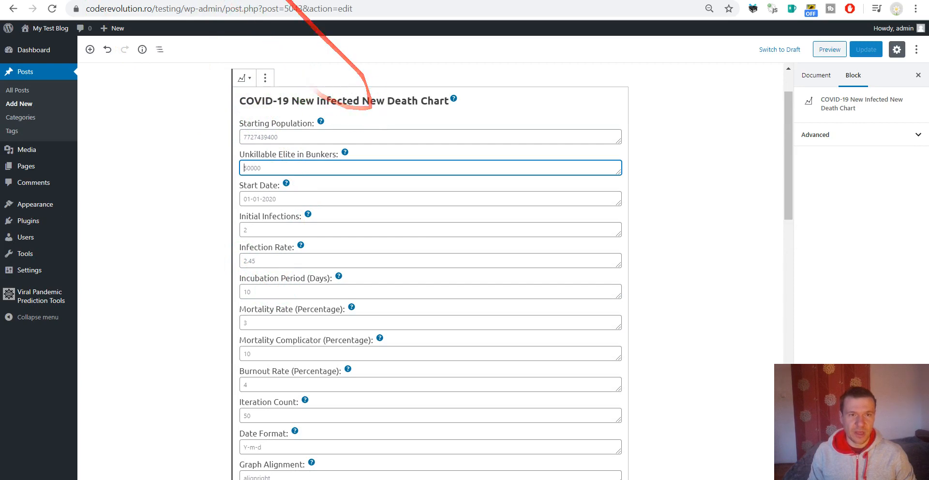
left_click(261, 0)
scroll(262, 177, "up", 2)
scroll(327, 188, "down", 2)
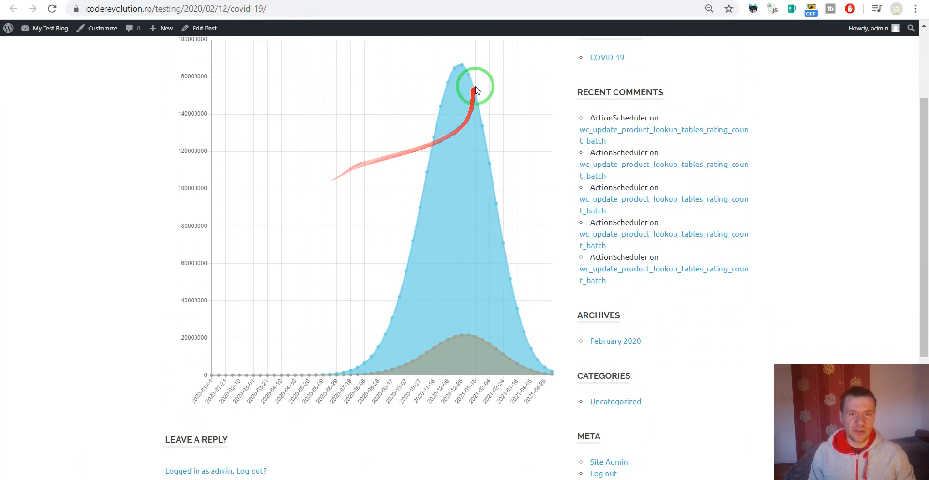
mouse_move(462, 66)
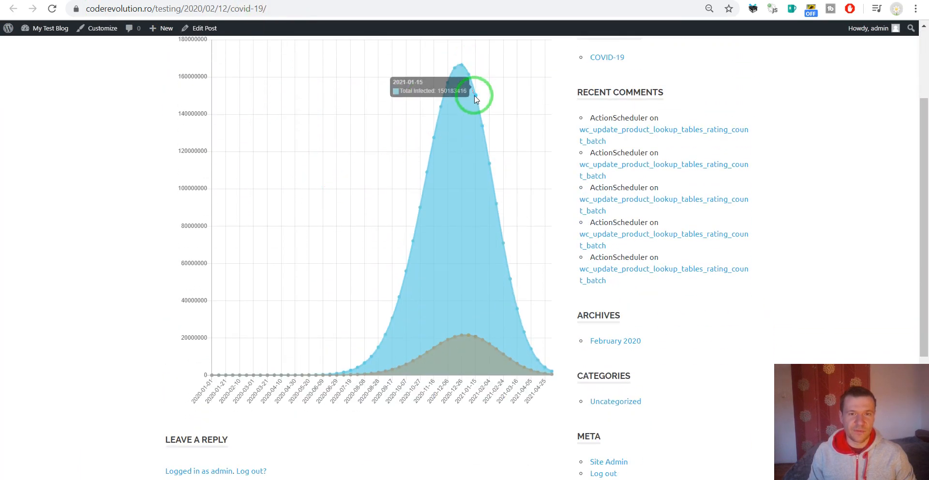
- Hide and show the Total Deaths and Total Infected series in turn on the published chart, ending with both shown
scroll(342, 145, "up", 3)
left_click(332, 151)
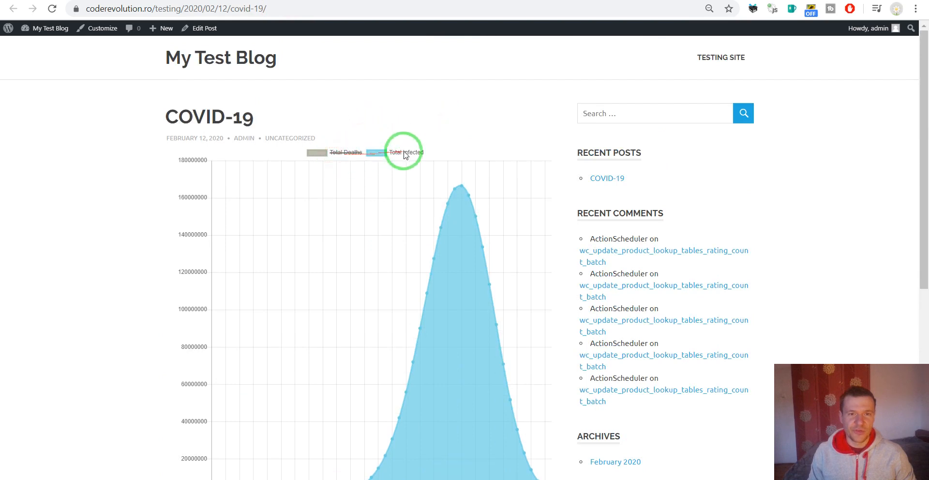
scroll(391, 120, "down", 1)
left_click(390, 92)
left_click(332, 93)
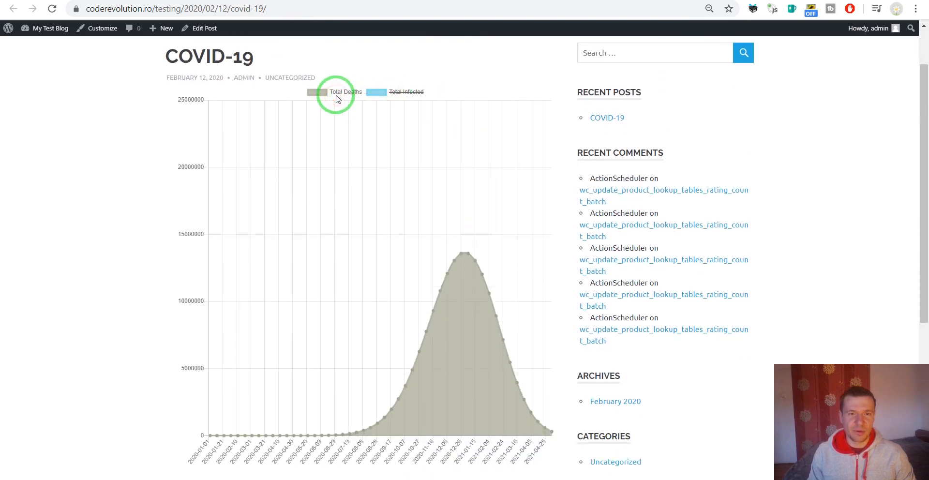
left_click(395, 93)
left_click(346, 93)
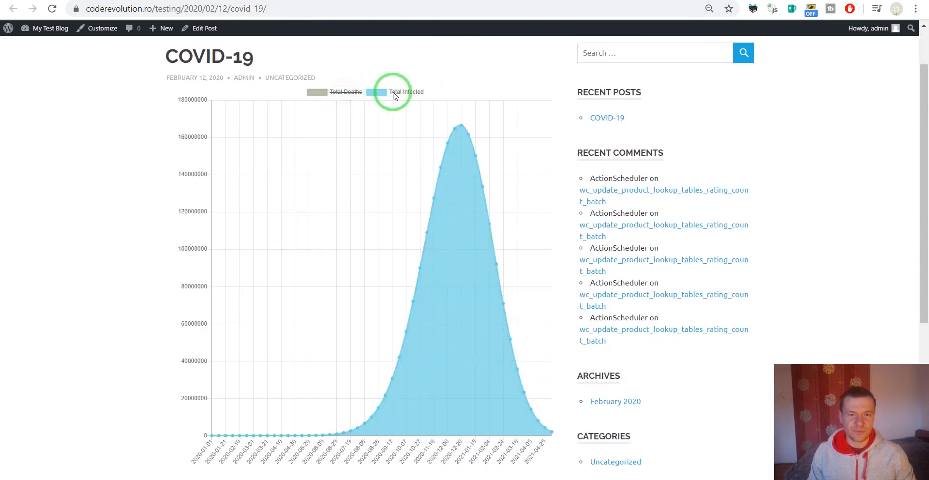
left_click(395, 92)
left_click(350, 94)
left_click(386, 92)
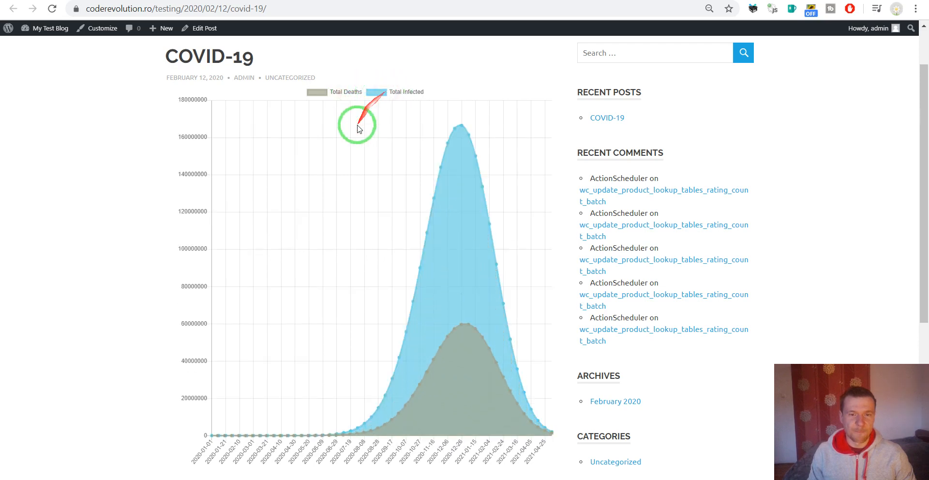
- Return to the editor and delete the COVID-19 New Infected New Death Chart block from the post
left_click(139, 0)
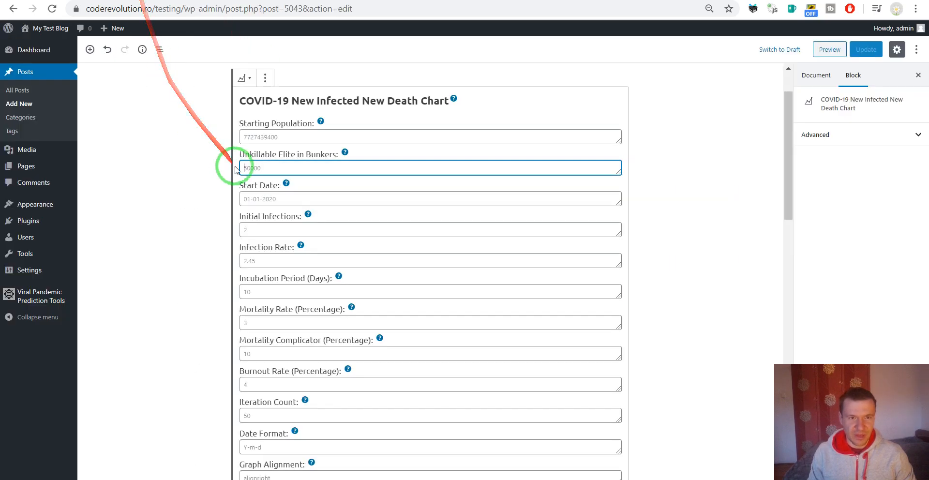
left_click(478, 90)
left_click(539, 107)
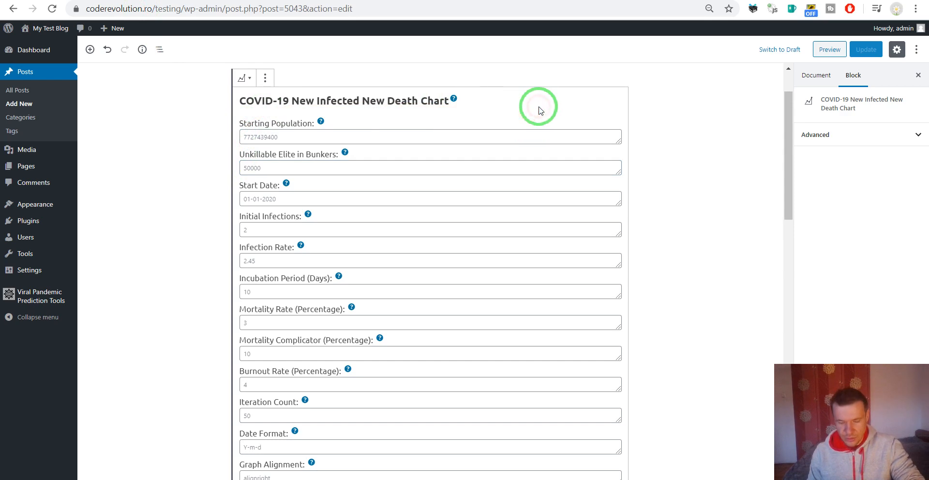
key("Delete")
- Insert a COVID-19 Total Infected Total Death Chart block with its default parameters and update the post
left_click(223, 161)
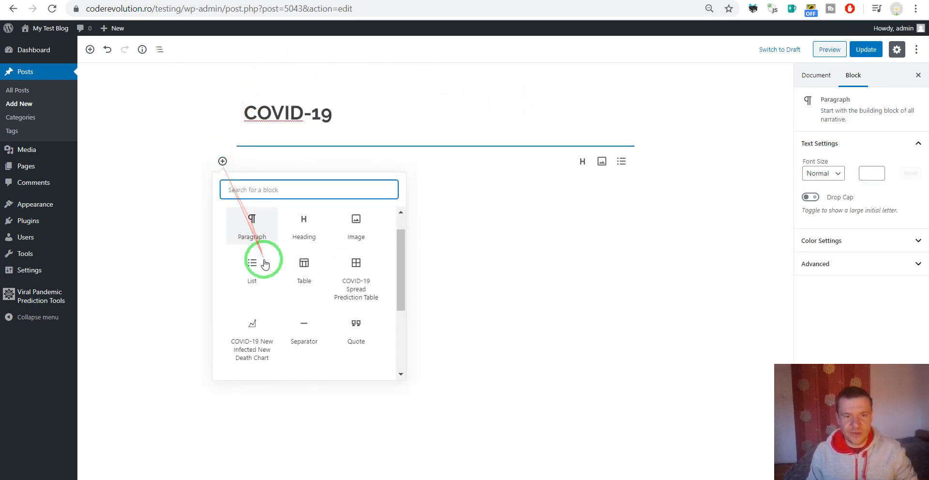
scroll(264, 263, "down", 5)
left_click(245, 362)
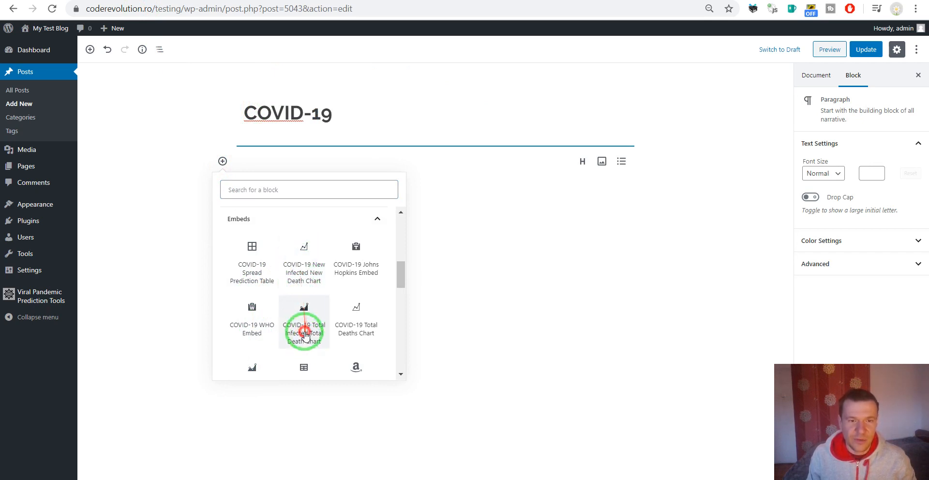
left_click(302, 317)
left_click(874, 50)
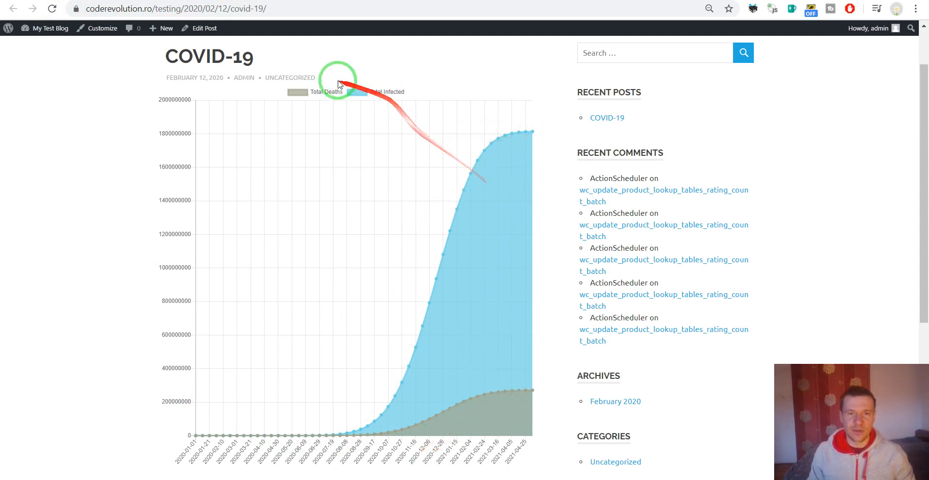
- Hide both series of the published cumulative chart, then show Total Deaths and Total Infected again
left_click(374, 93)
left_click(323, 92)
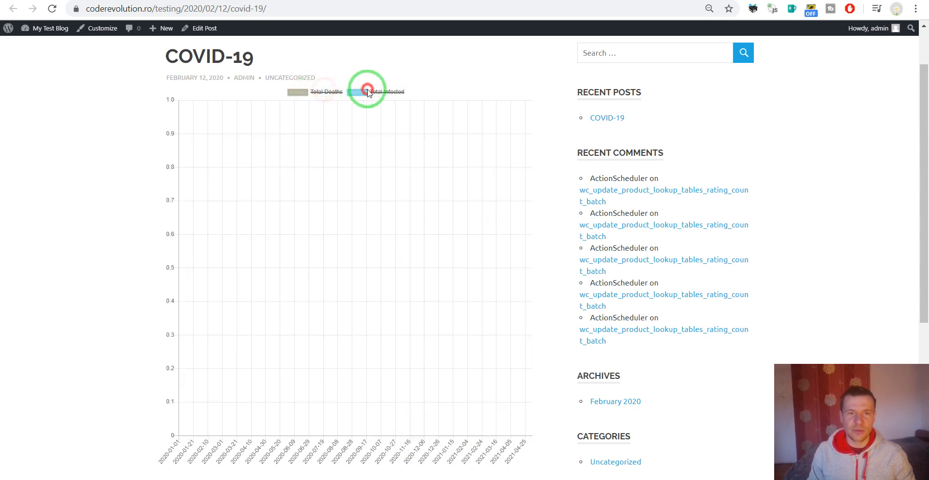
left_click(319, 92)
left_click(382, 92)
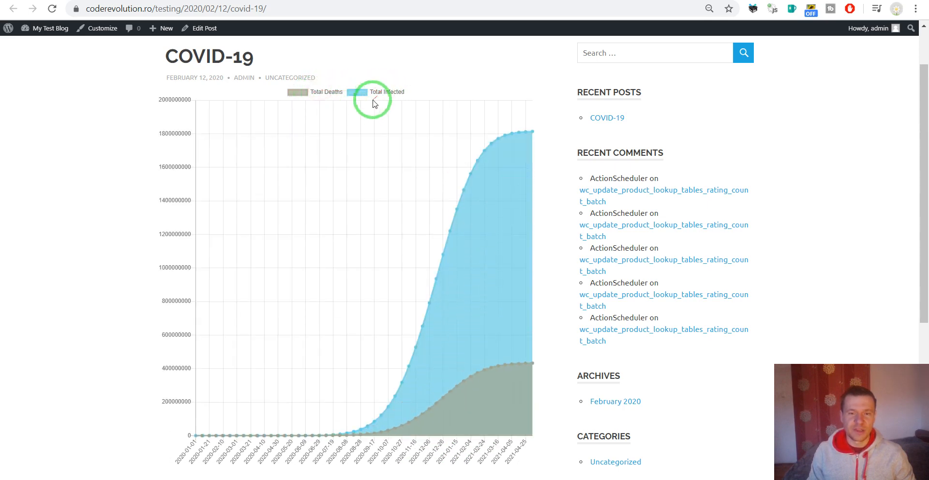
- Return to the editor and delete the COVID-19 Total Infected Total Death Chart block from the post
left_click(77, 0)
left_click(494, 163)
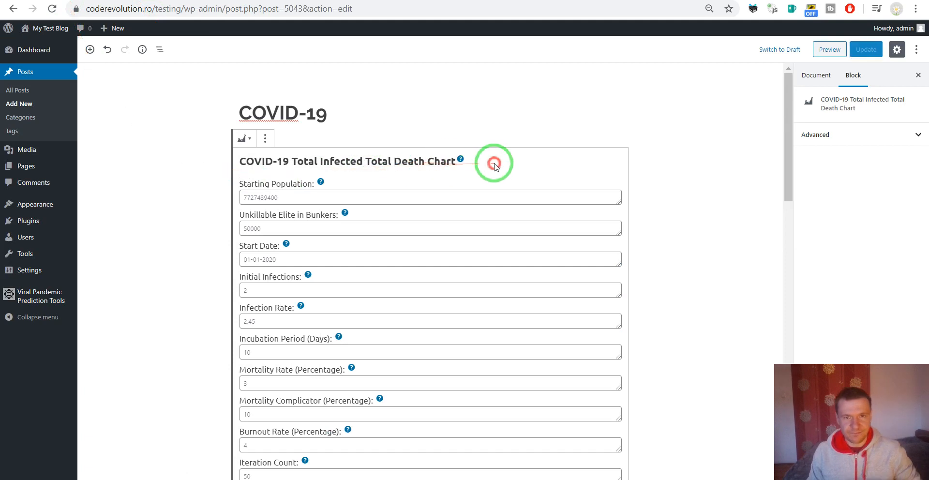
key("Delete")
- Insert a COVID-19 Total Deaths Chart block with its default parameters, update the post and reload its published page
left_click(222, 161)
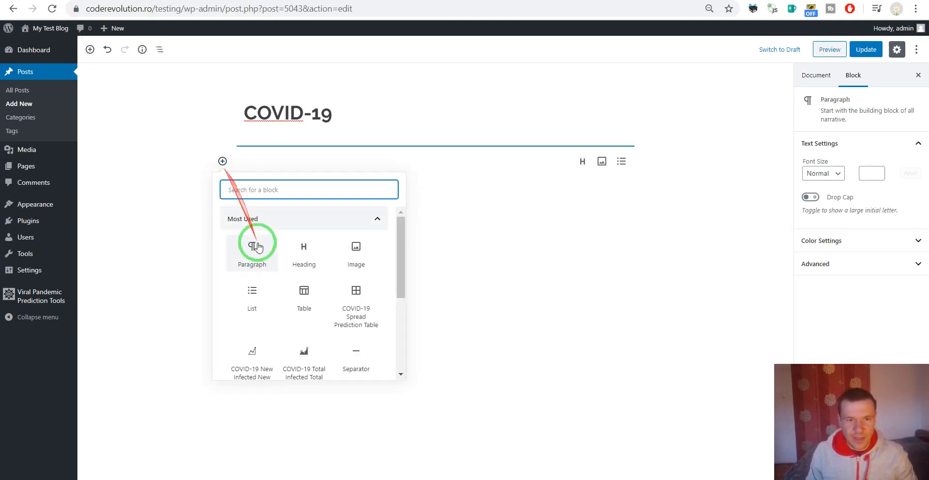
scroll(276, 293, "down", 3)
left_click(260, 360)
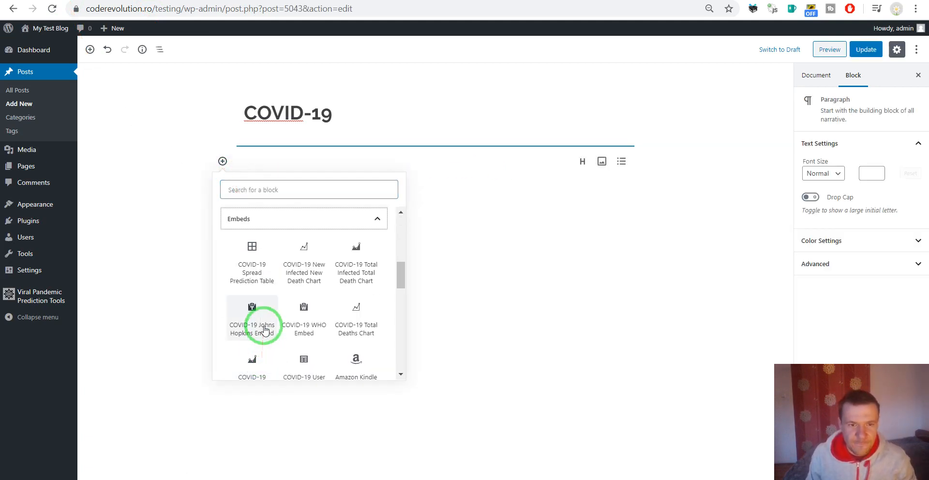
scroll(293, 327, "down", 1)
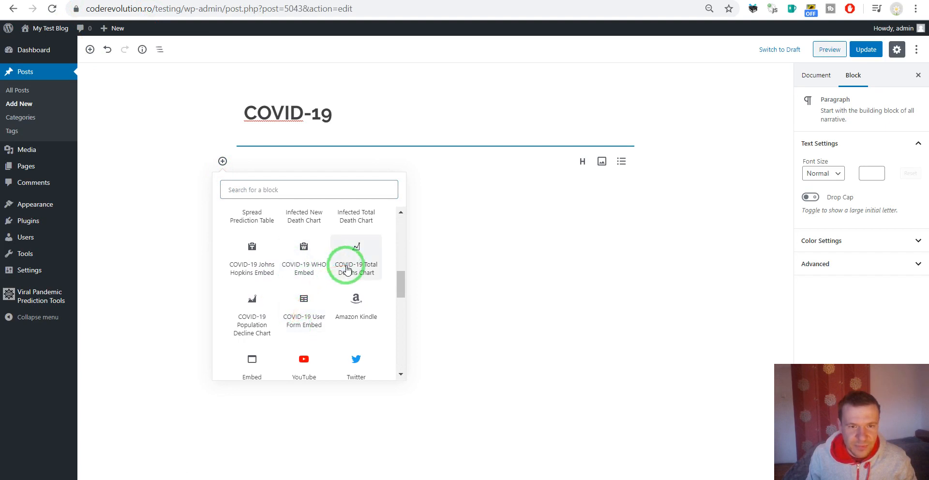
scroll(334, 271, "up", 1)
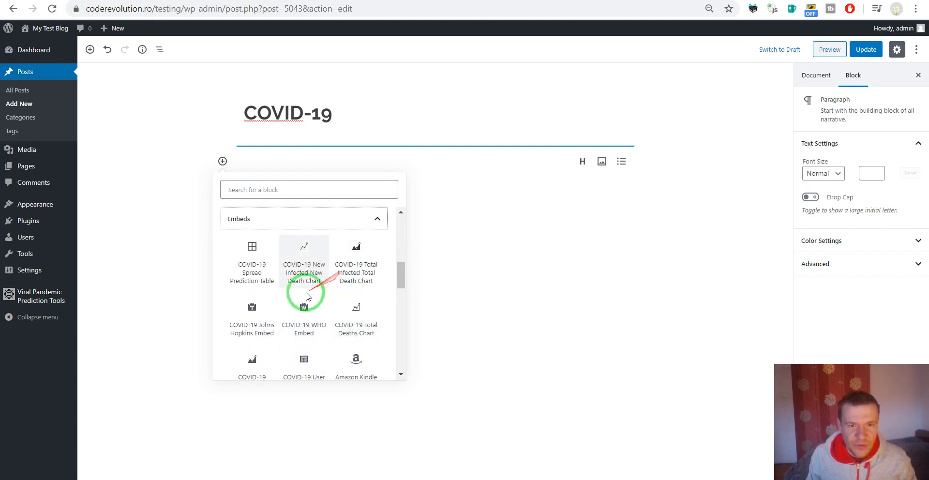
left_click(352, 329)
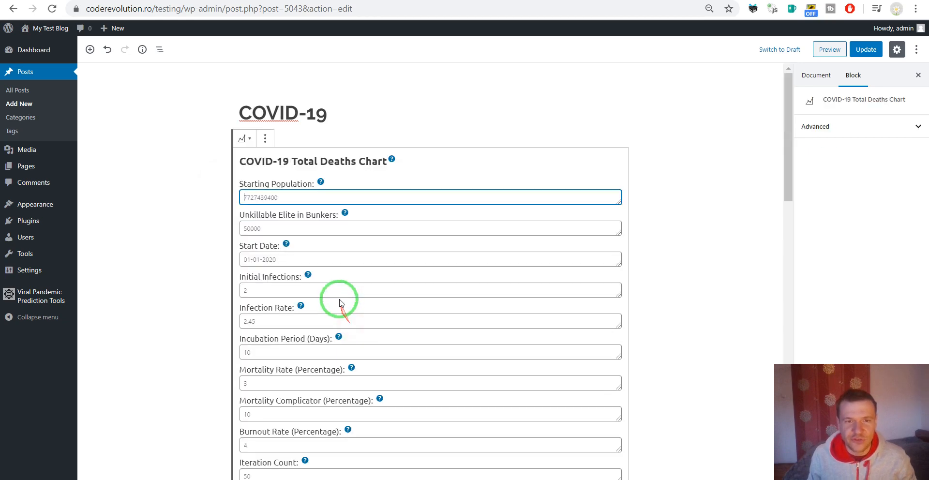
left_click(860, 52)
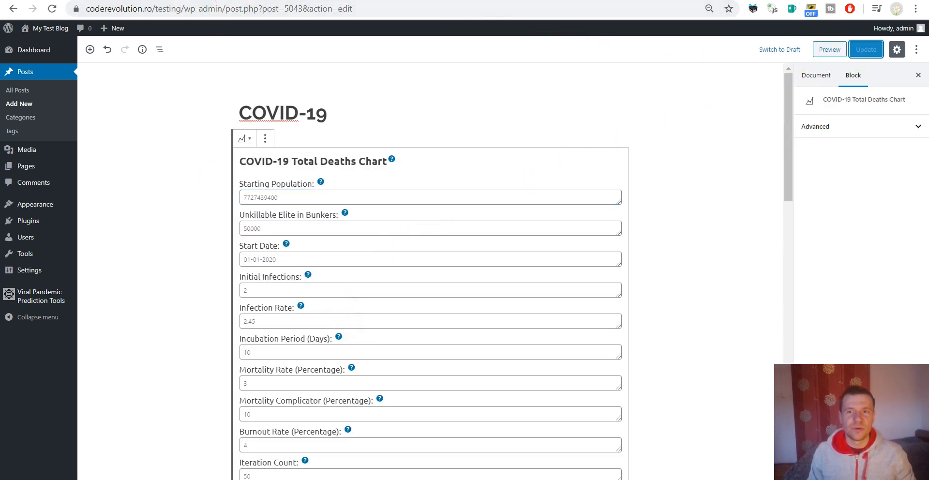
left_click(196, 1)
left_click(53, 10)
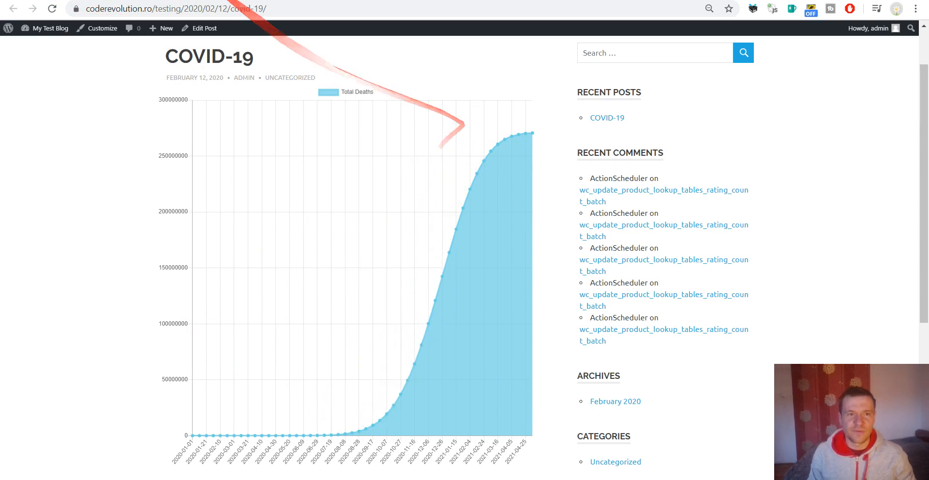
- Return to the editor and delete the COVID-19 Total Deaths Chart block from the post
left_click(96, 2)
left_click(479, 159)
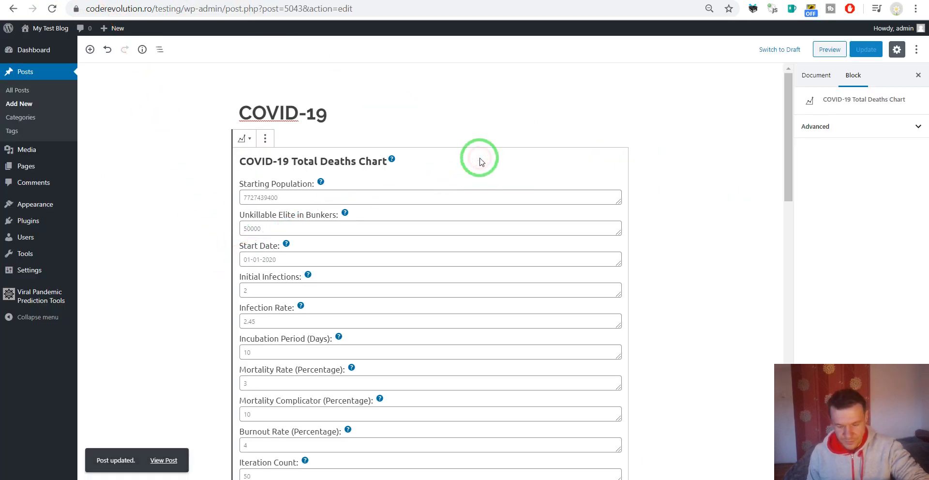
key("Delete")
- Insert a COVID-19 Population Decline Chart block with its default parameters, update the post and reload its published page
left_click(222, 161)
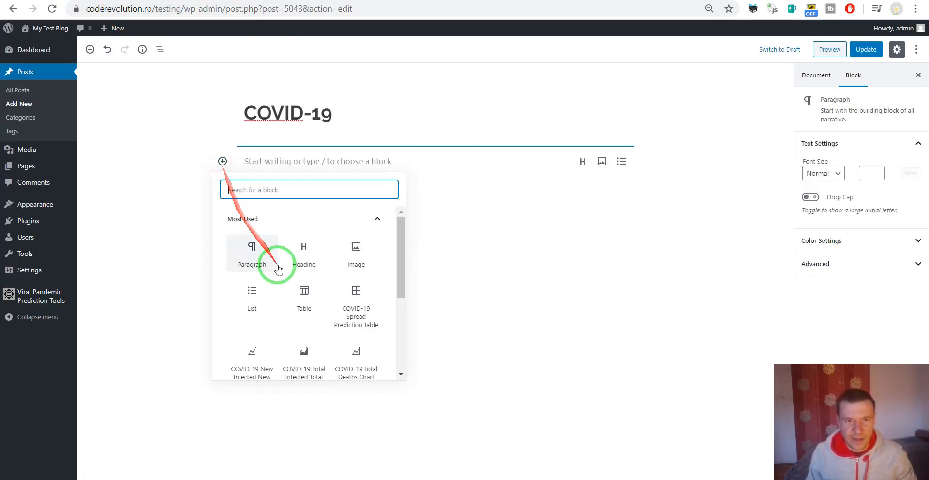
scroll(278, 290, "down", 5)
left_click(270, 361)
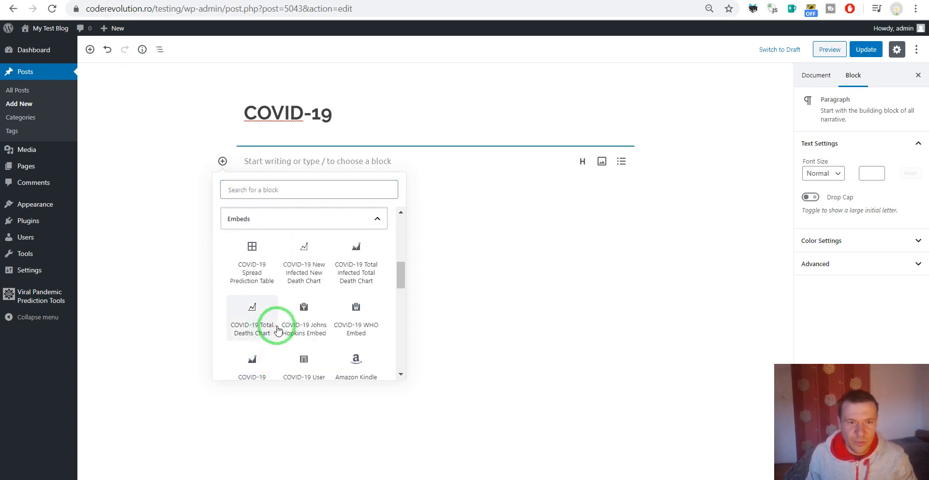
scroll(252, 318, "down", 1)
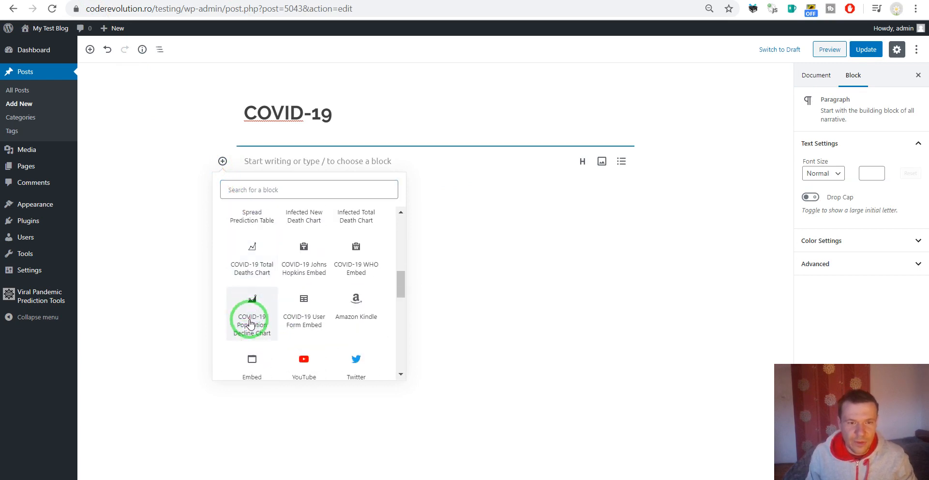
left_click(250, 324)
left_click(865, 49)
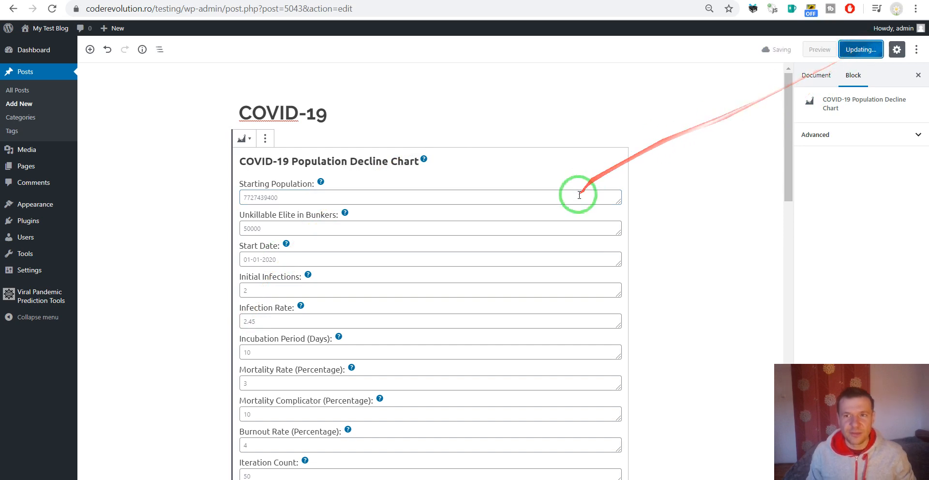
left_click(222, 1)
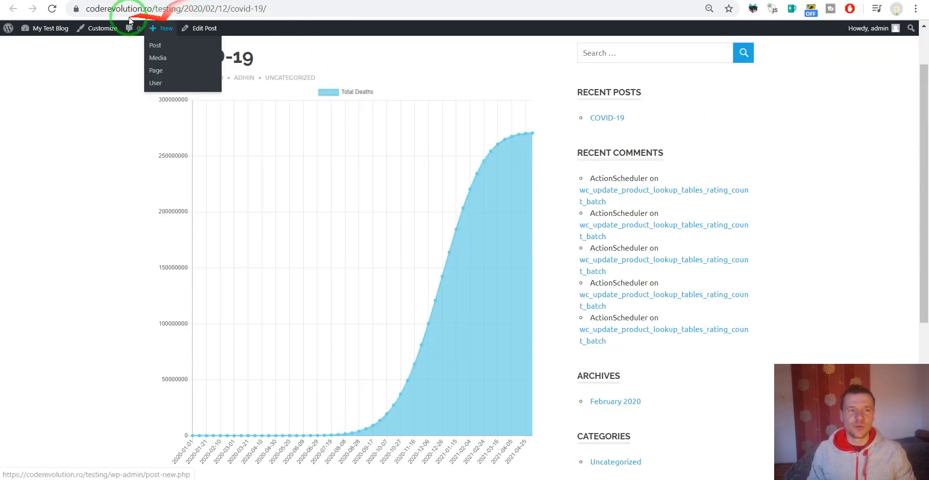
left_click(50, 8)
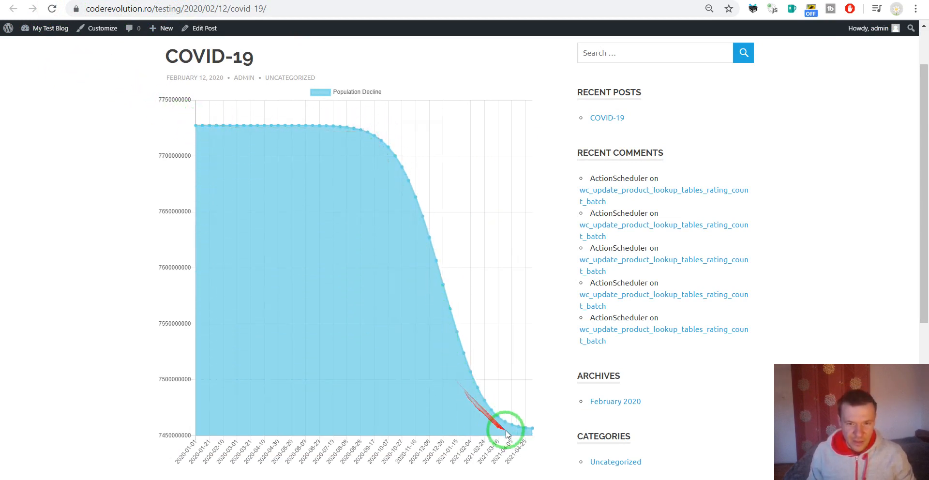
mouse_move(532, 430)
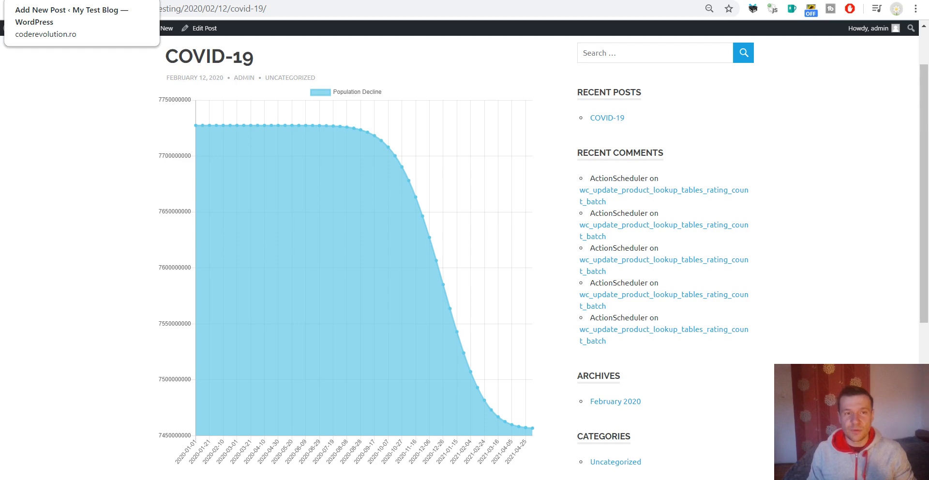
- Return to the editor and delete the COVID-19 Population Decline Chart block from the post
left_click(92, 0)
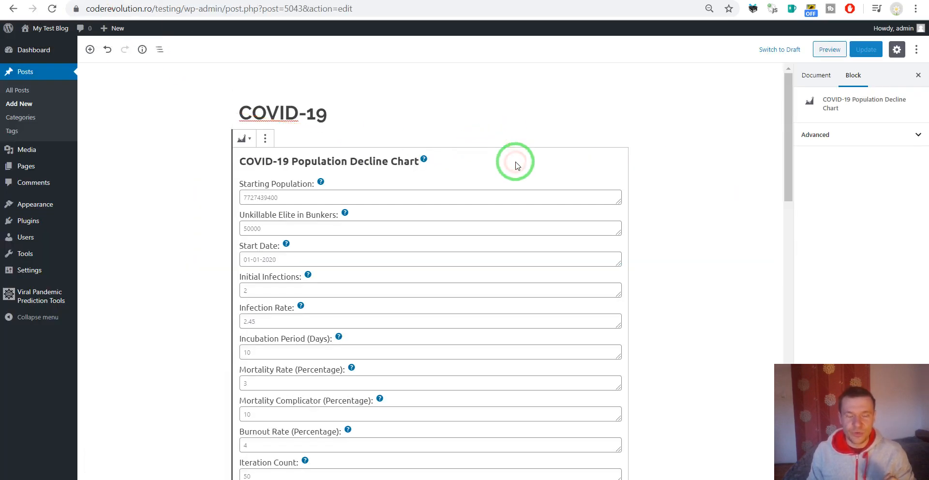
key("Delete")
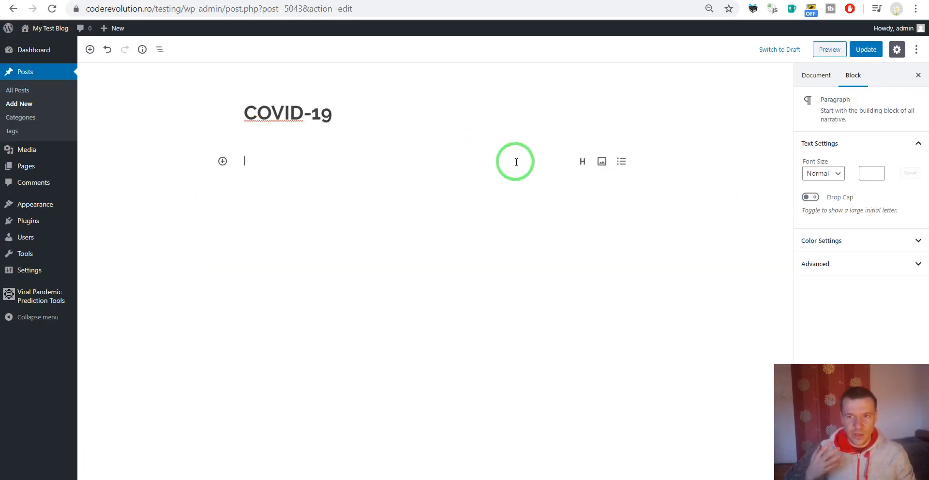
- Insert a COVID-19 WHO Embed block into the empty post, keeping the default iframe height
left_click(222, 162)
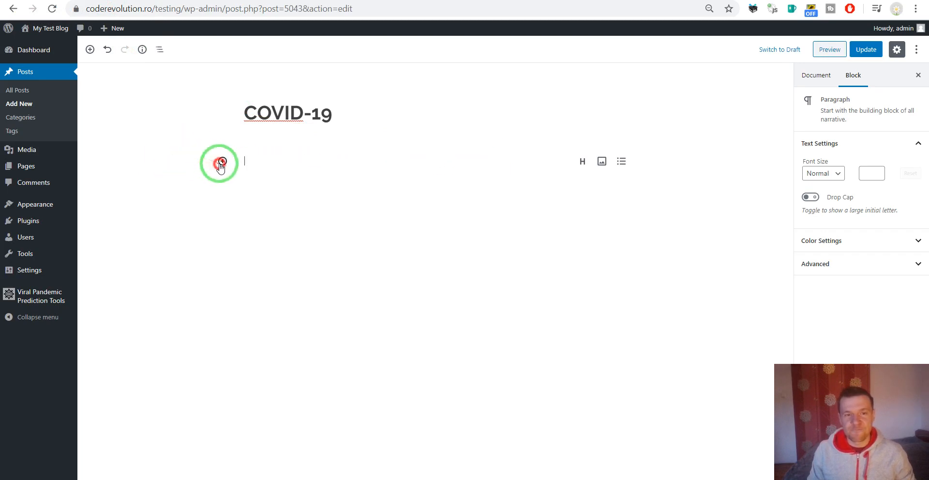
scroll(274, 232, "down", 6)
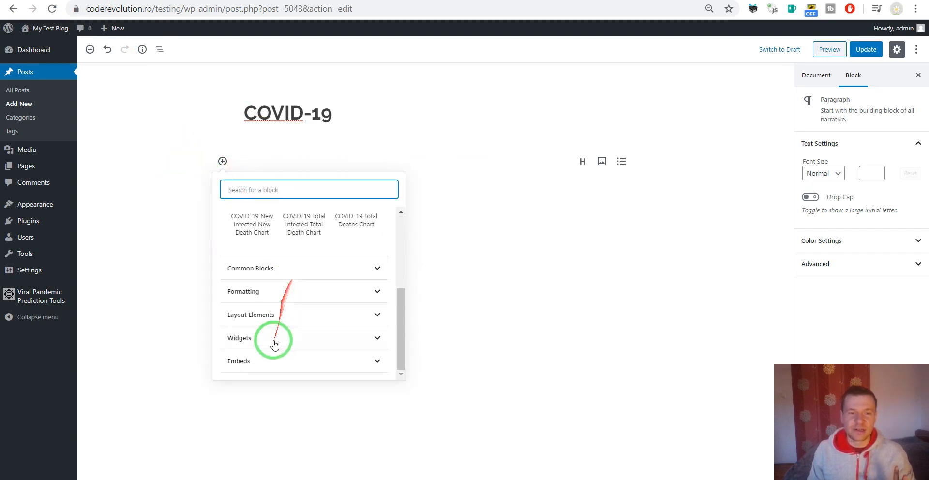
left_click(270, 370)
scroll(265, 325, "down", 2)
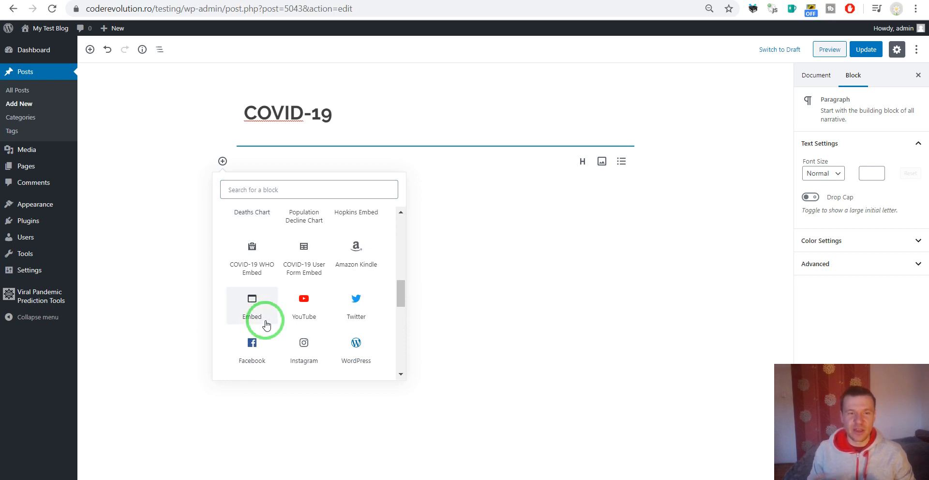
scroll(266, 325, "down", 1)
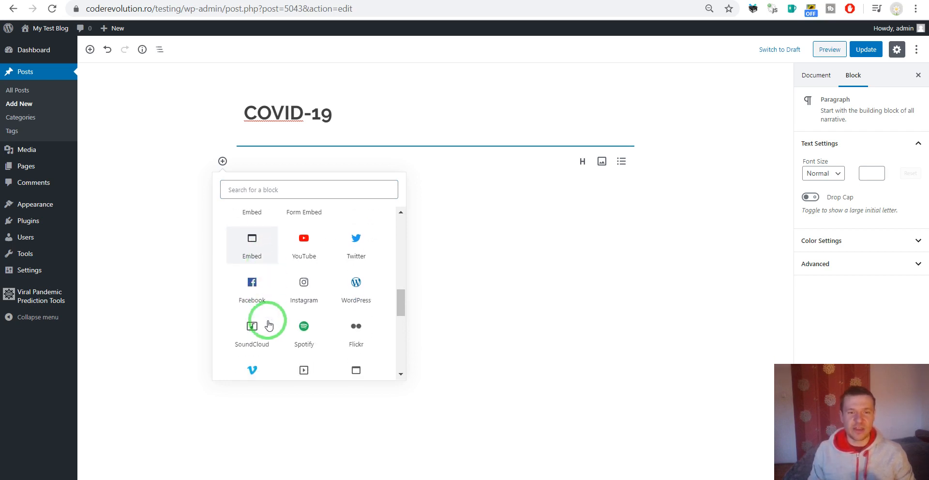
mouse_move(400, 296)
left_mouse_down()
mouse_move(401, 320)
mouse_move(399, 281)
left_mouse_up()
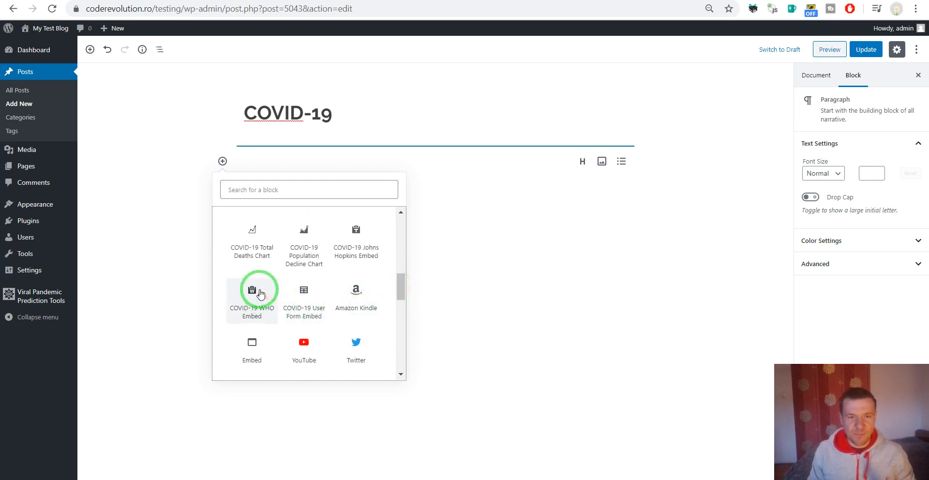
scroll(249, 290, "up", 1)
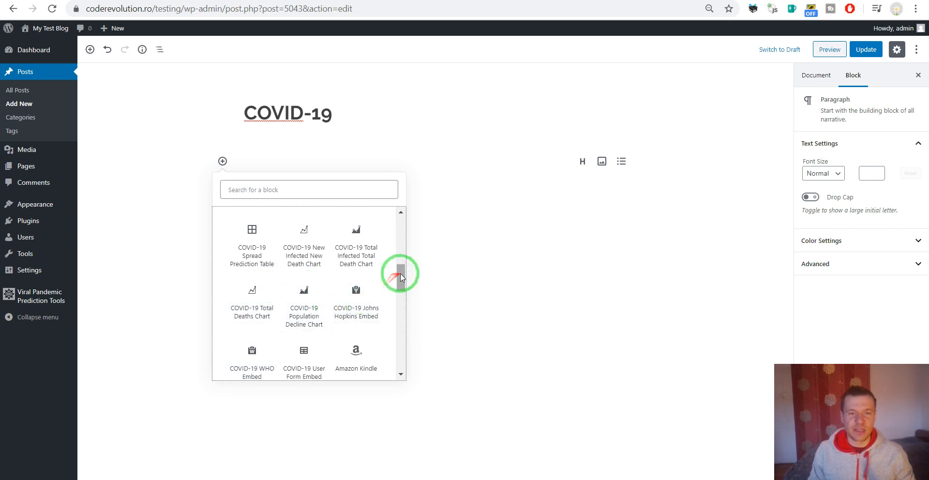
mouse_move(400, 272)
left_mouse_down()
mouse_move(401, 353)
mouse_move(399, 286)
left_mouse_up()
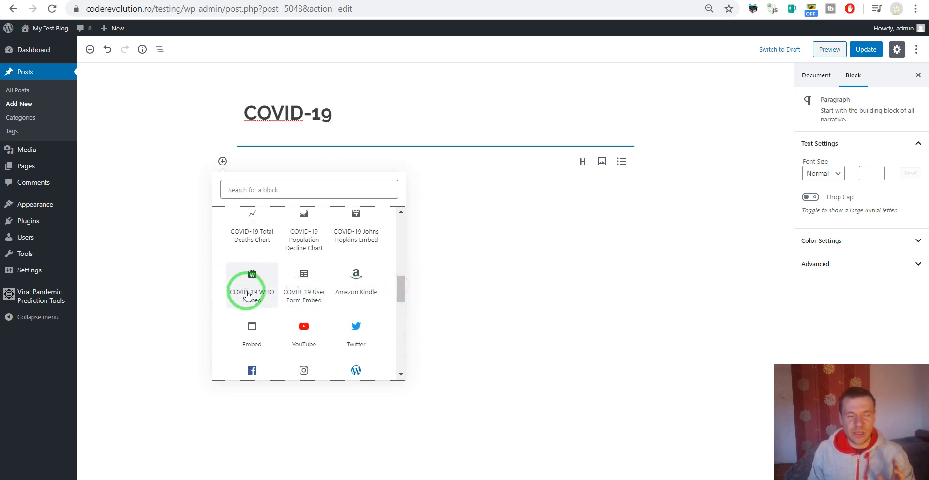
left_click(247, 293)
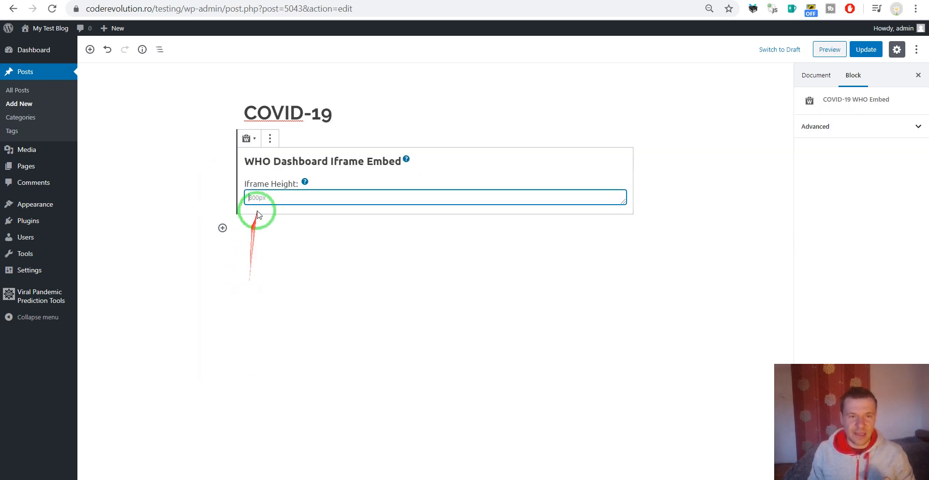
left_click_drag(245, 160, 308, 165)
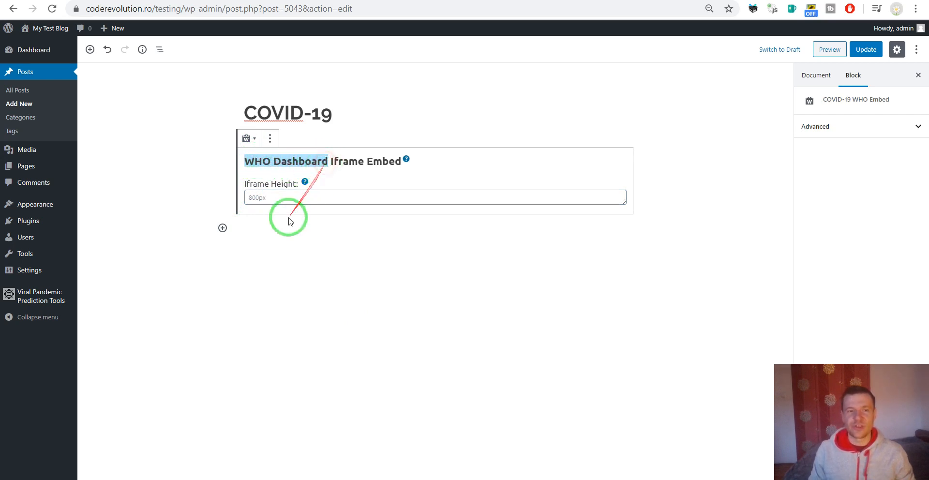
- Add a COVID-19 Johns Hopkins Embed block with the default iframe height below the WHO embed and update the post
left_click(222, 228)
scroll(265, 328, "down", 5)
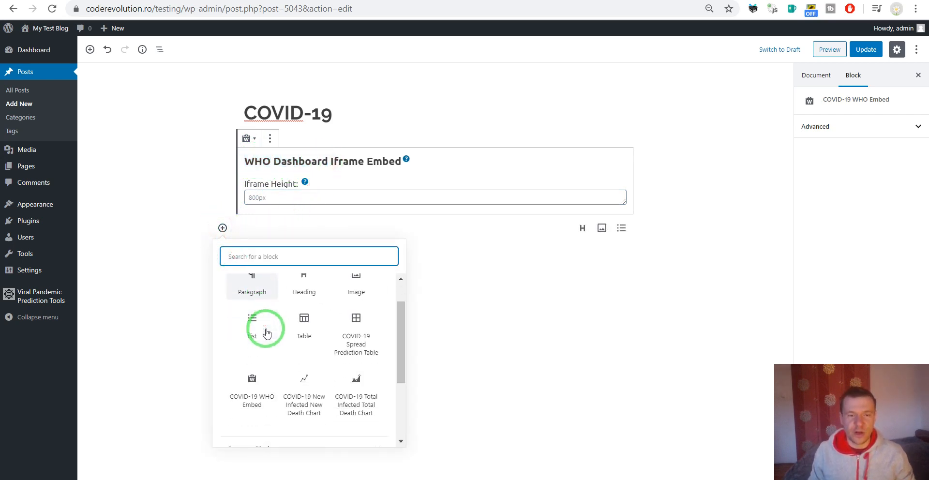
left_click(252, 429)
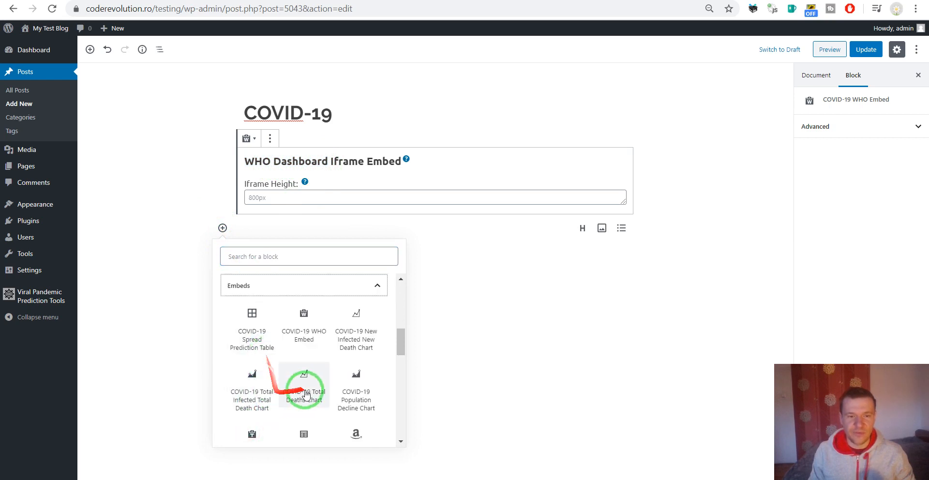
scroll(271, 387, "down", 1)
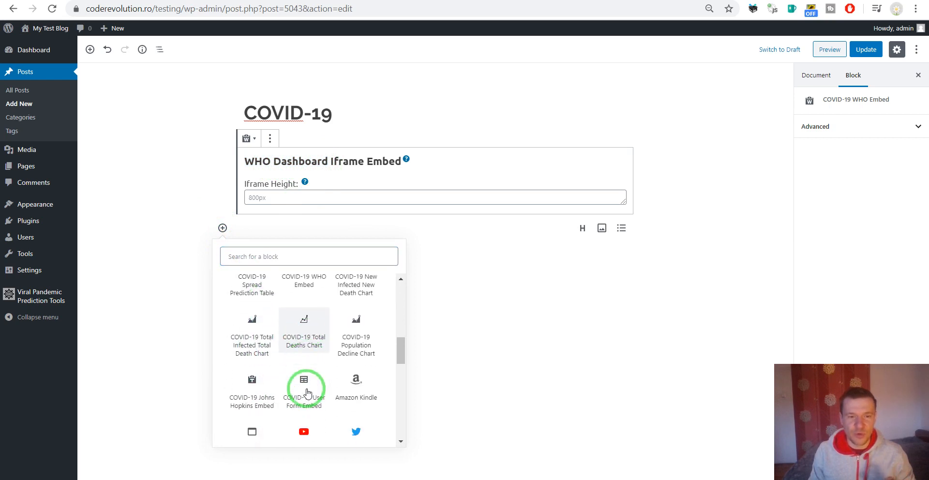
left_click(250, 396)
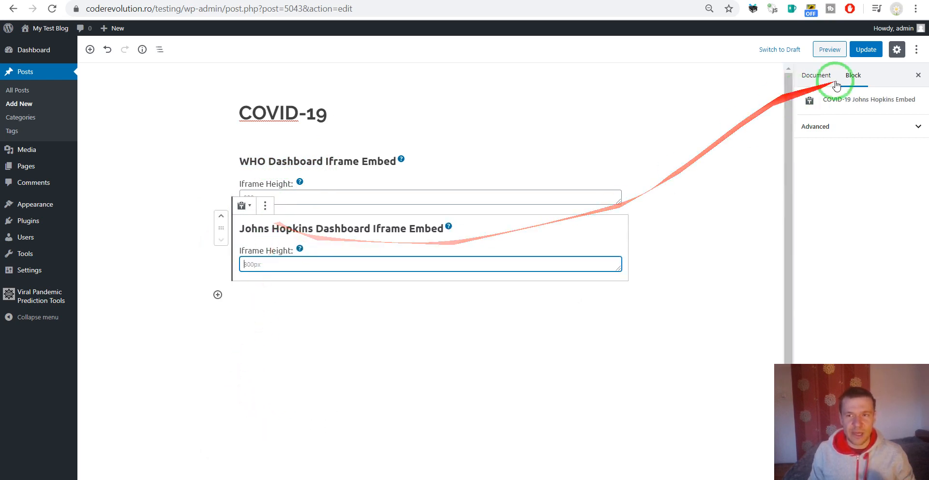
left_click(862, 50)
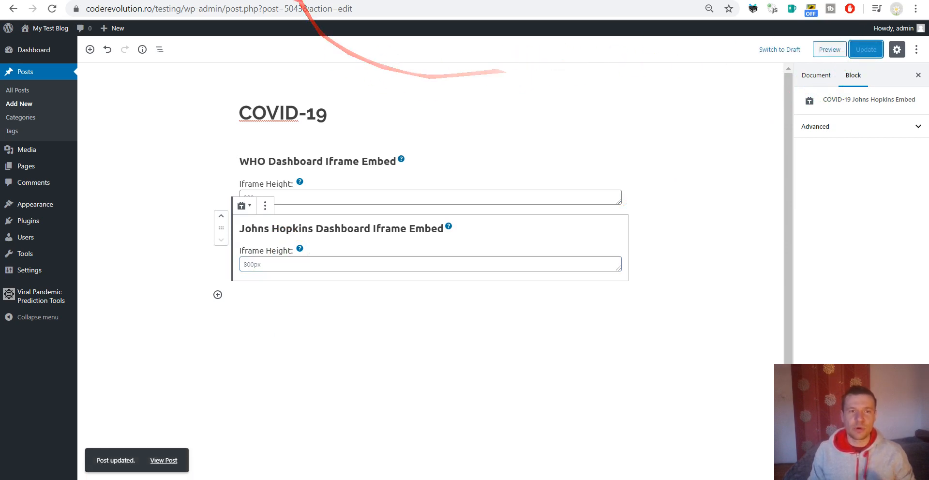
- Open the published post and examine the embedded WHO and Johns Hopkins dashboards
left_click(212, 1)
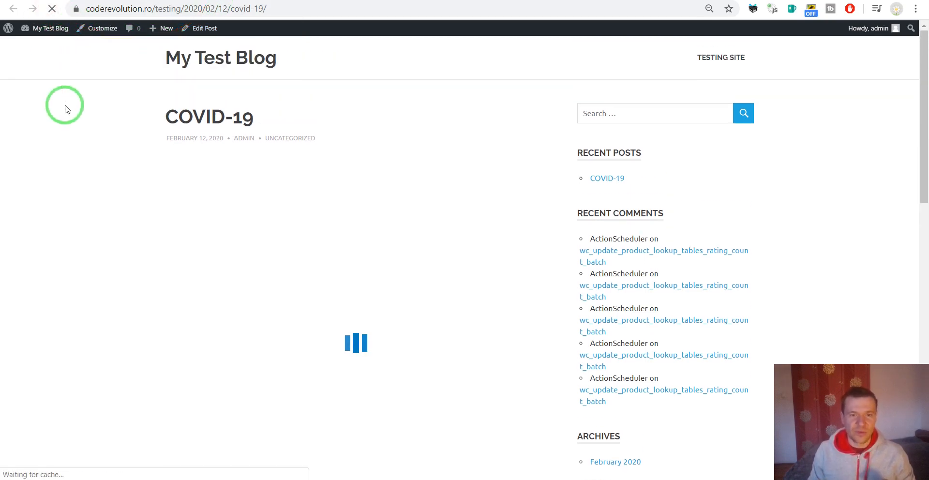
scroll(64, 106, "down", 2)
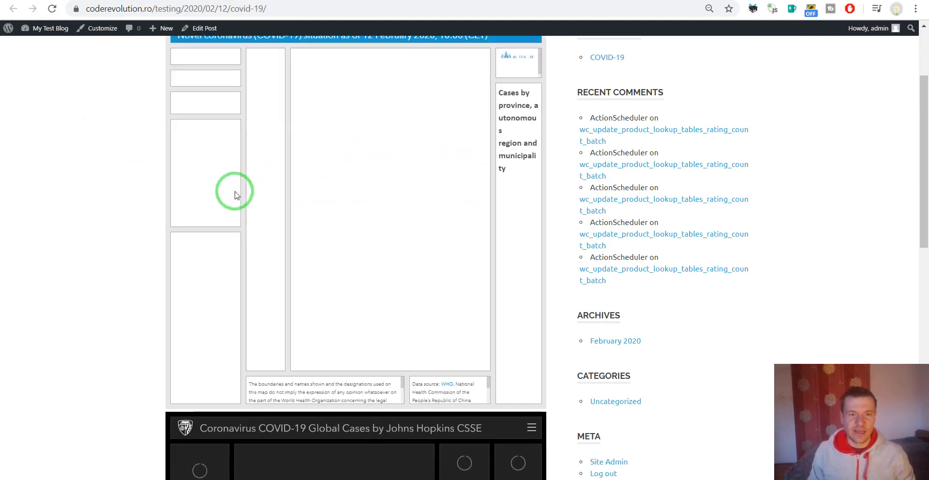
scroll(236, 195, "up", 1)
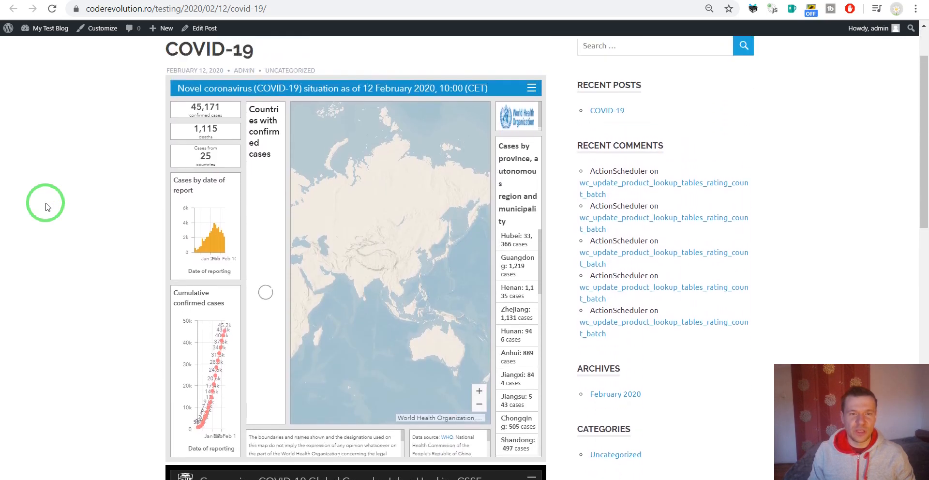
scroll(100, 208, "down", 2)
scroll(100, 208, "up", 1)
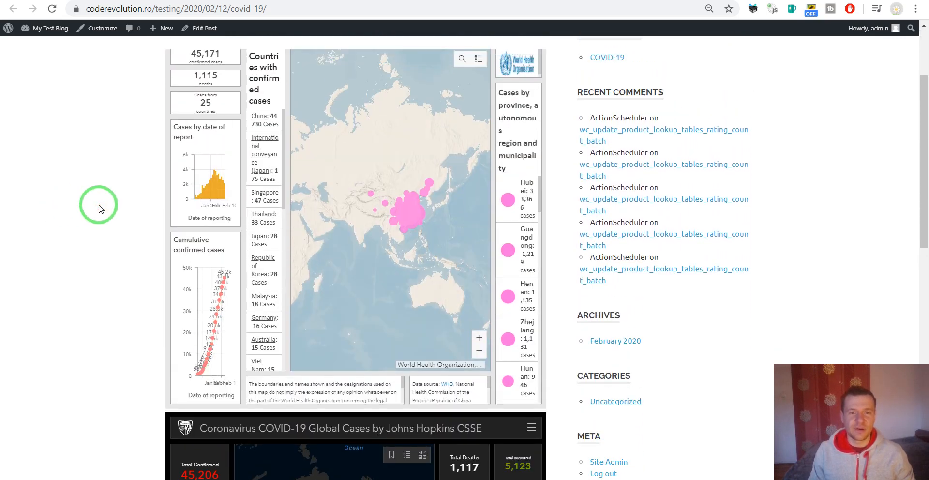
- Explore the embedded WHO dashboard map on the published post and view the case details for China
scroll(100, 208, "down", 8)
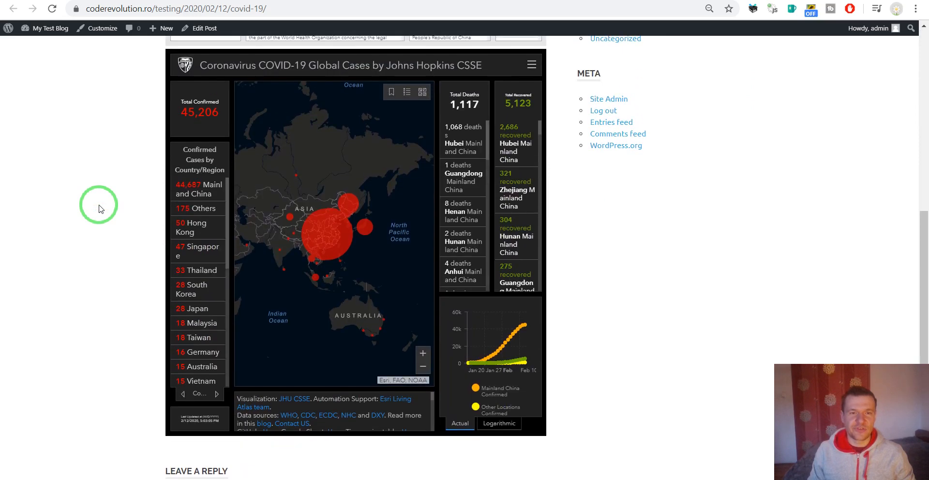
scroll(100, 208, "up", 8)
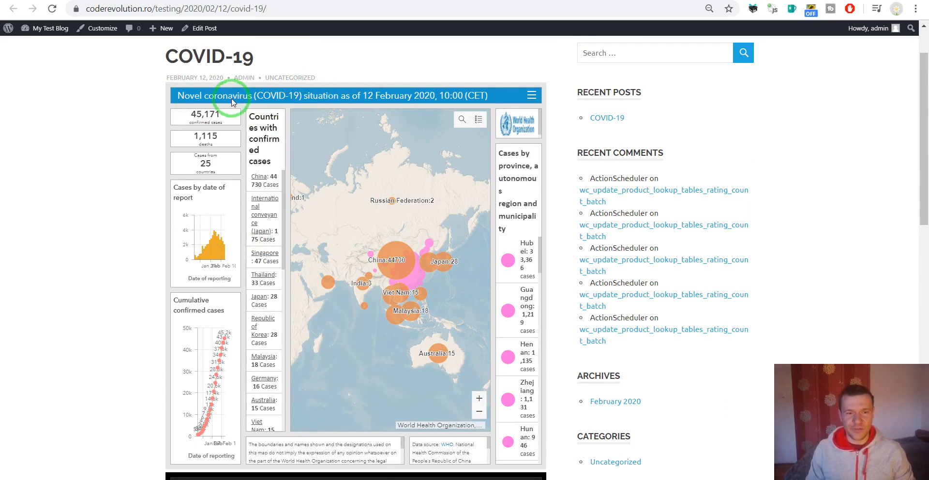
scroll(411, 286, "up", 2)
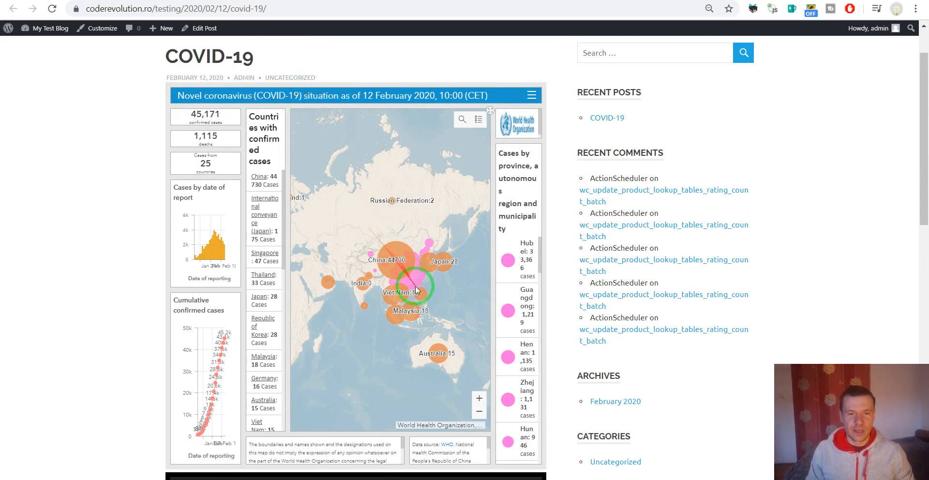
scroll(400, 285, "up", 1)
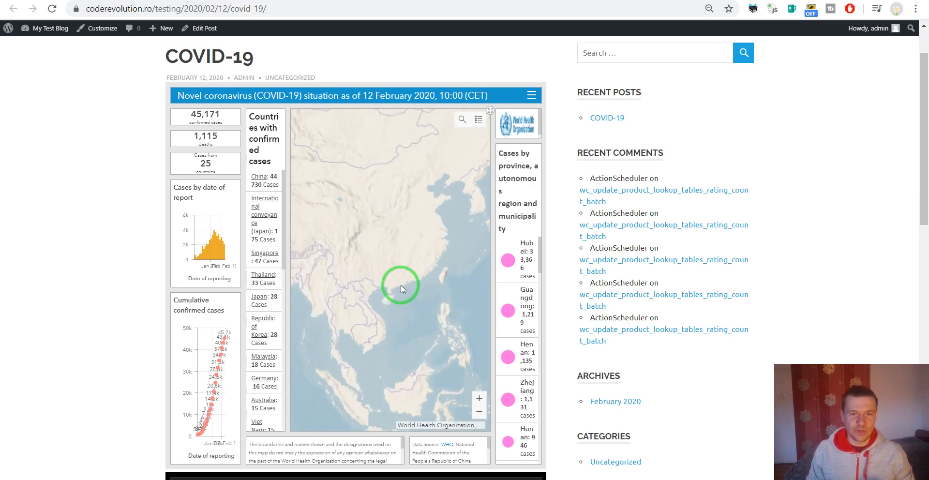
left_click(353, 173)
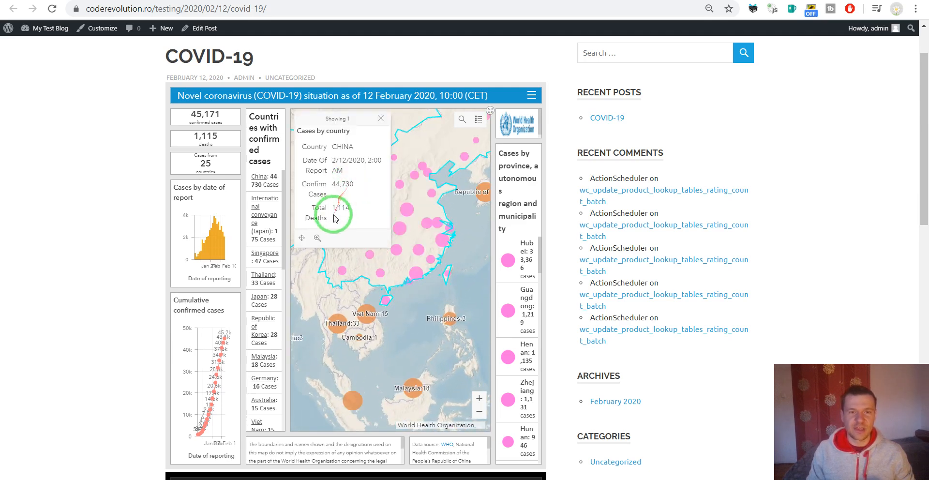
left_click(381, 116)
scroll(342, 213, "down", 1)
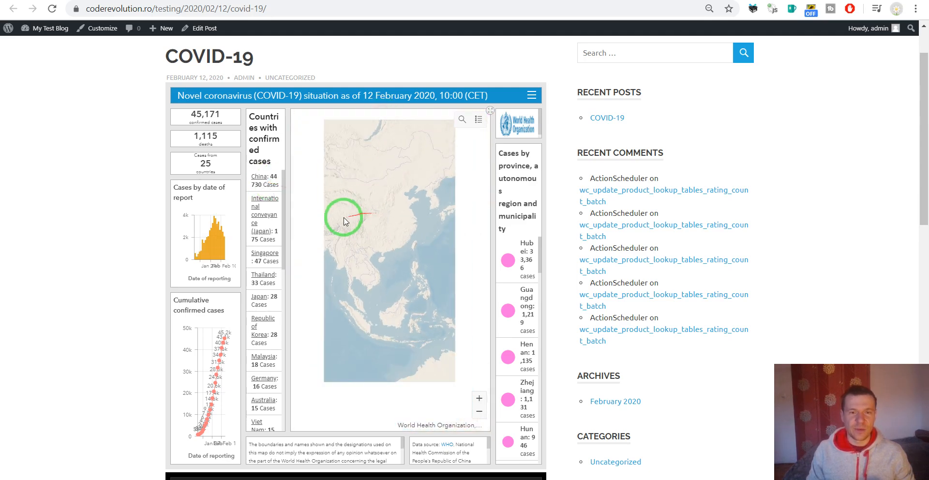
left_click_drag(342, 197, 381, 217)
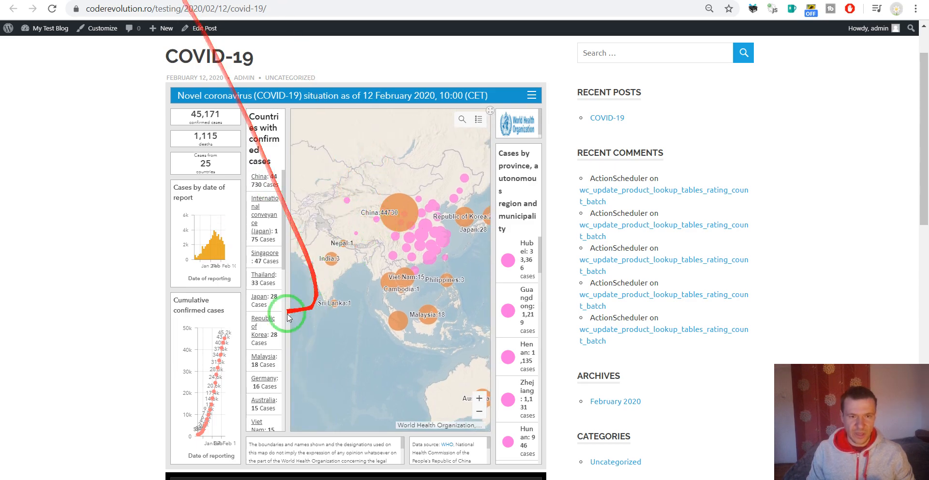
- Examine the embedded Johns Hopkins dashboard map more closely over Asia
scroll(94, 274, "down", 7)
scroll(107, 266, "down", 3)
scroll(116, 257, "up", 1)
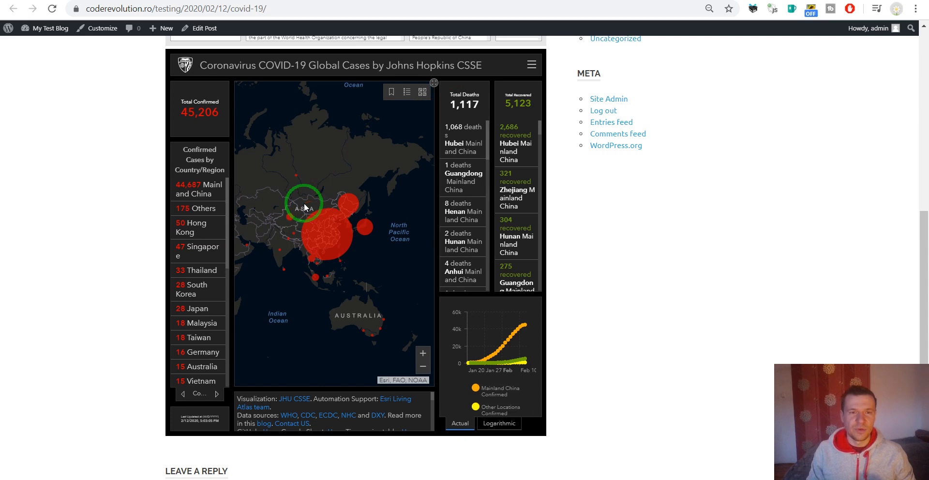
scroll(304, 200, "up", 2)
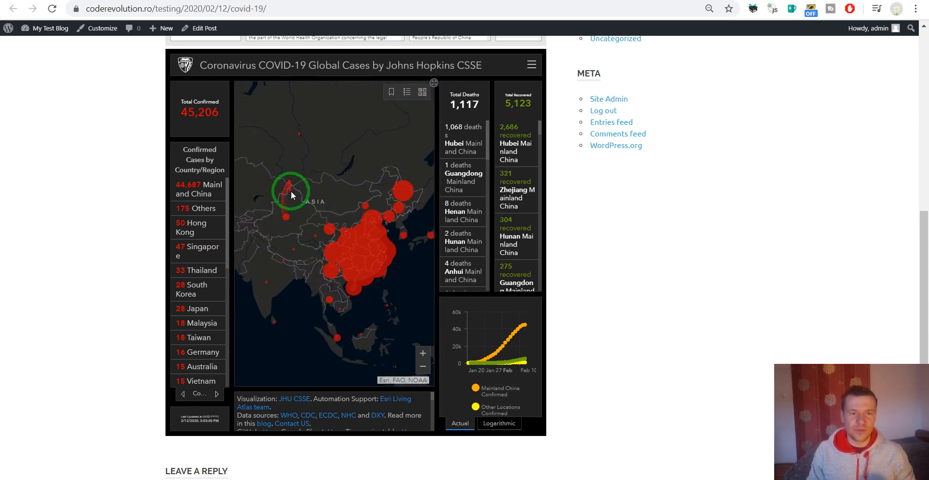
scroll(190, 199, "up", 2)
scroll(91, 274, "down", 2)
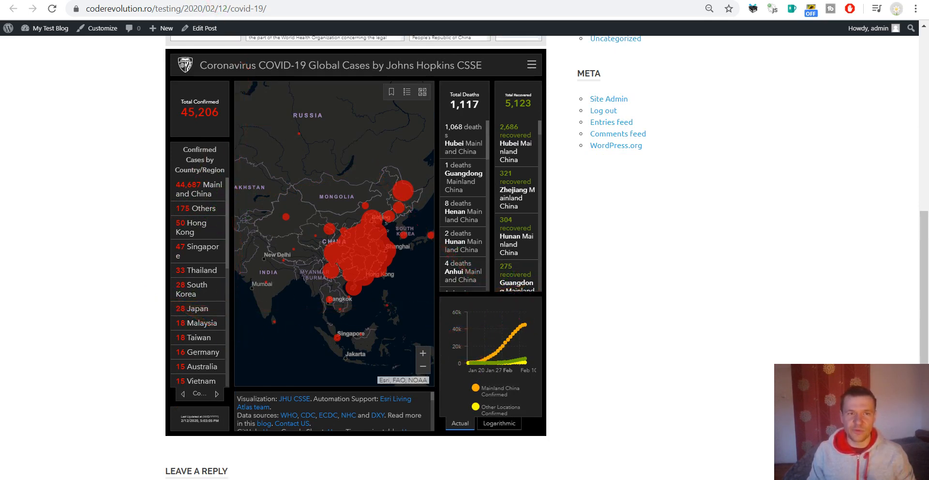
- Return to the post editor, change the post template to Full-width Layout and update the post
left_click(84, 0)
left_click(641, 128)
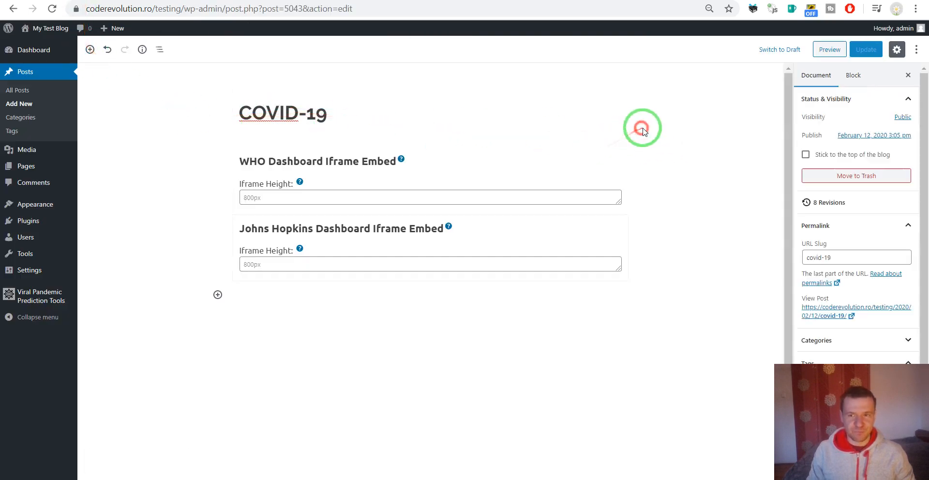
scroll(730, 239, "down", 2)
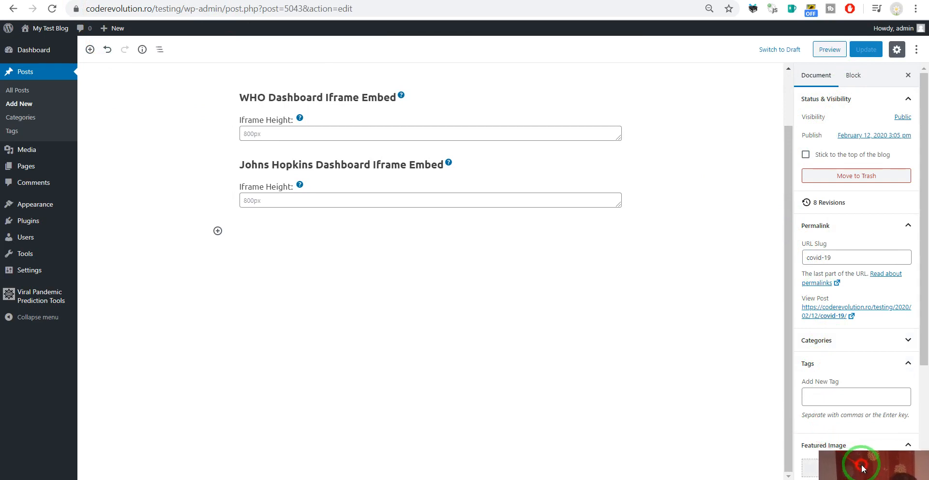
scroll(834, 338, "down", 3)
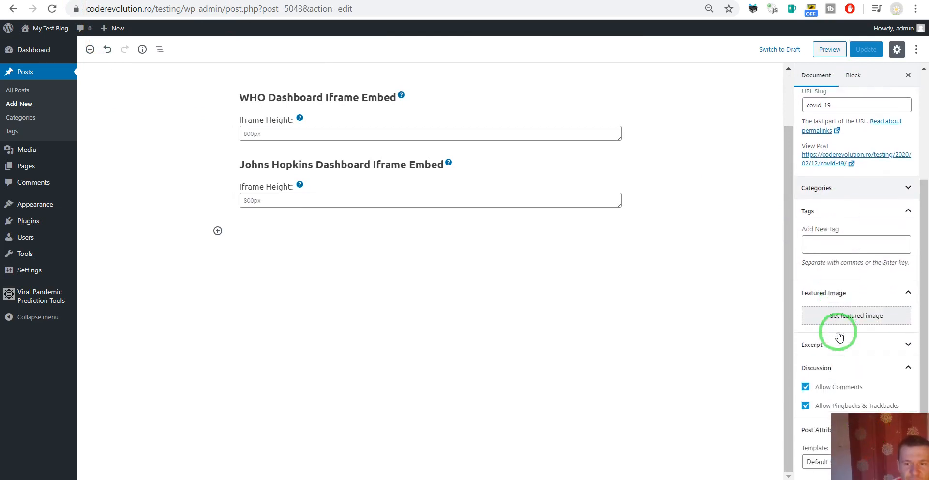
left_click_drag(867, 378, 662, 371)
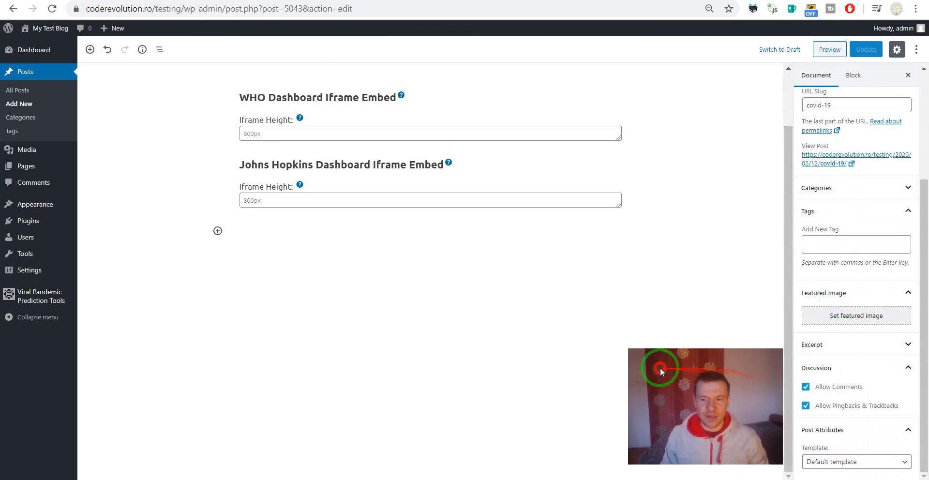
left_click(823, 465)
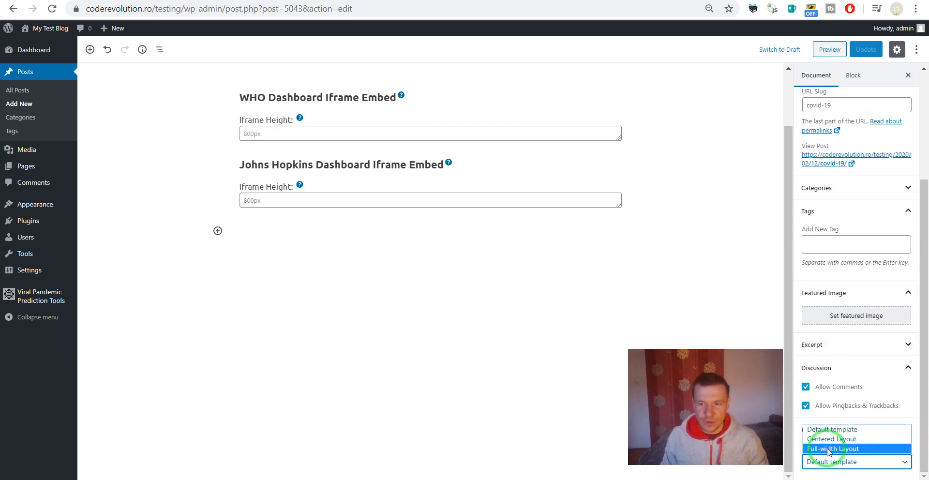
left_click(832, 449)
left_click(865, 49)
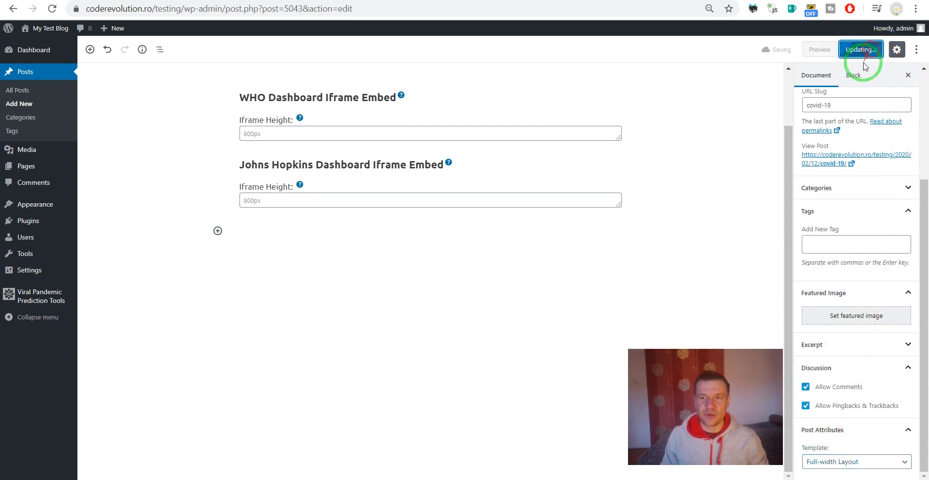
left_click_drag(713, 362, 854, 415)
- View the published post in the full-width layout and examine the WHO and Johns Hopkins dashboards
left_click(300, 0)
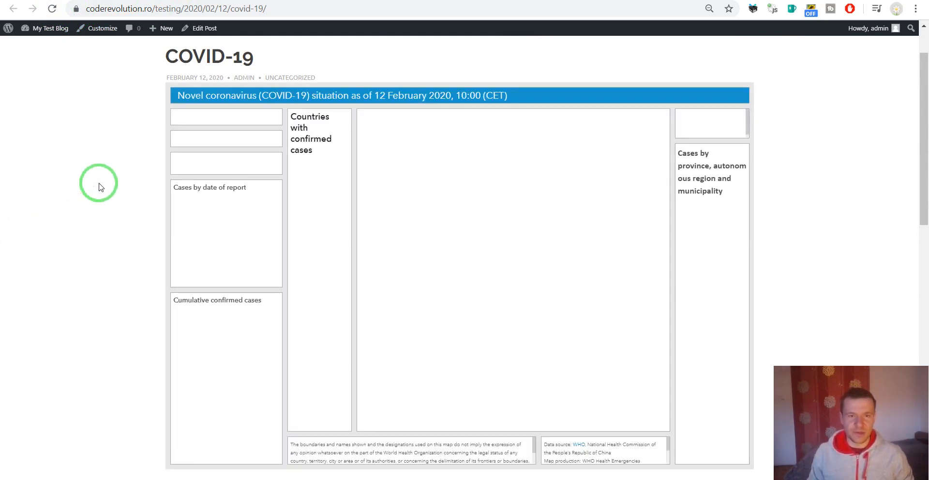
scroll(16, 218, "down", 12)
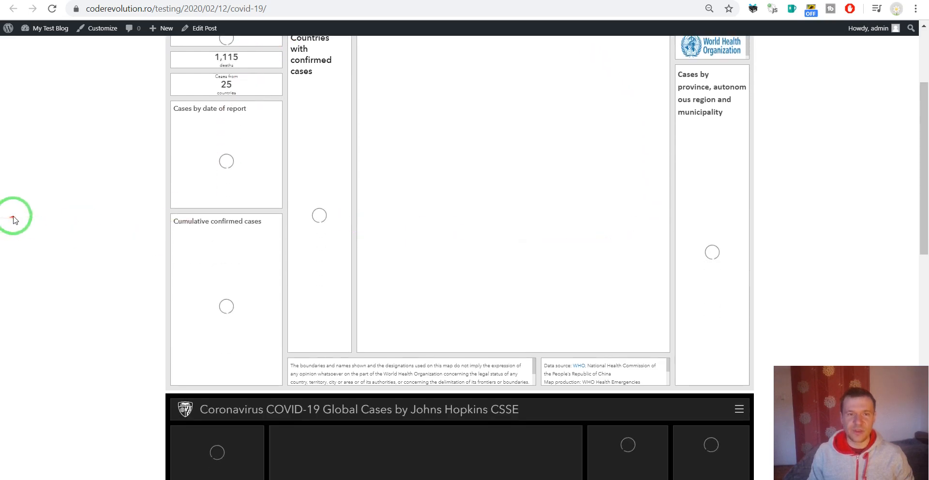
scroll(18, 215, "up", 4)
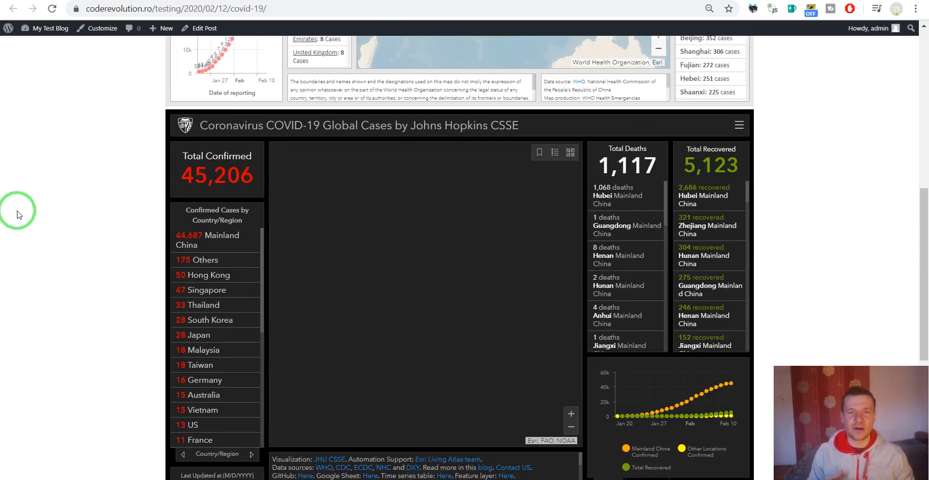
scroll(18, 214, "up", 8)
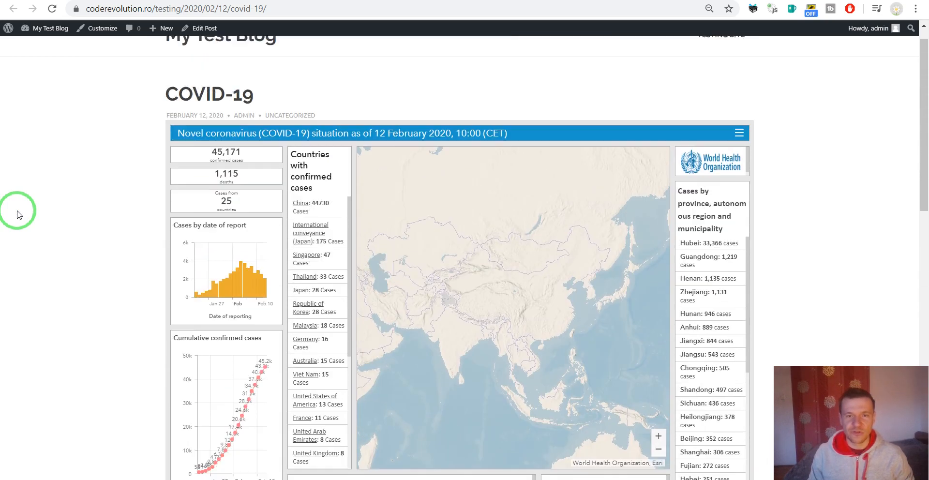
scroll(18, 214, "down", 10)
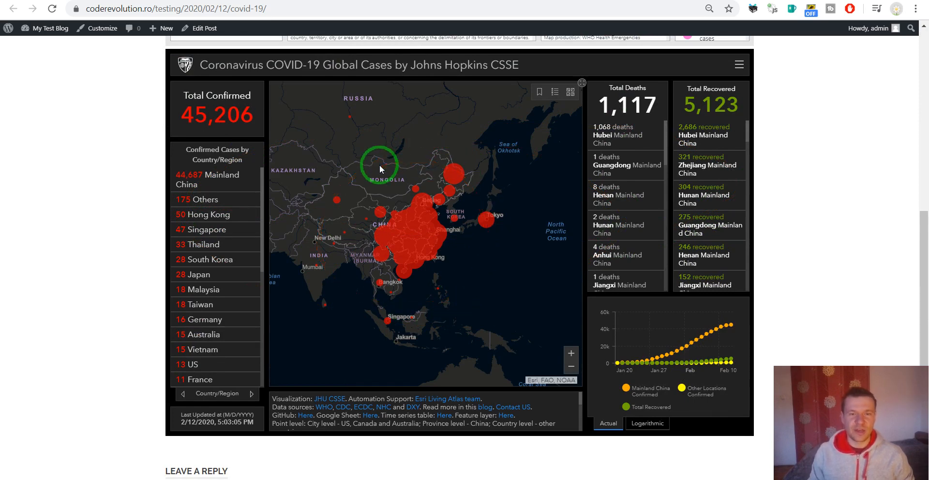
scroll(379, 167, "up", 3)
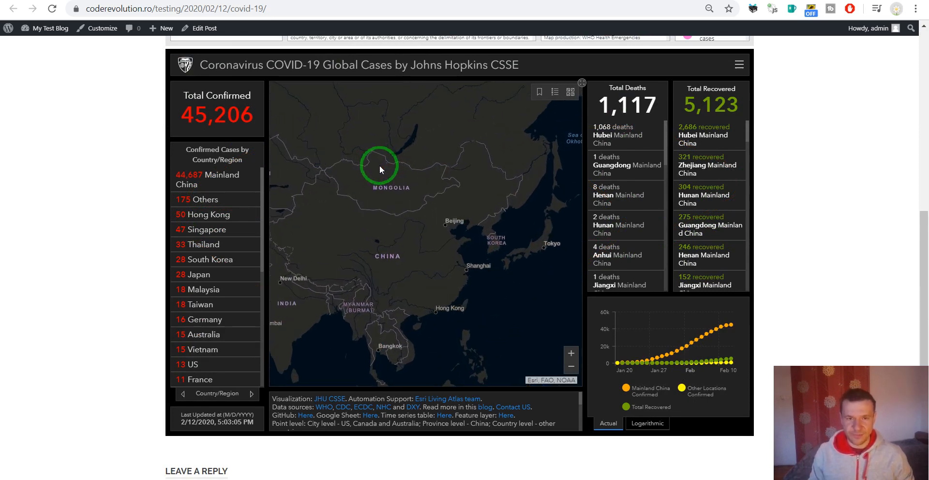
scroll(64, 185, "up", 9)
scroll(67, 188, "down", 6)
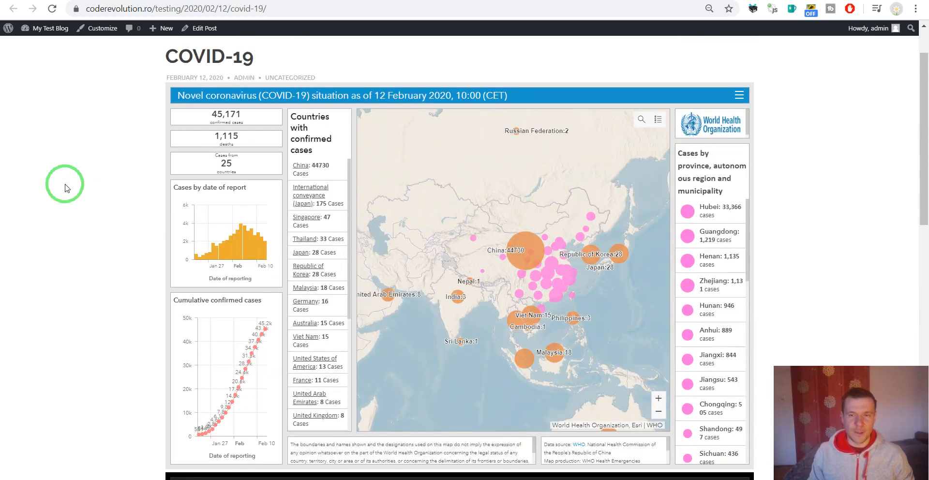
- Open the Viral Pandemic Prediction Tools settings page and copy the [coronavirus-spread-prediction-table] shortcode
left_click(97, 1)
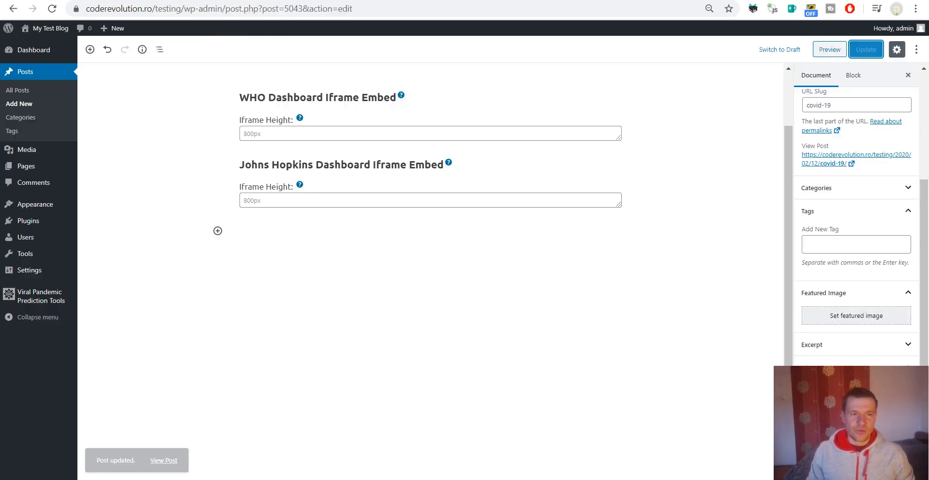
left_click(35, 300)
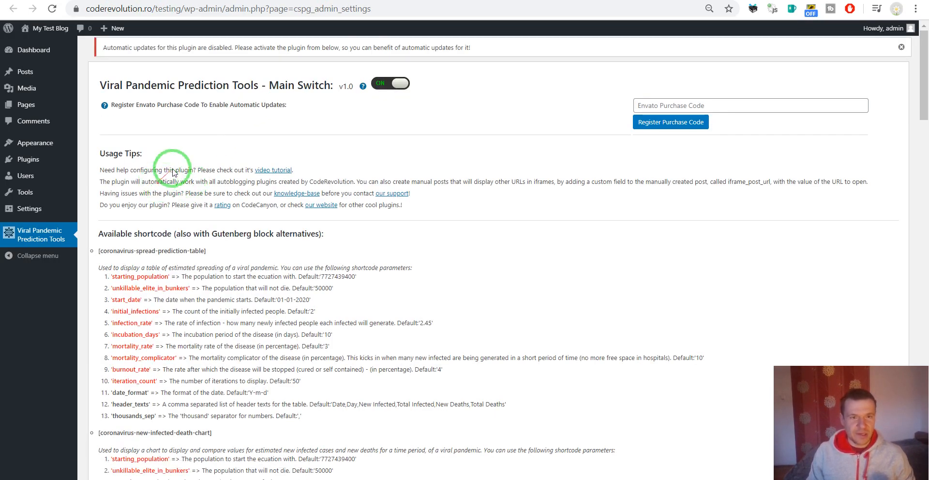
left_click(280, 174)
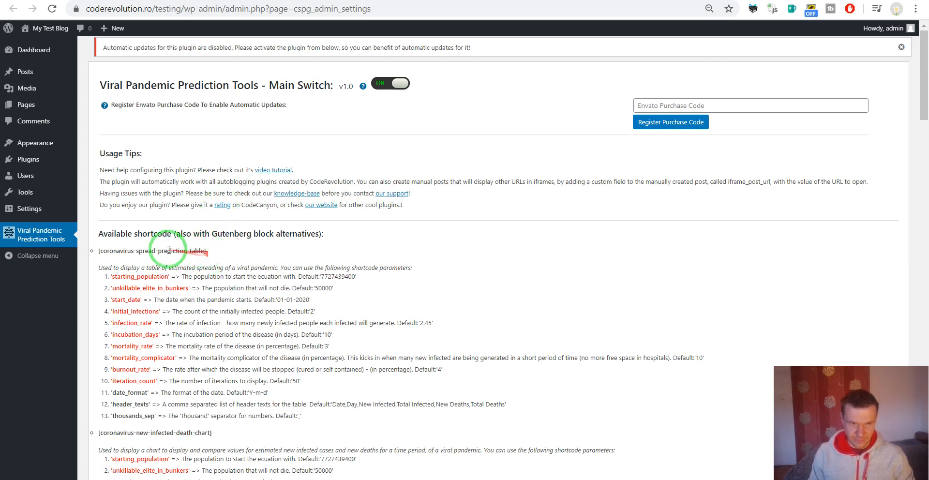
left_click_drag(127, 254, 204, 249)
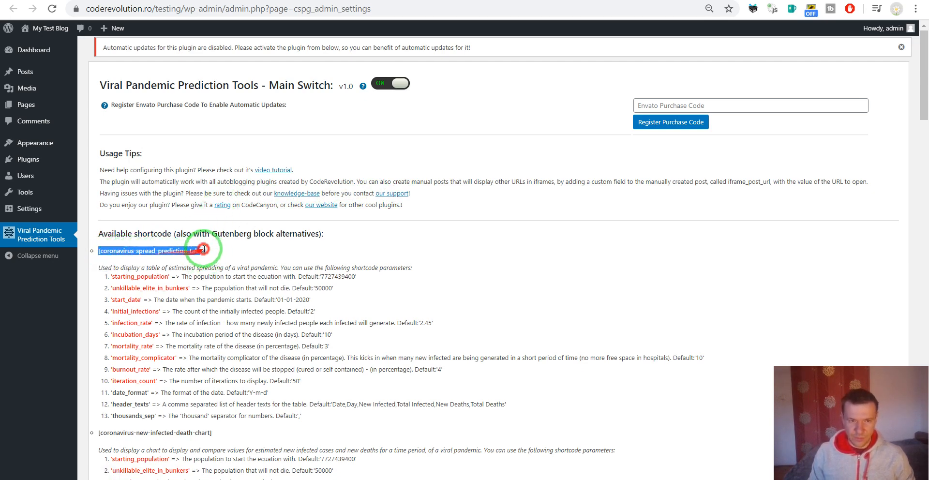
scroll(152, 271, "down", 4)
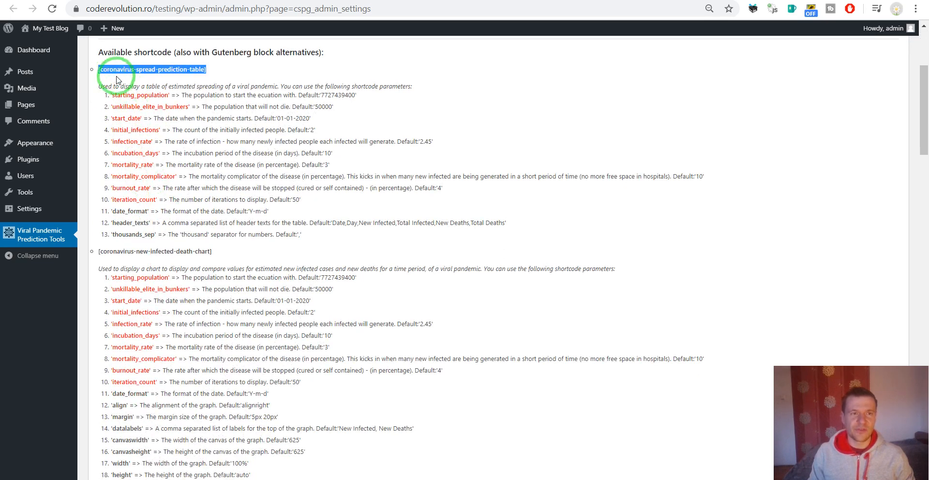
- Return to the post editor and delete the WHO and Johns Hopkins embed blocks
left_click(174, 0)
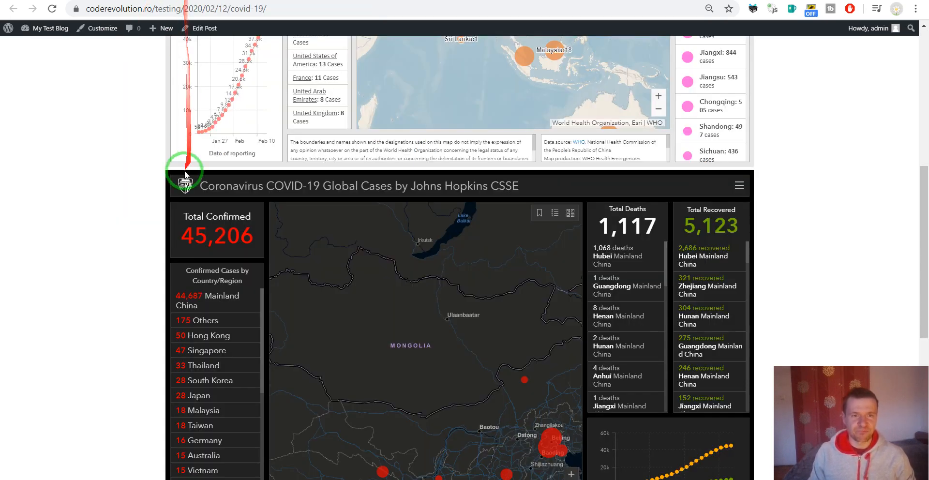
left_click(110, 0)
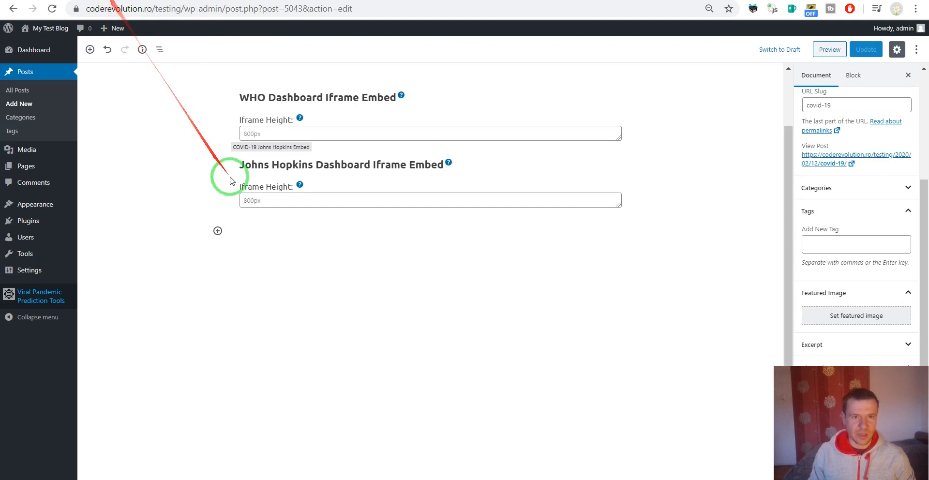
left_click(340, 176)
key("Delete")
key("Delete")
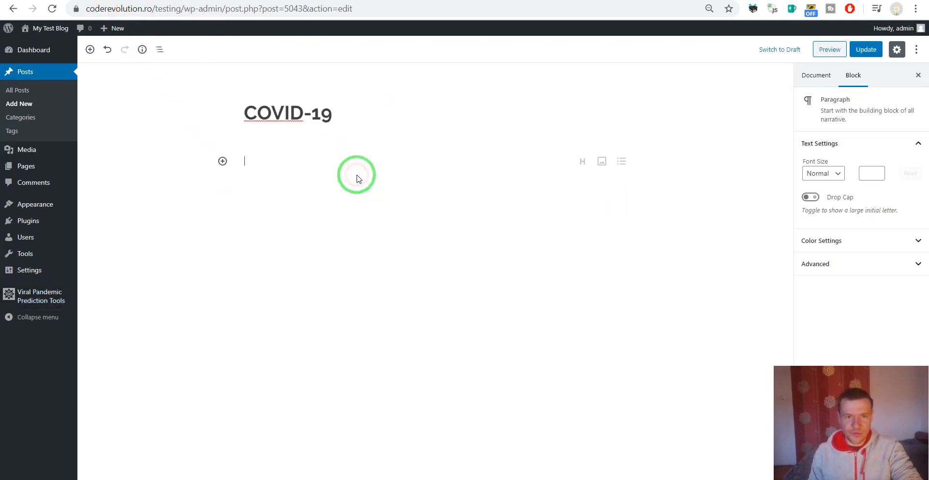
- Enter the shortcode [coronavirus-spread-prediction-table] in the empty paragraph and update the post
left_click(283, 162)
type("[coronavirus-spread-prediction-table]")
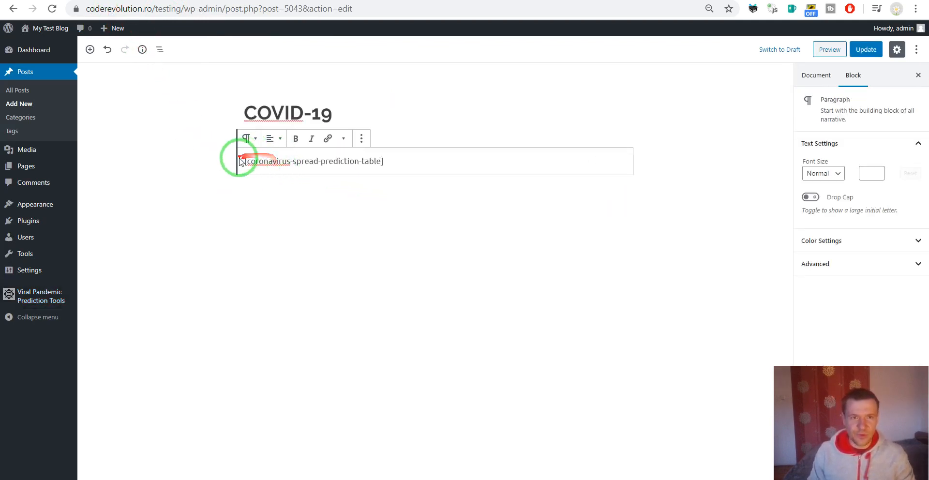
left_click(602, 106)
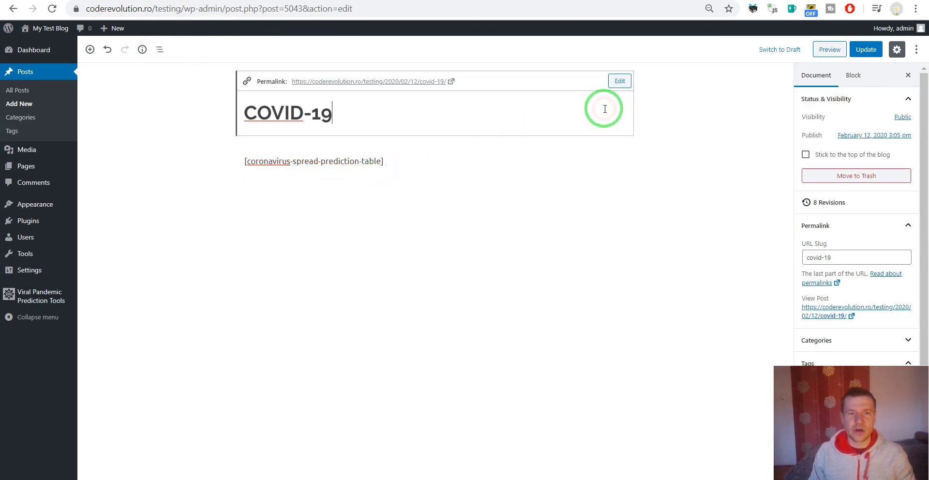
left_click(866, 50)
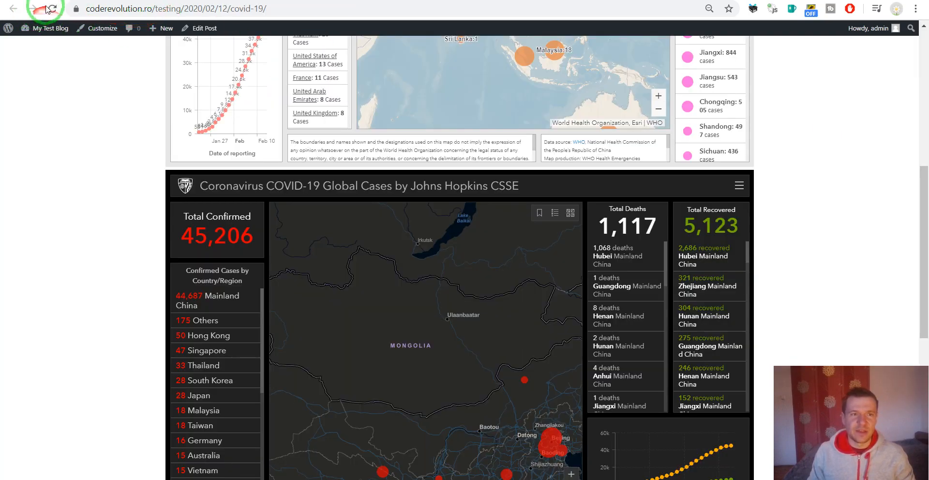
- Reload the published COVID-19 post and look through the prediction table generated by the shortcode
left_click(46, 8)
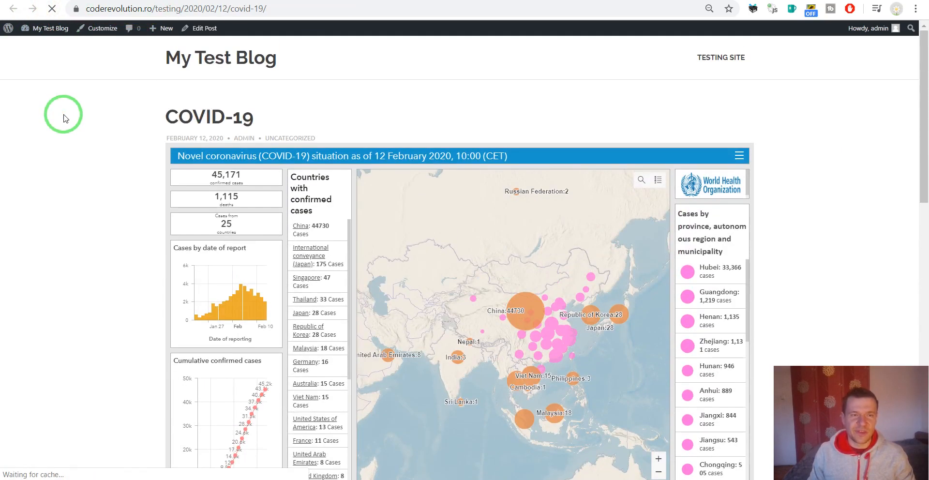
scroll(452, 224, "down", 10)
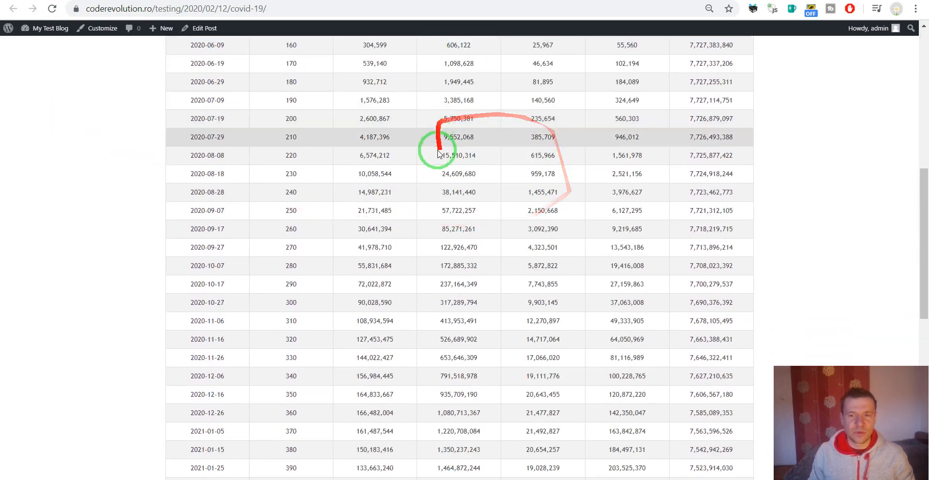
scroll(438, 154, "down", 8)
scroll(373, 255, "up", 20)
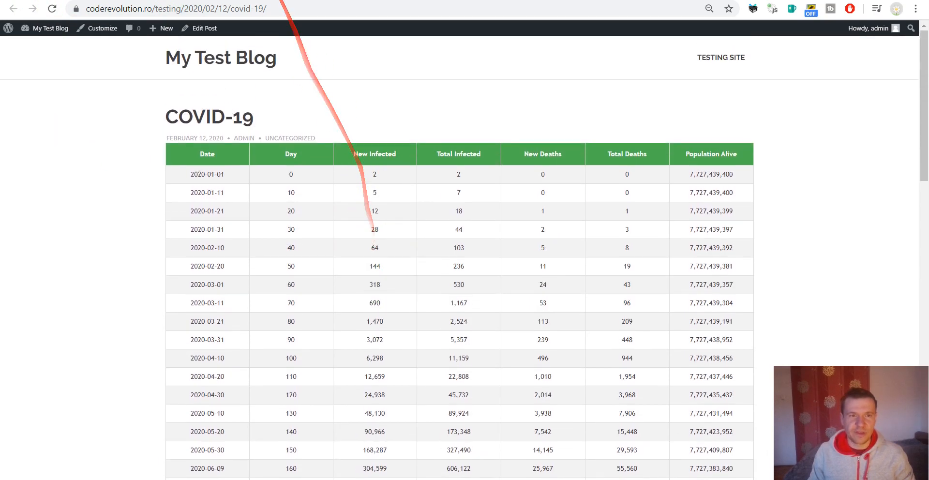
- Return to the Viral Pandemic Prediction Tools settings page and review the parameters of the [coronavirus-spread-prediction-table] shortcode
left_click(131, 0)
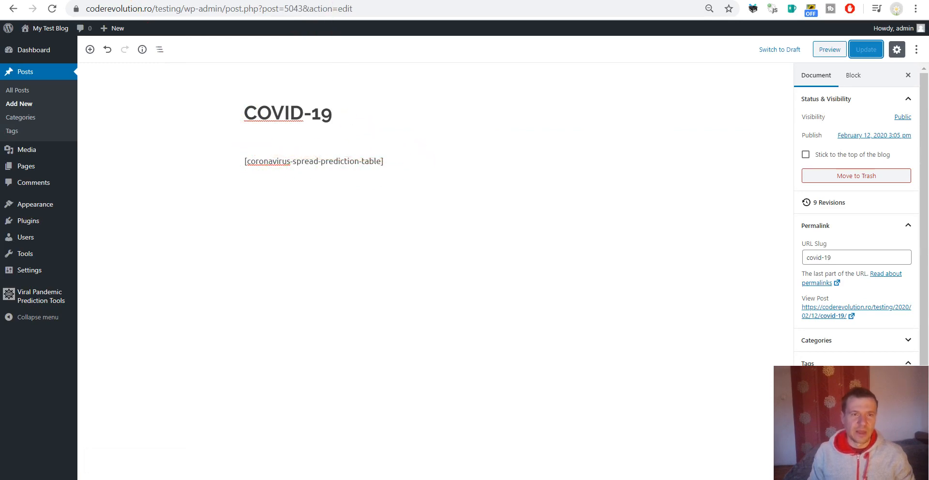
left_click(348, 1)
scroll(129, 206, "down", 2)
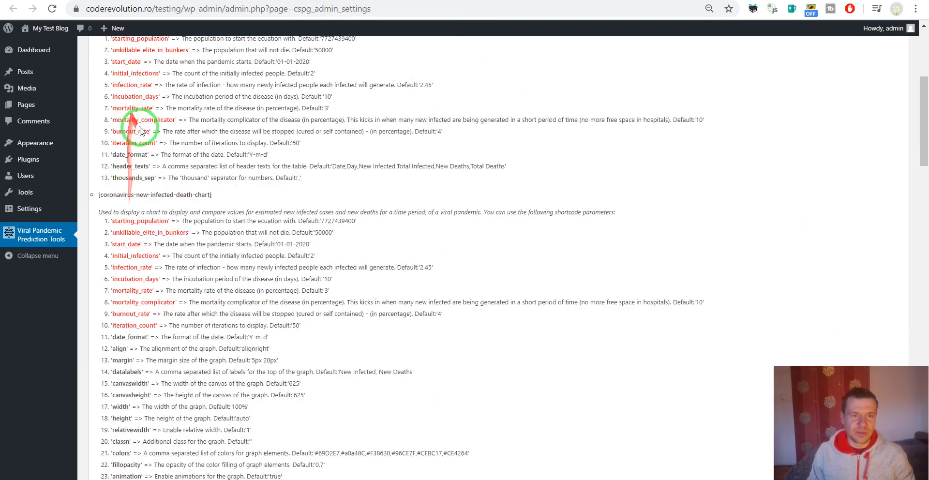
scroll(140, 131, "up", 4)
left_click_drag(109, 213, 128, 297)
left_click(128, 297)
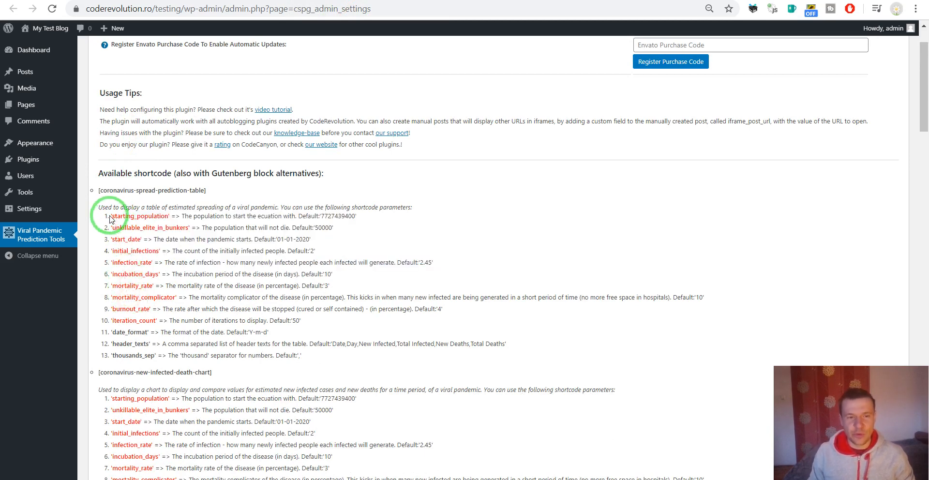
scroll(119, 279, "down", 6)
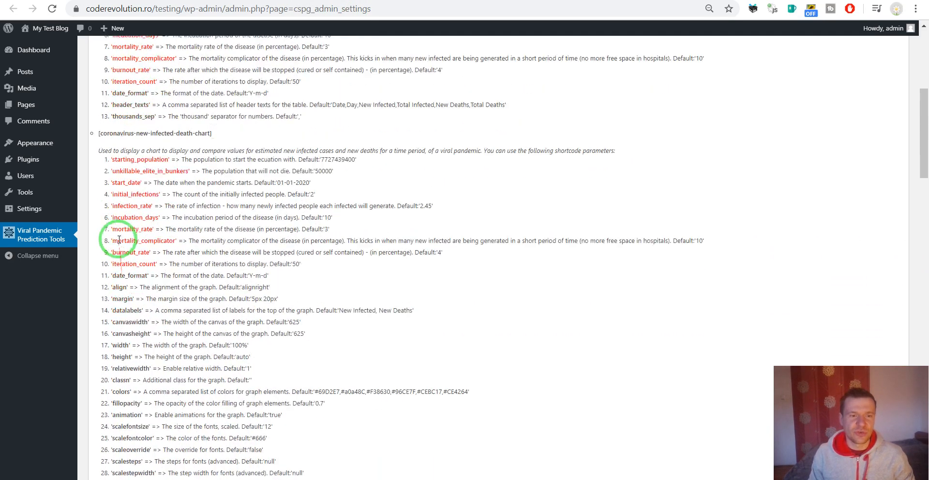
- Review the remaining chart, dashboard and user-input shortcodes with their parameters on the plugin settings page
left_click_drag(113, 96, 135, 144)
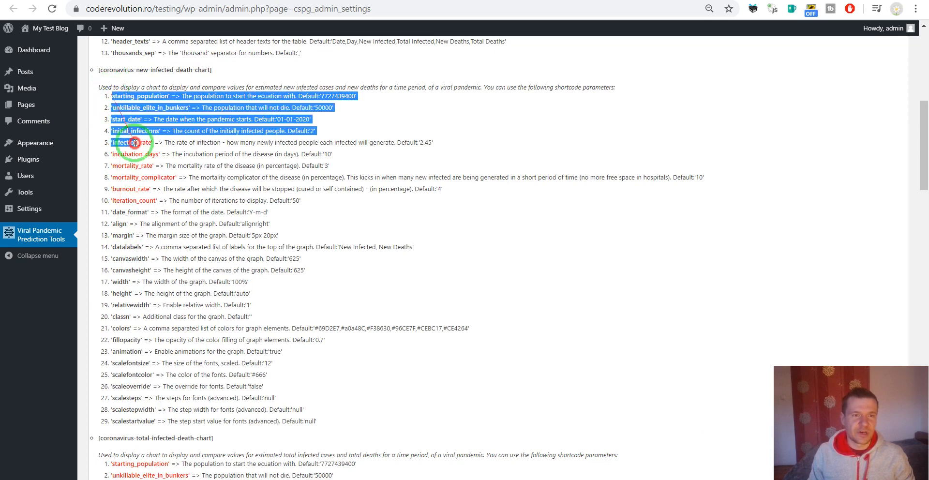
left_click_drag(111, 108, 135, 395)
scroll(136, 391, "down", 5)
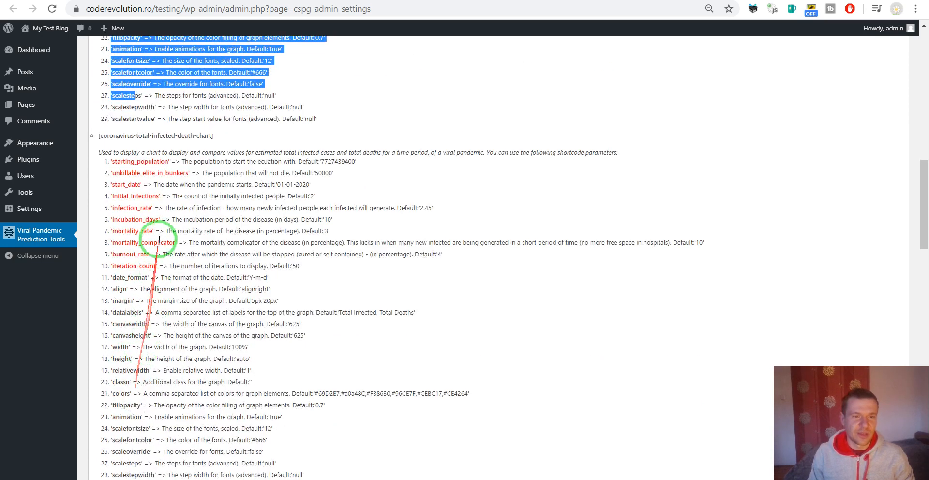
triple_click(202, 134)
scroll(195, 191, "down", 3)
scroll(194, 195, "down", 4)
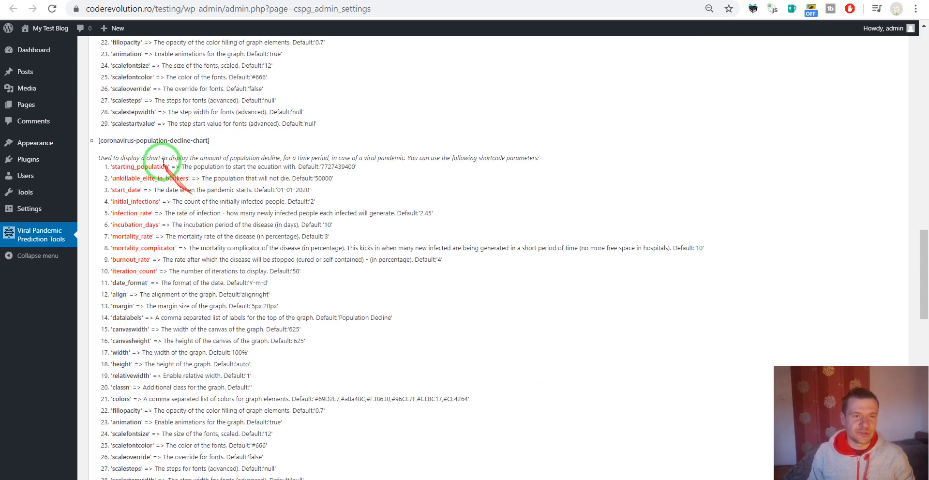
scroll(155, 184, "down", 8)
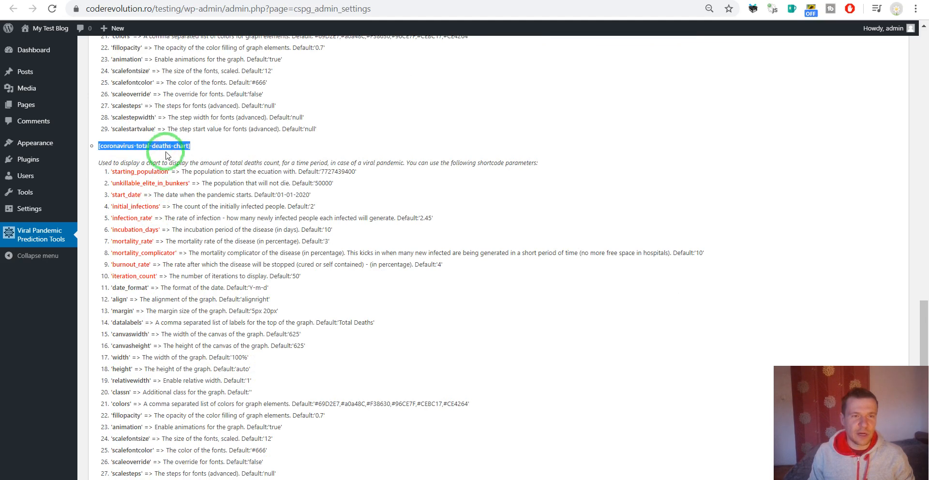
scroll(166, 155, "down", 9)
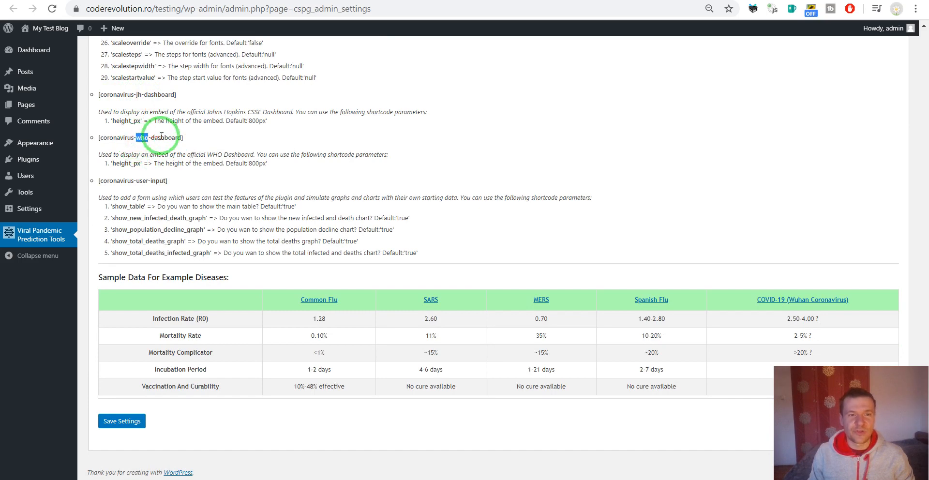
- Replace the table shortcode in the post with [coronavirus-user-input] copied from the plugin settings page, and update the post
left_click_drag(107, 181, 169, 182)
key("ctrl+c")
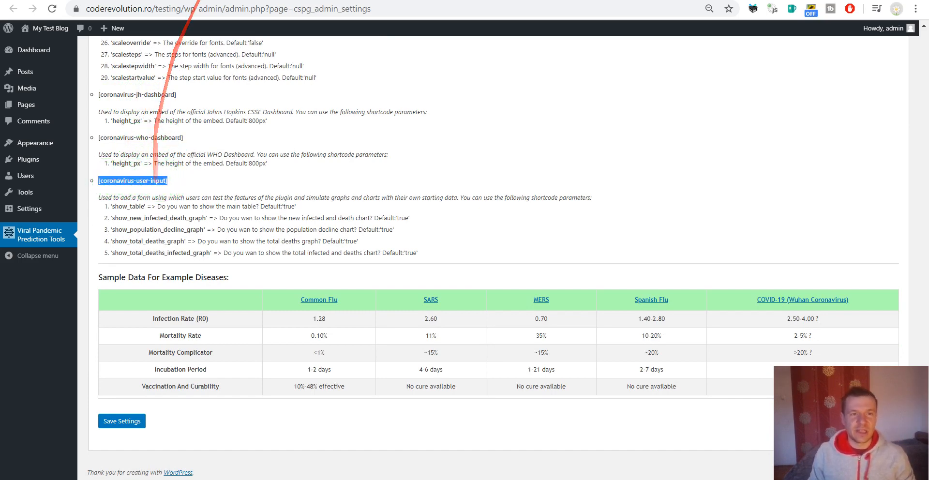
left_click(218, 0)
left_click(147, 0)
triple_click(284, 164)
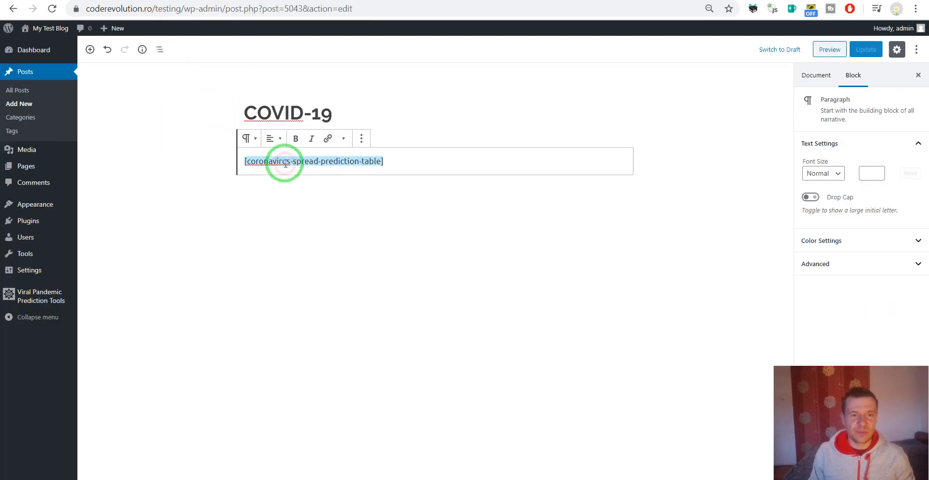
key("ctrl+v")
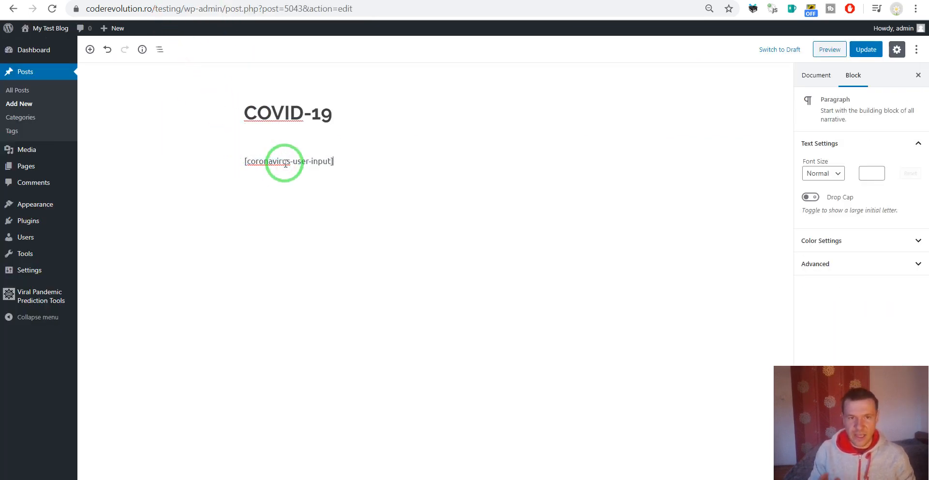
left_click(866, 52)
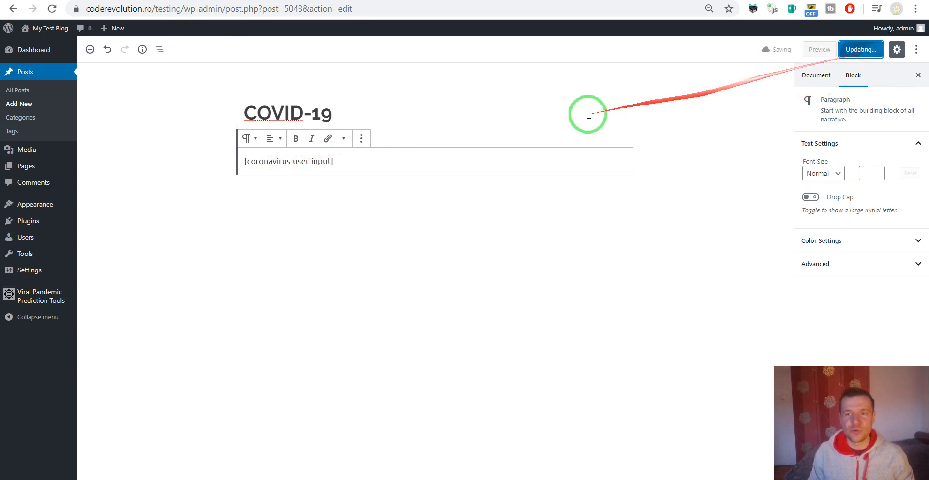
- Reload the published post and look through the fields of the user input form
left_click(246, 0)
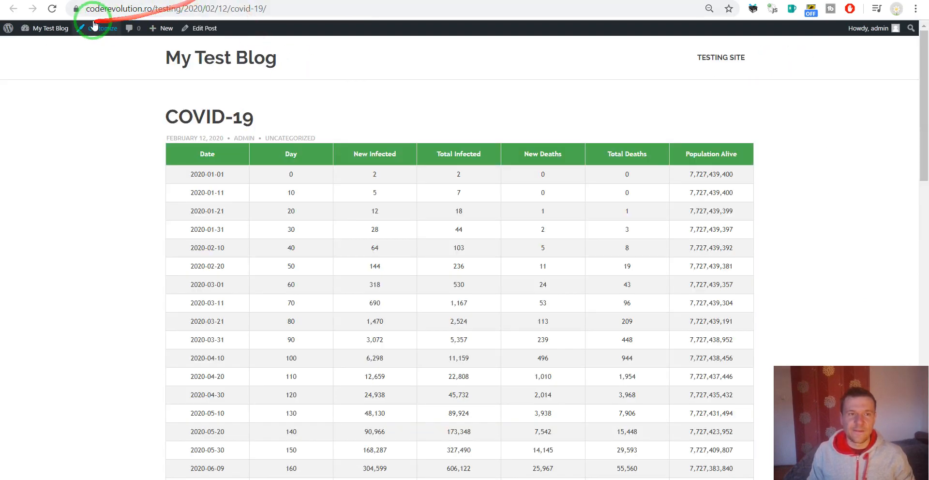
left_click(52, 9)
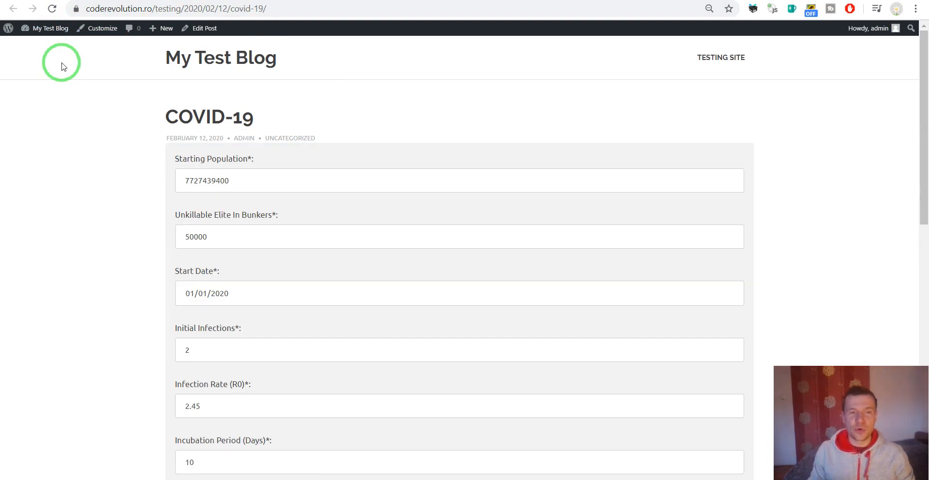
scroll(129, 190, "down", 12)
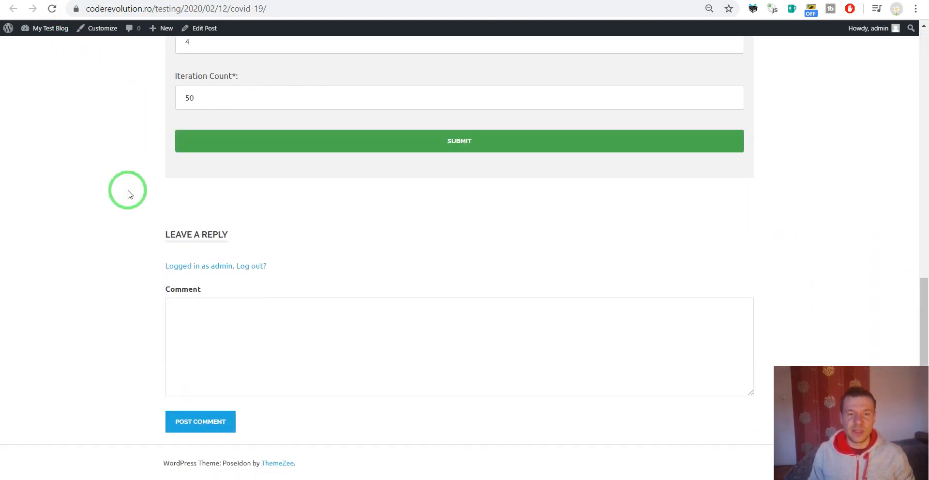
scroll(128, 192, "up", 8)
scroll(130, 194, "up", 4)
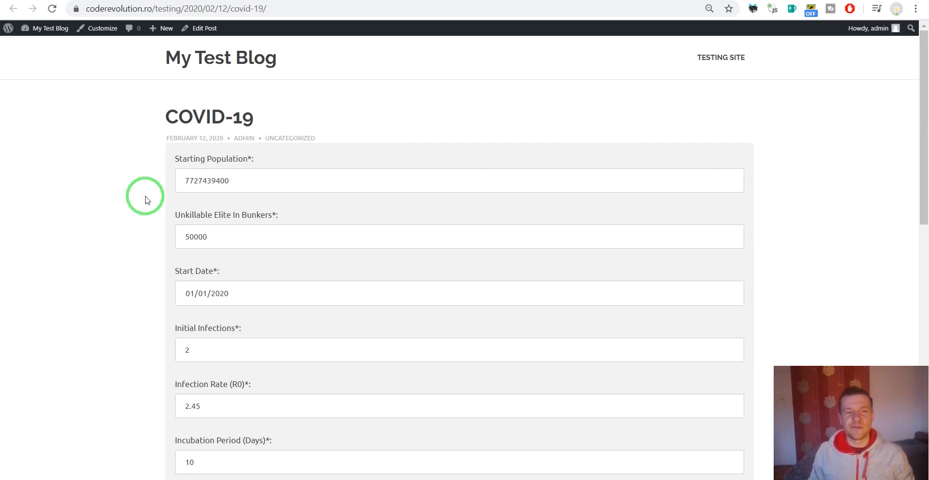
- In the simulation form, set Initial Infections to 5, Infection Rate (R0) to 2.5 and Incubation Period to 7 days
scroll(203, 182, "down", 4)
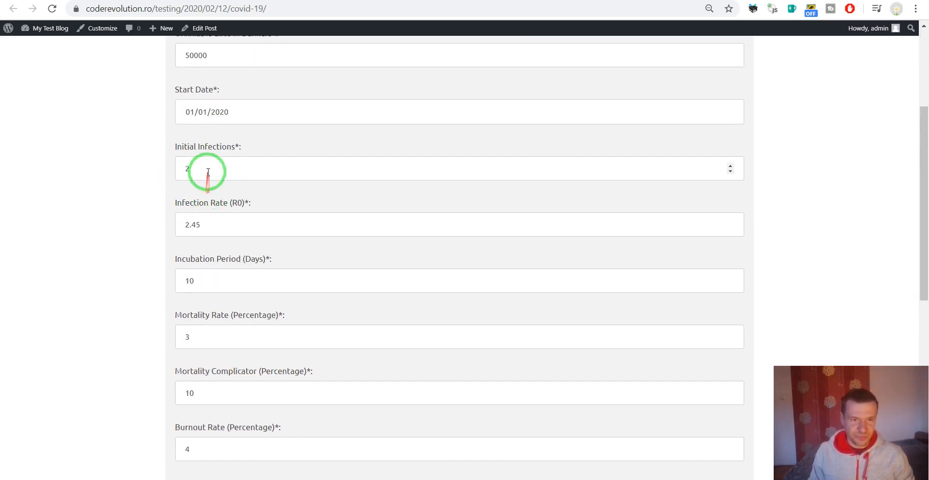
double_click(180, 167)
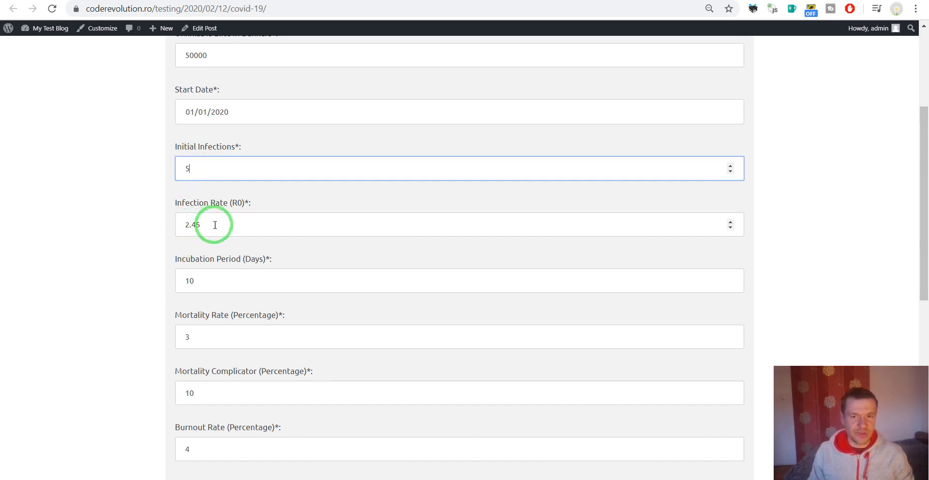
double_click(730, 221)
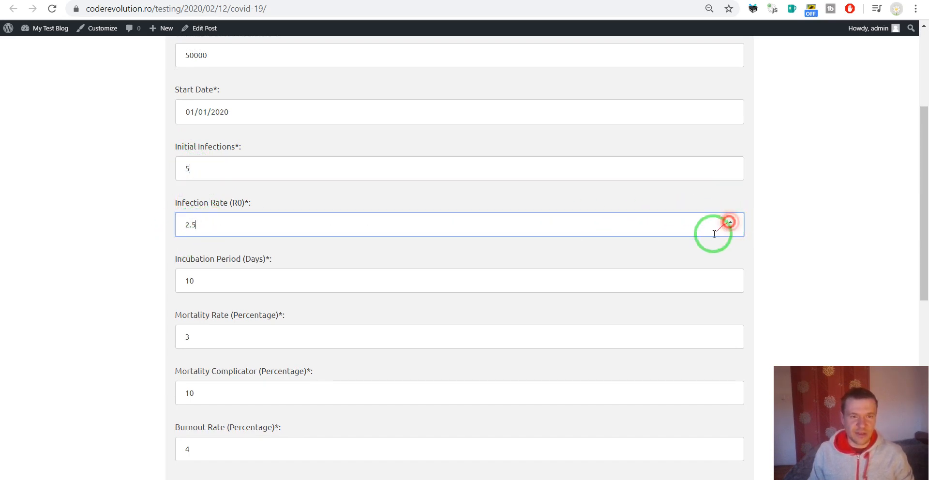
triple_click(730, 284)
- Set Mortality Rate to 3.02, Mortality Complicator to 10.07 and Burnout Rate to 10 percent, and submit the form
scroll(437, 287, "down", 2)
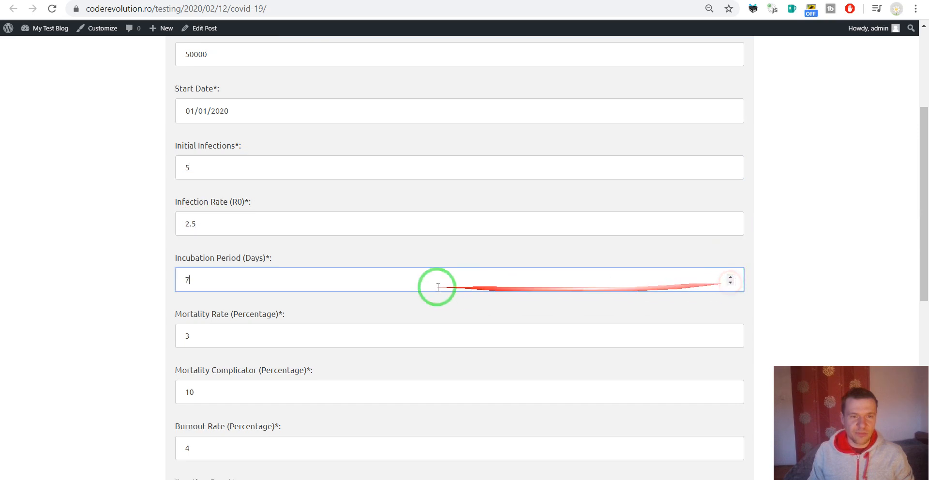
double_click(730, 213)
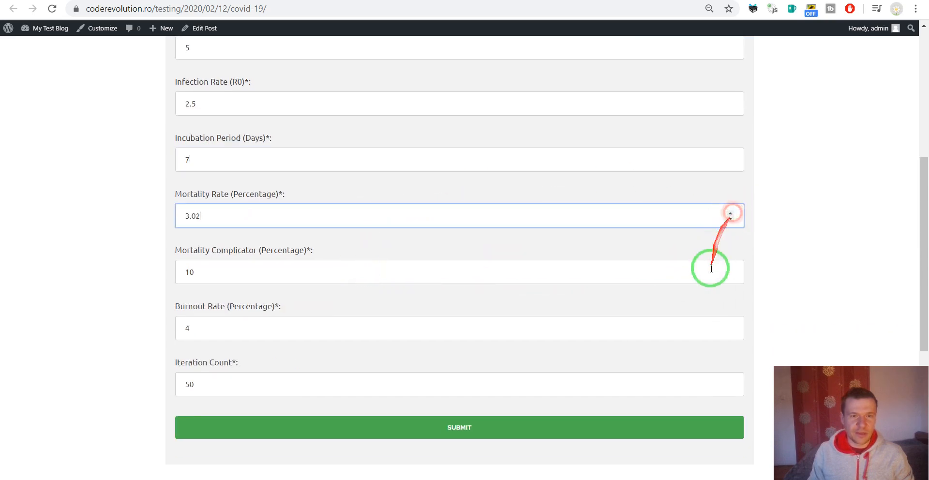
left_click(730, 269)
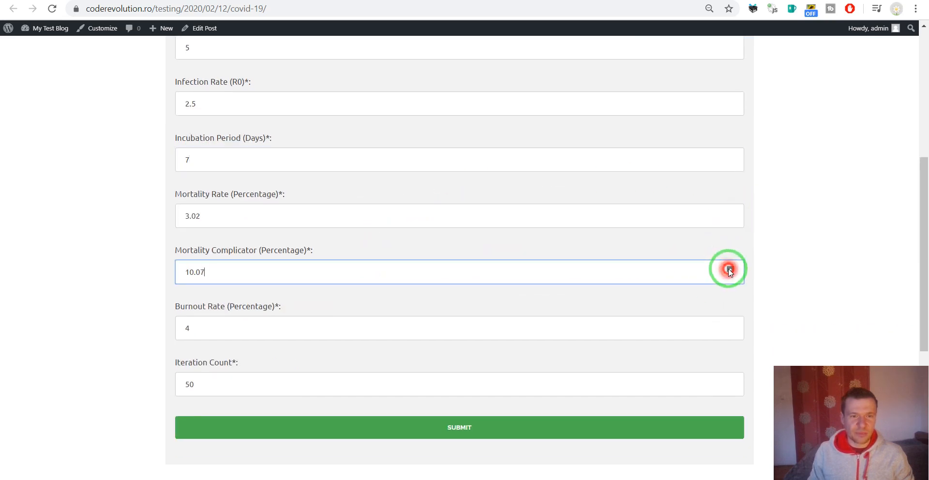
double_click(195, 328)
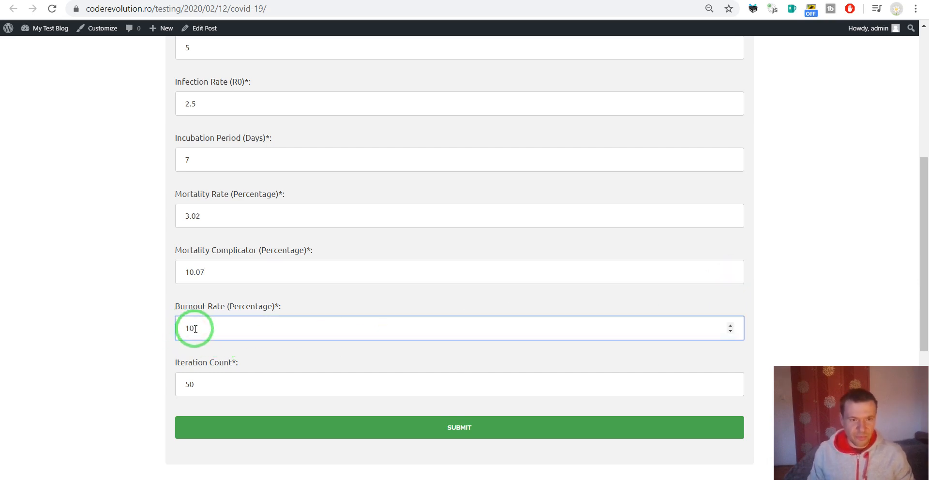
scroll(195, 328, "down", 2)
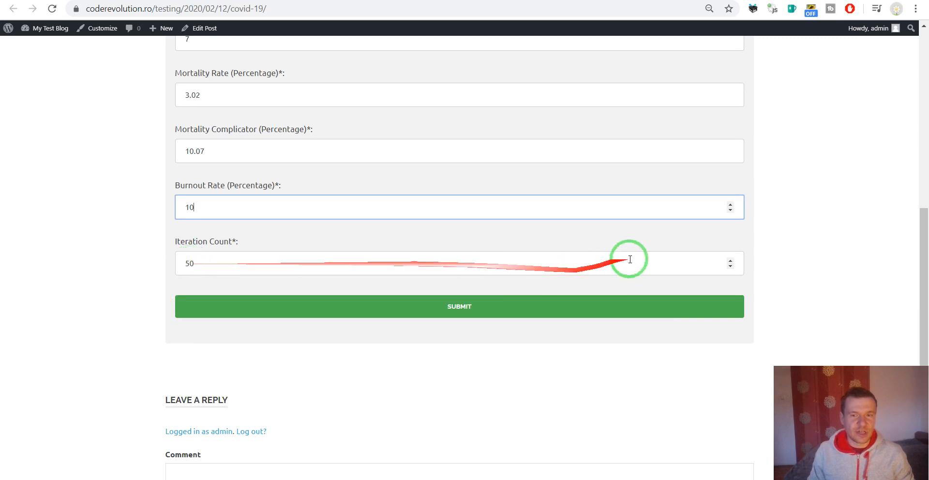
left_click(460, 306)
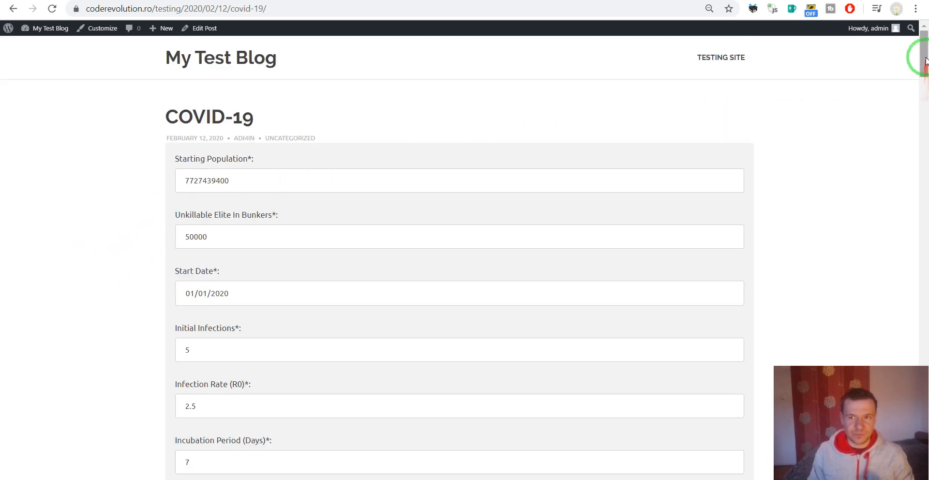
- Examine the simulated prediction table against the entered burnout rate, and view the chart of new infections and deaths
left_click_drag(921, 52, 913, 152)
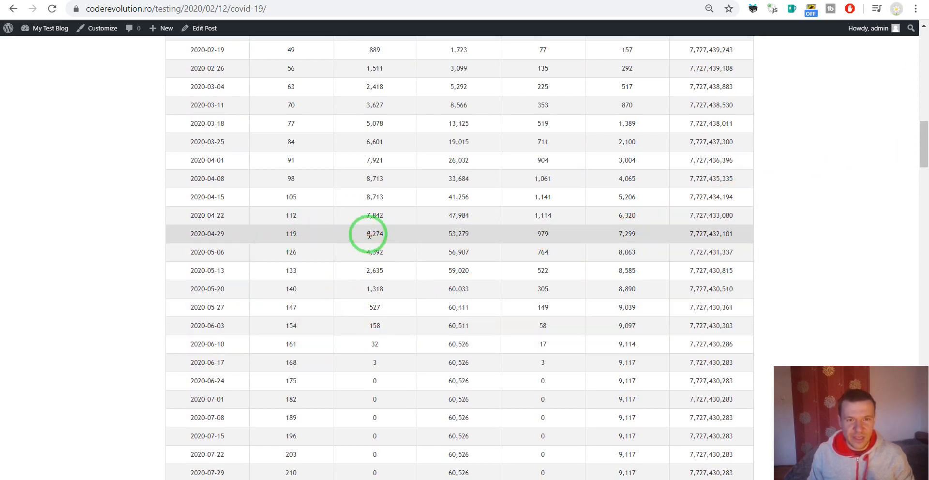
scroll(369, 234, "up", 10)
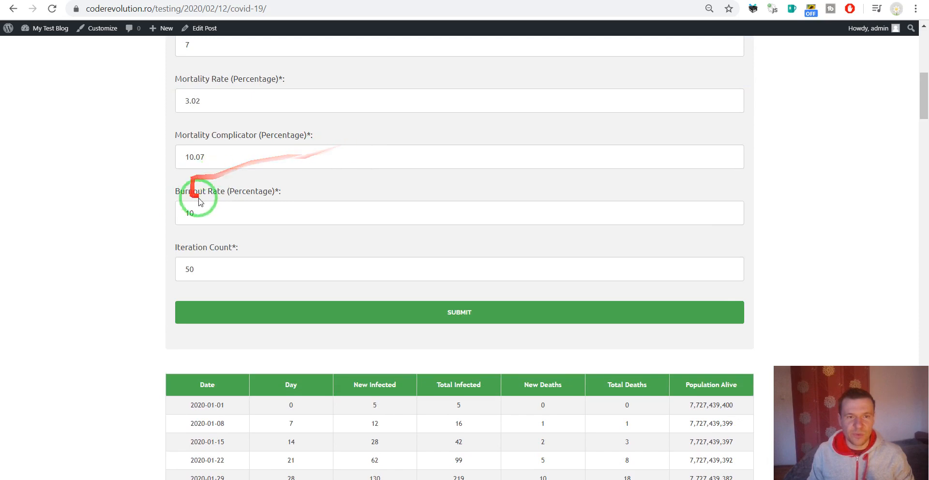
scroll(116, 274, "down", 12)
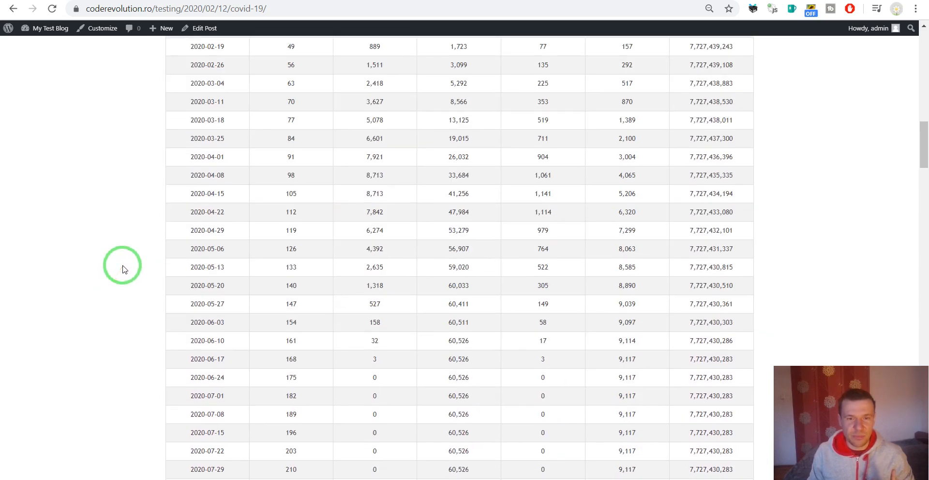
scroll(172, 204, "up", 3)
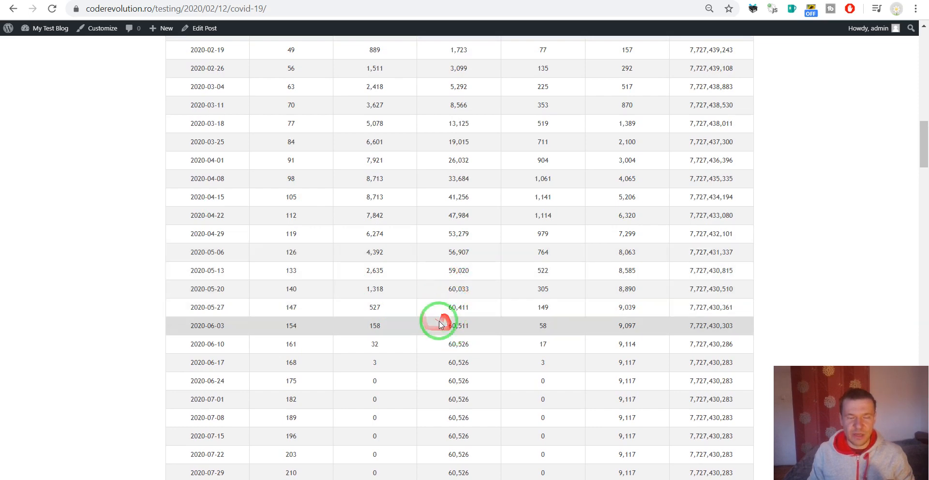
scroll(456, 334, "up", 4)
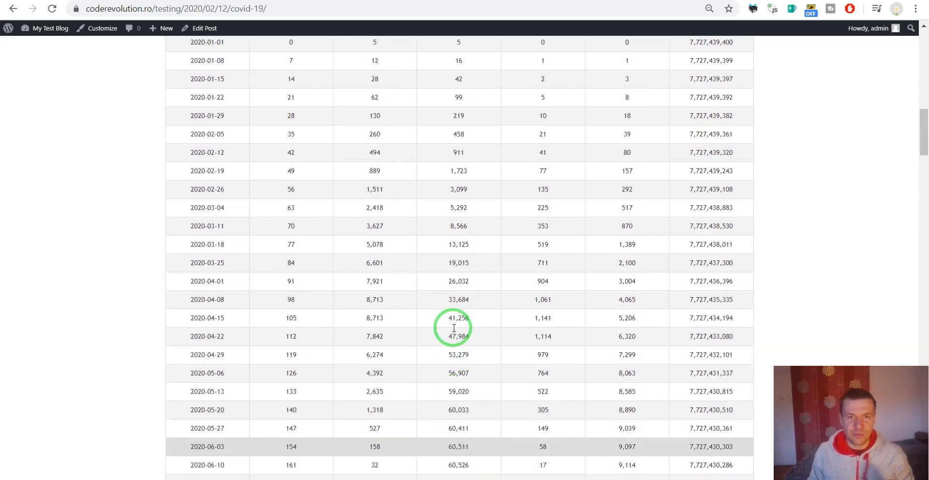
scroll(452, 328, "down", 15)
scroll(407, 261, "down", 4)
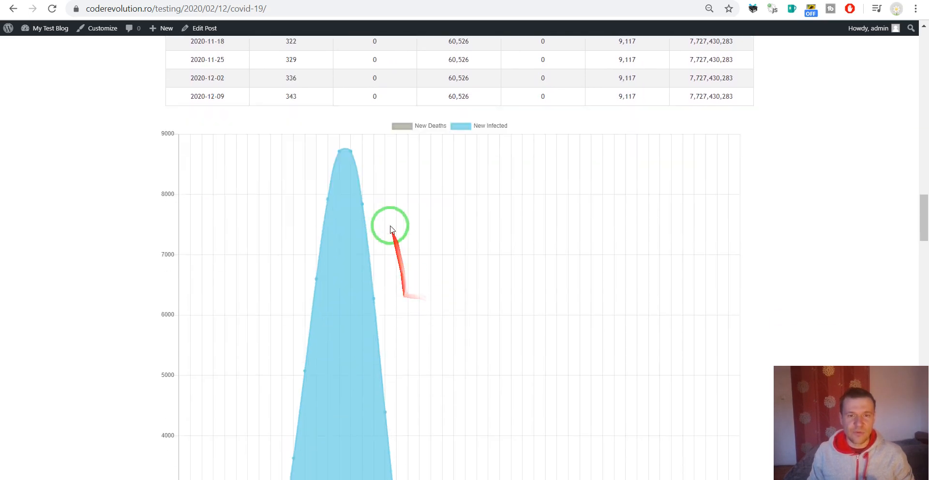
- Examine the simulated charts for new infections and deaths, population decline, total infected and total deaths, and return to the input form
scroll(339, 208, "down", 6)
scroll(299, 256, "up", 7)
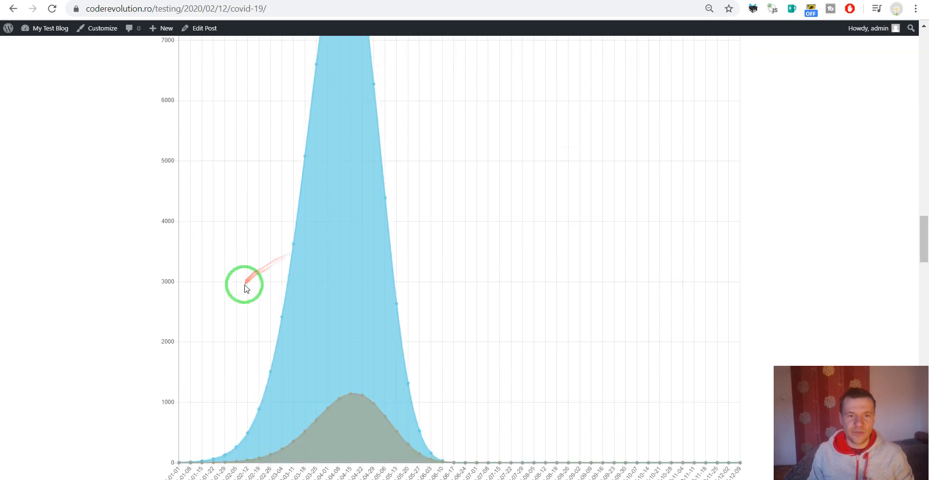
scroll(323, 209, "down", 10)
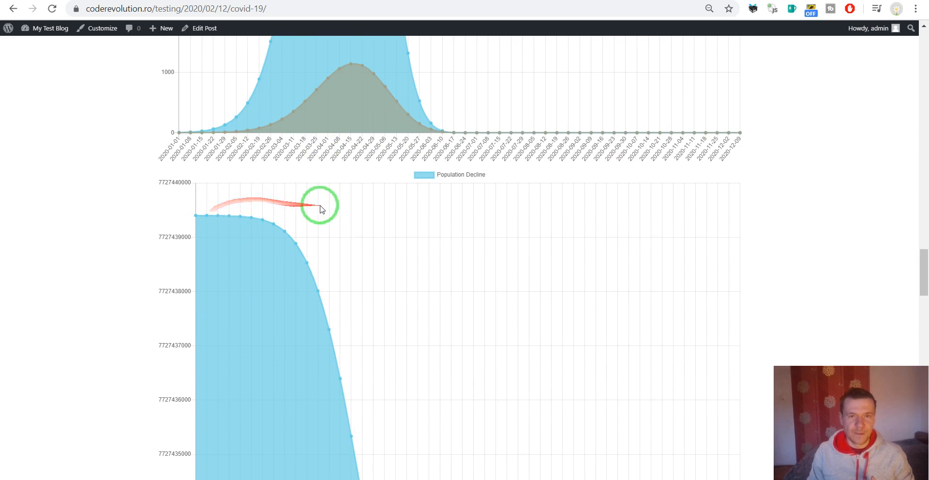
scroll(321, 206, "down", 3)
scroll(315, 192, "down", 6)
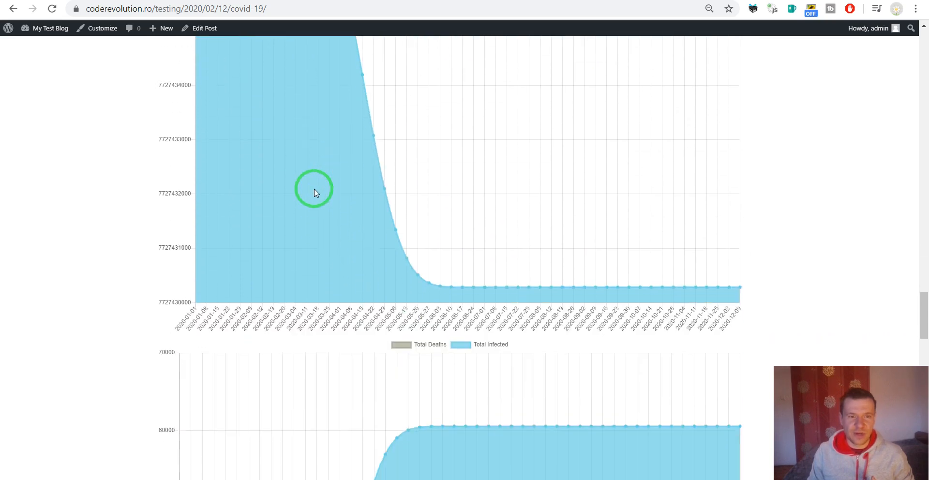
scroll(310, 192, "down", 5)
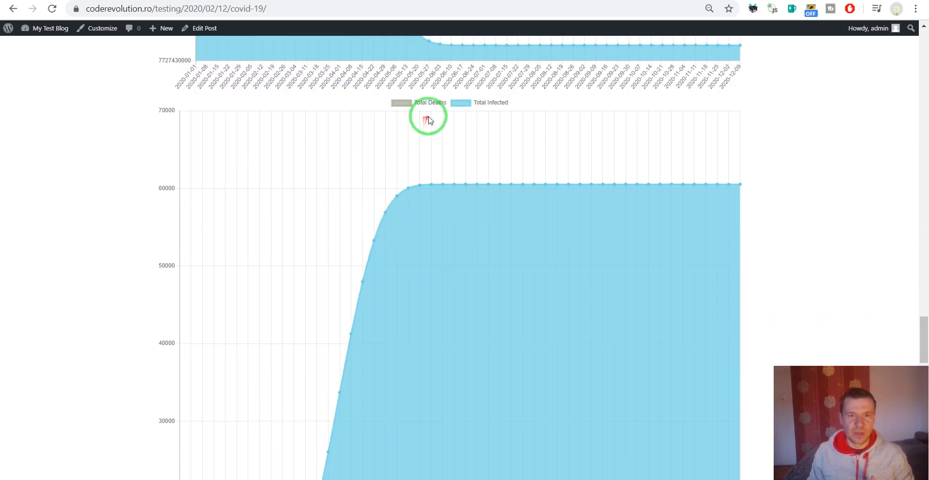
scroll(339, 162, "down", 5)
scroll(384, 162, "down", 5)
scroll(413, 148, "up", 3)
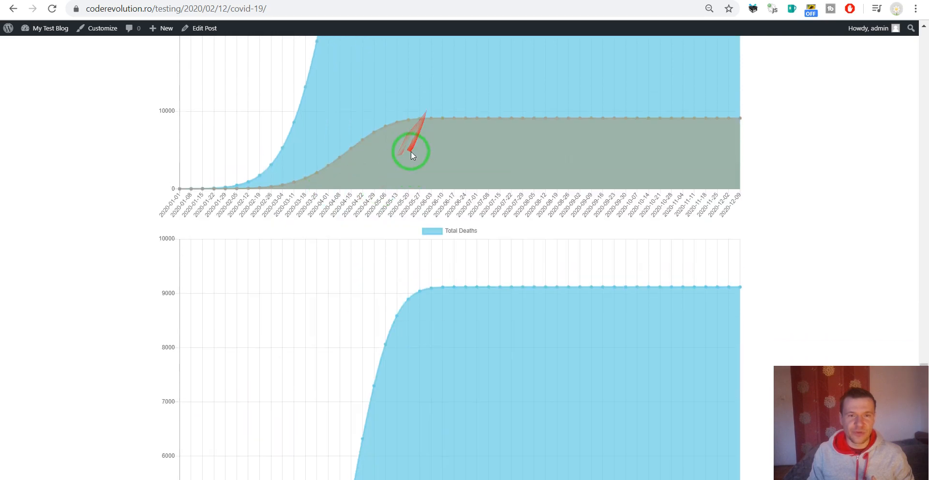
scroll(410, 151, "down", 5)
scroll(442, 135, "down", 9)
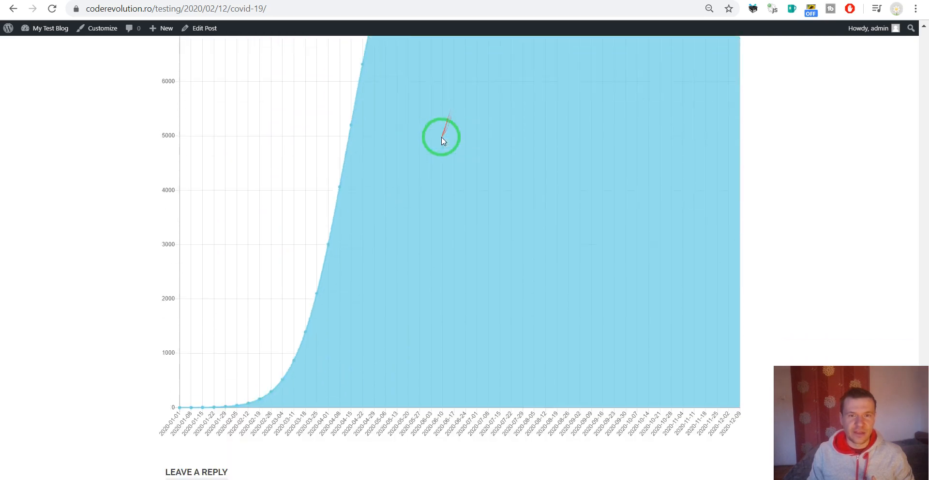
scroll(890, 326, "up", 20)
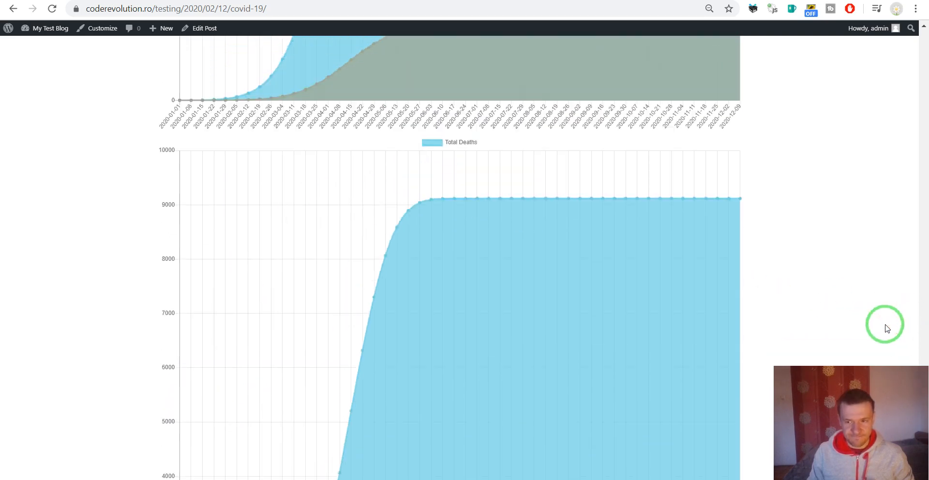
left_click_drag(924, 265, 923, 51)
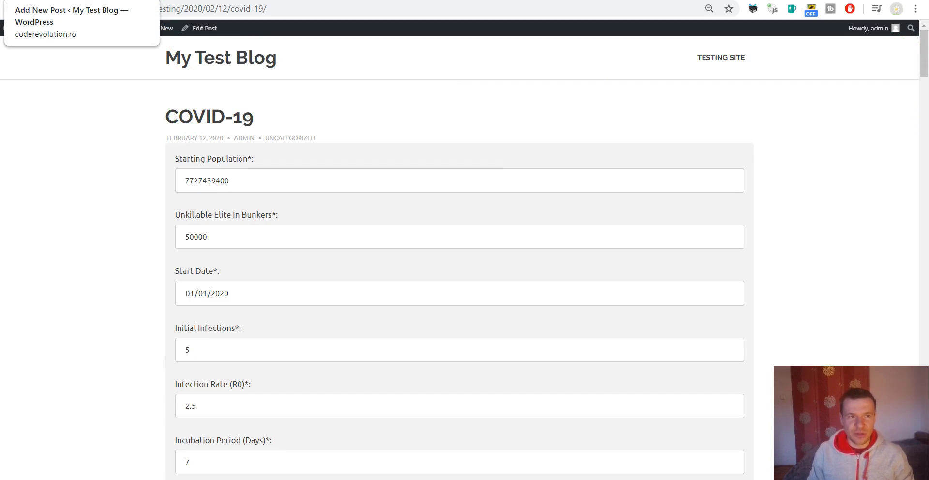
- Open the Viral Pandemic Prediction Tools settings and go through the shortcode list to the sample data for example diseases
left_click(116, 1)
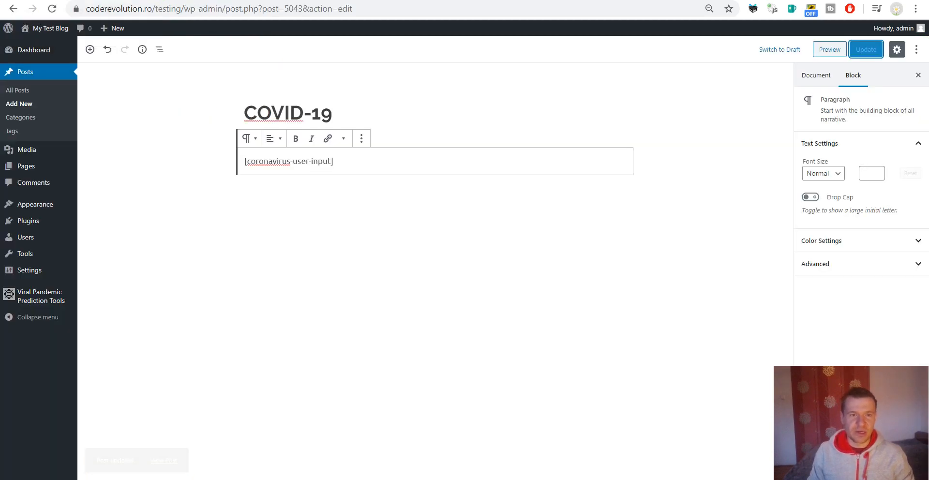
left_click(23, 301)
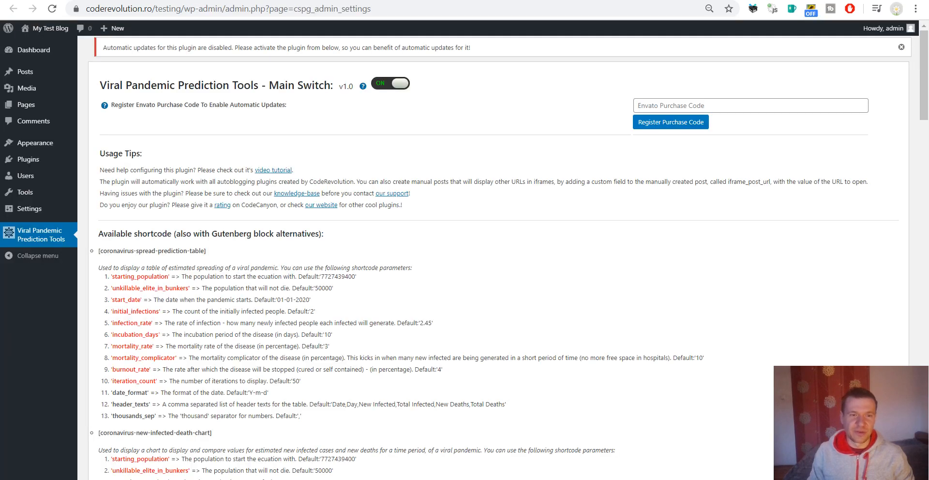
scroll(344, 188, "down", 9)
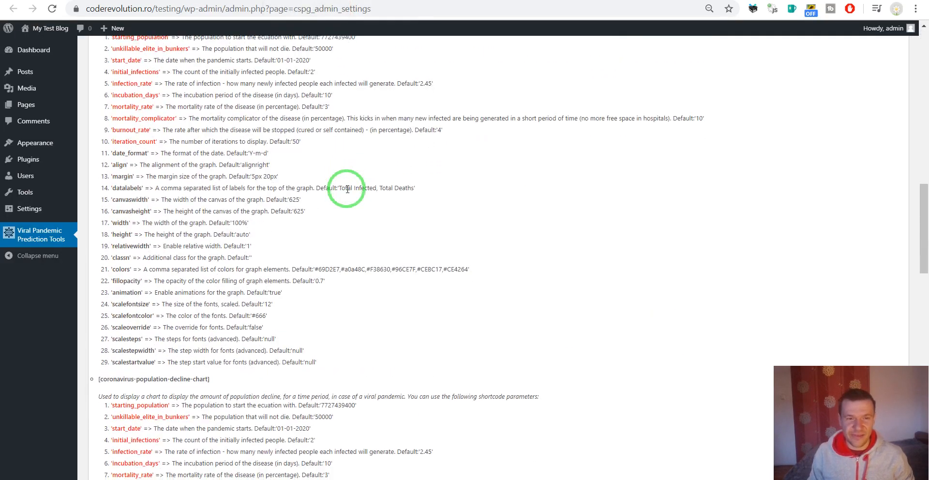
scroll(347, 189, "down", 13)
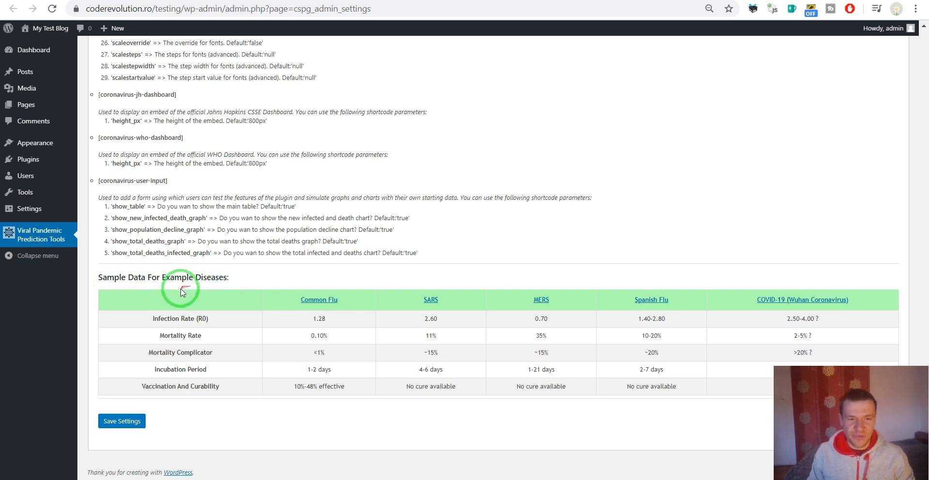
left_click_drag(830, 414, 826, 219)
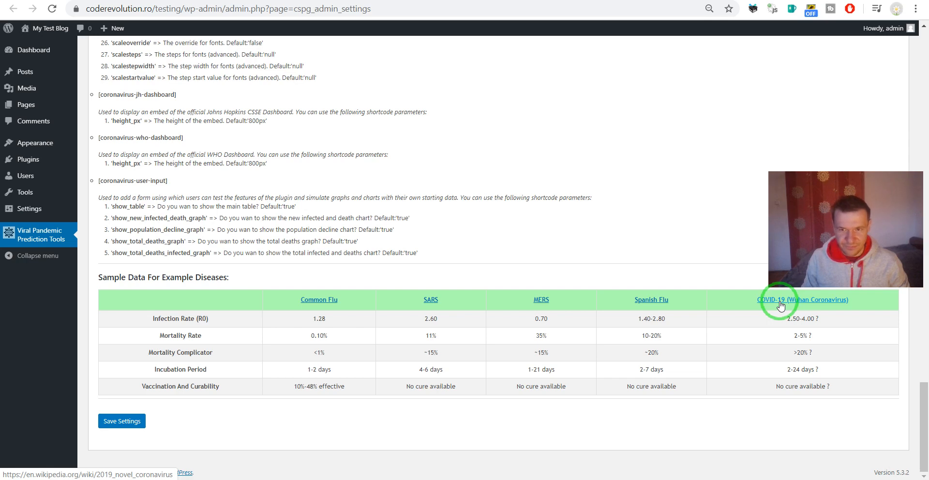
- View the linked Wikipedia pages for Common Flu, SARS and COVID-19 from the sample data table, and return to the plugin settings
left_click(313, 299)
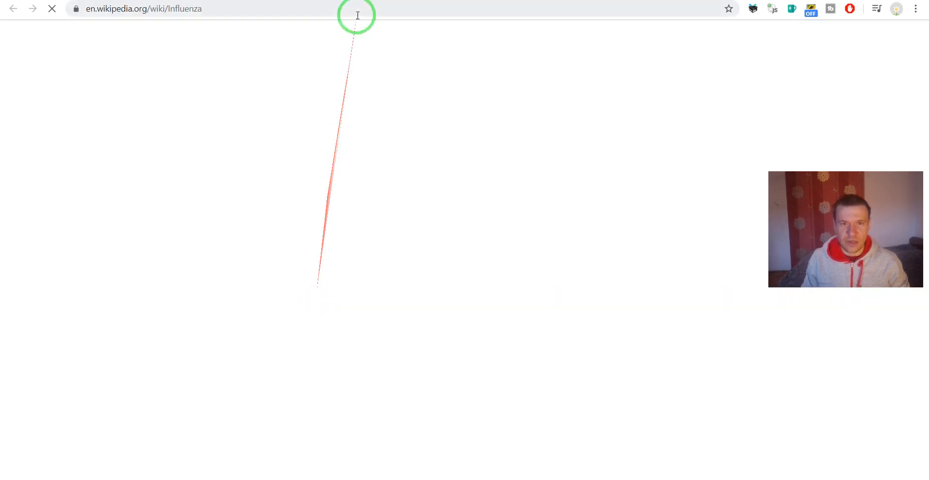
left_click(407, 0)
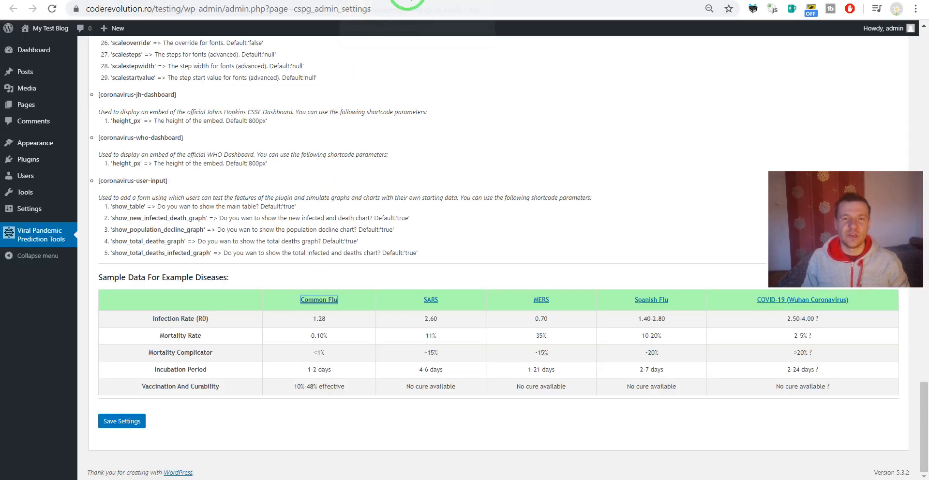
left_click(432, 298)
left_click(407, 0)
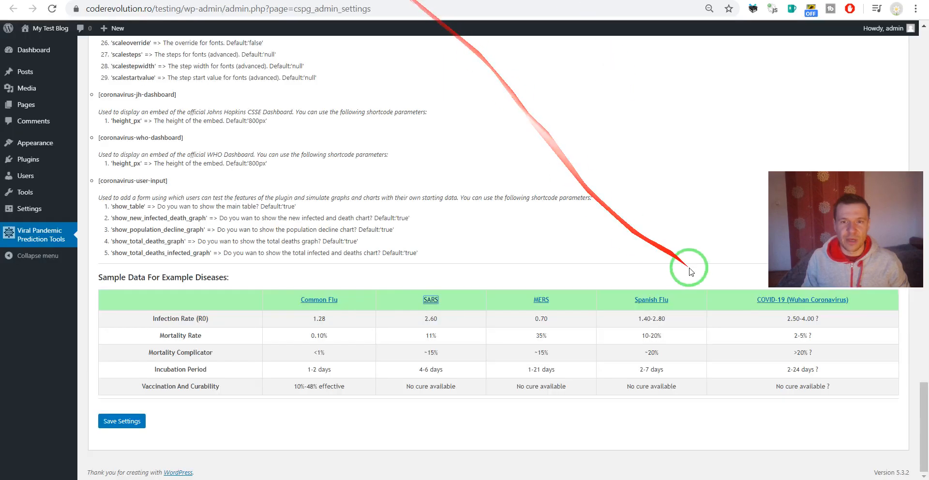
left_click(794, 300)
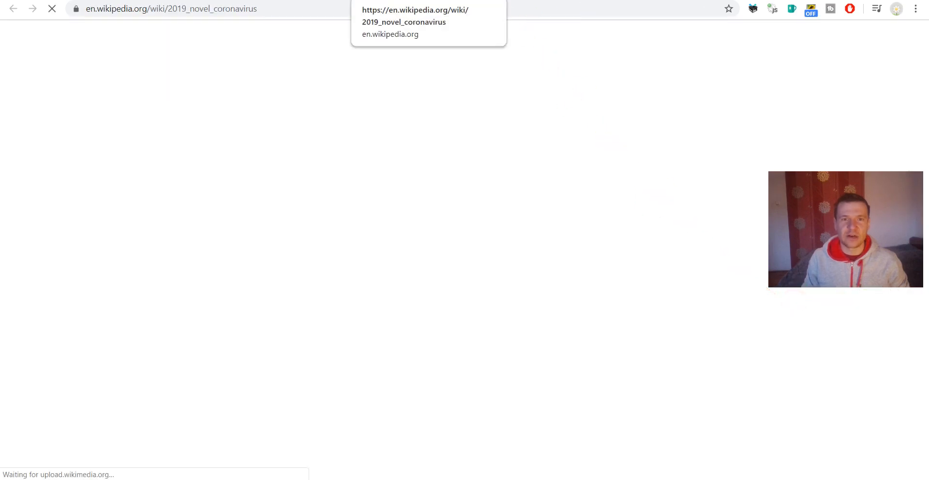
left_click(448, 0)
left_click(508, 0)
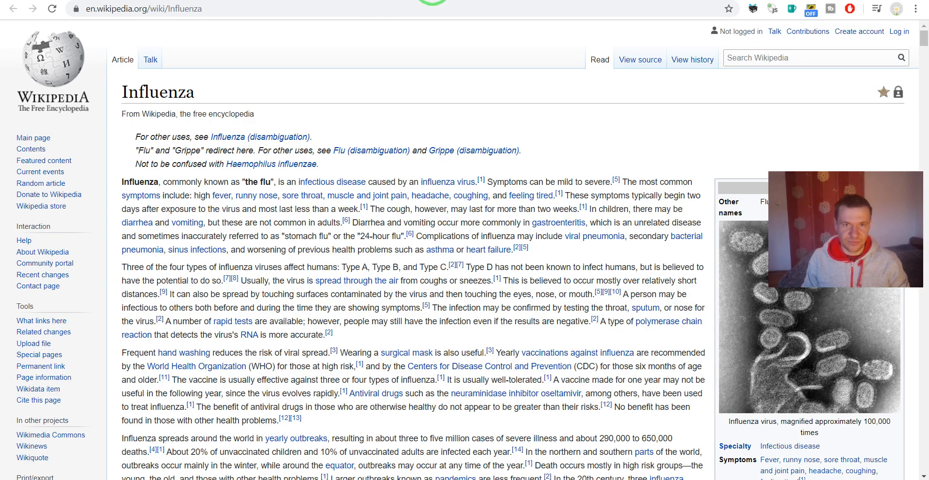
left_click(432, 0)
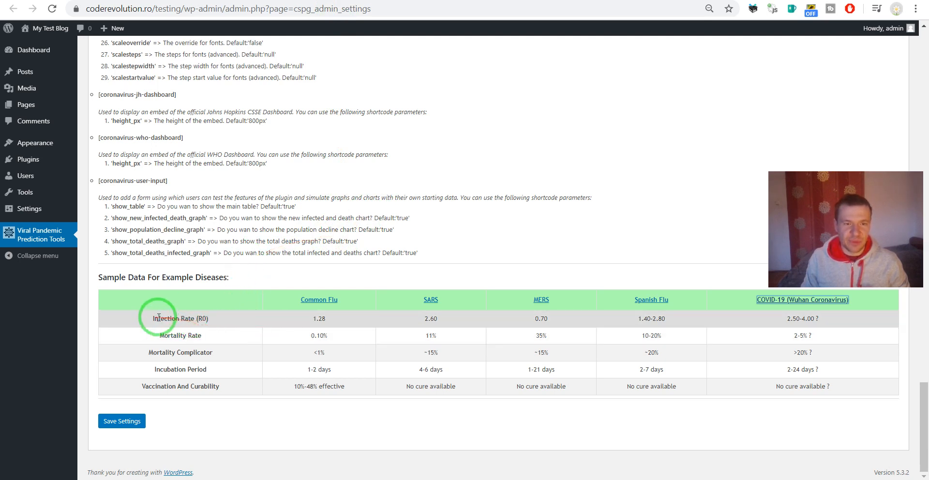
- Compare the infection rate, mortality rate, mortality complicator and incubation period of the example diseases in the sample data table
double_click(319, 319)
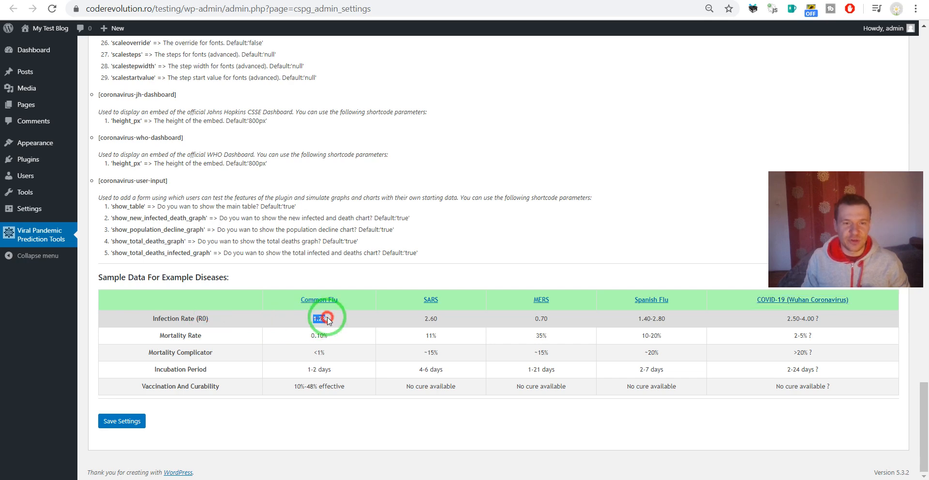
double_click(431, 318)
double_click(541, 319)
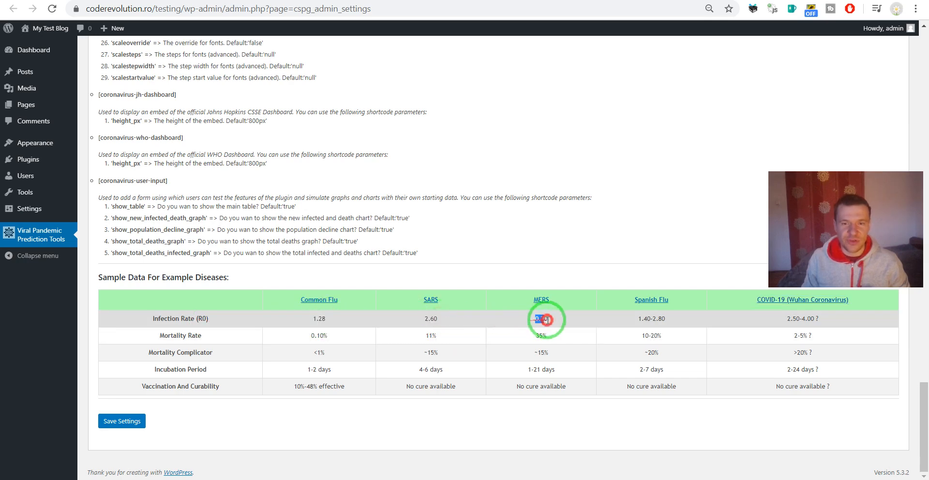
double_click(638, 322)
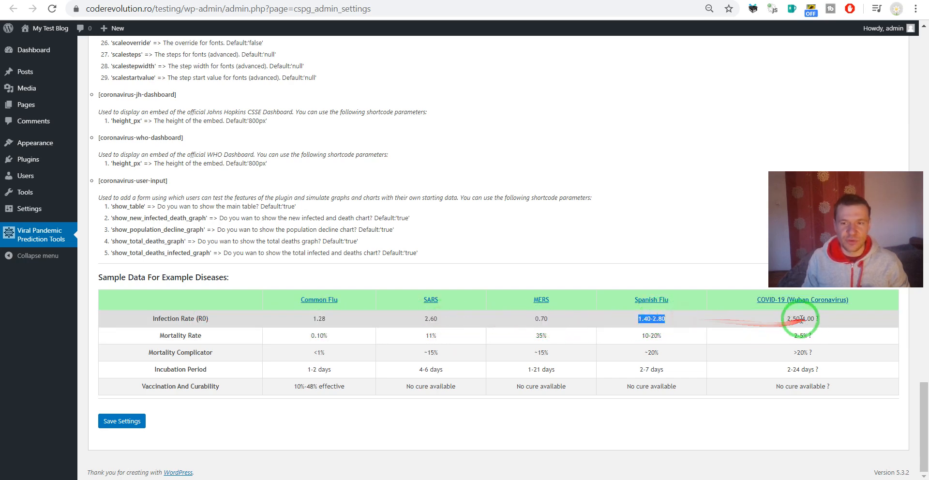
left_click_drag(787, 319, 815, 316)
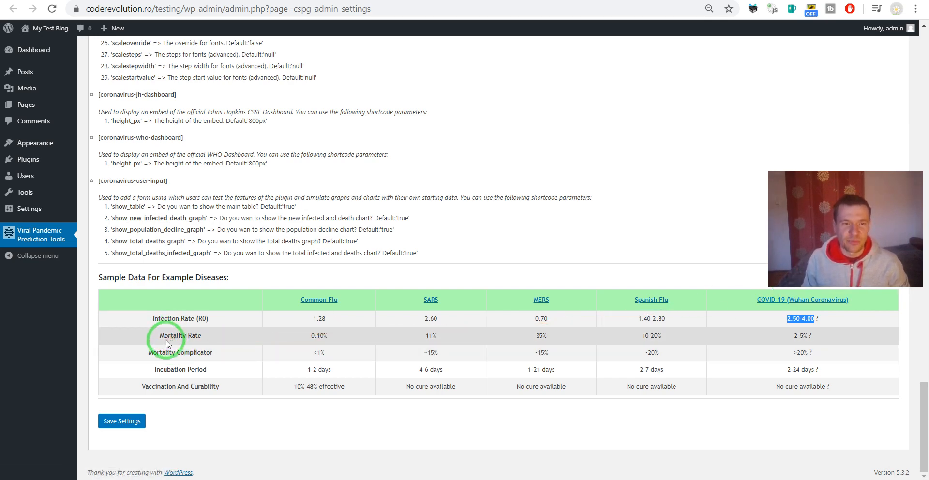
left_click_drag(165, 338, 167, 339)
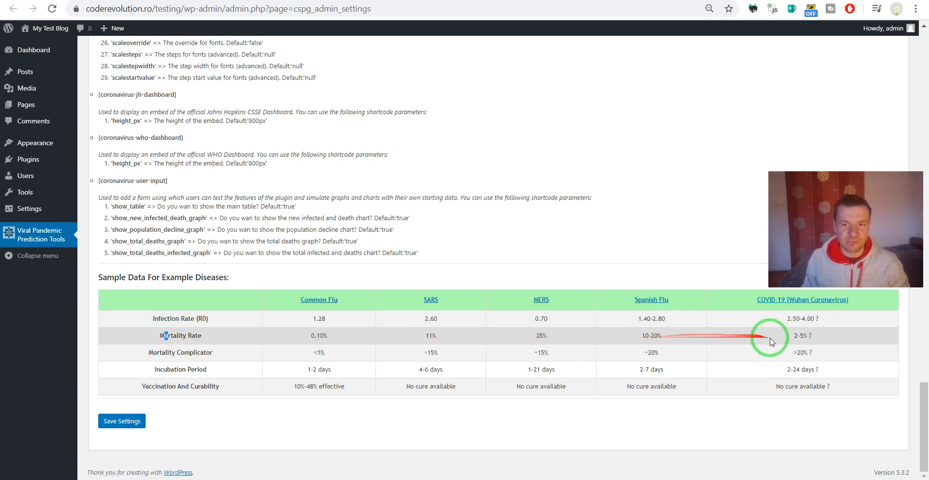
left_click(184, 355)
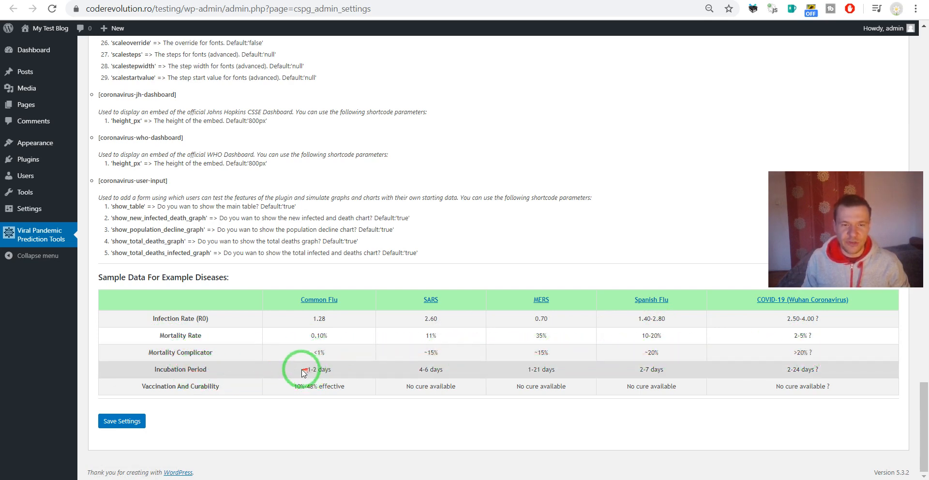
double_click(797, 369)
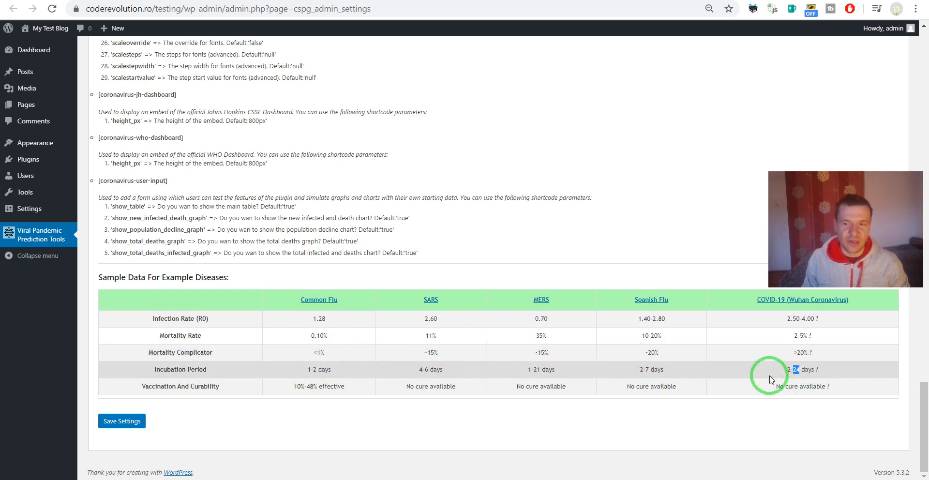
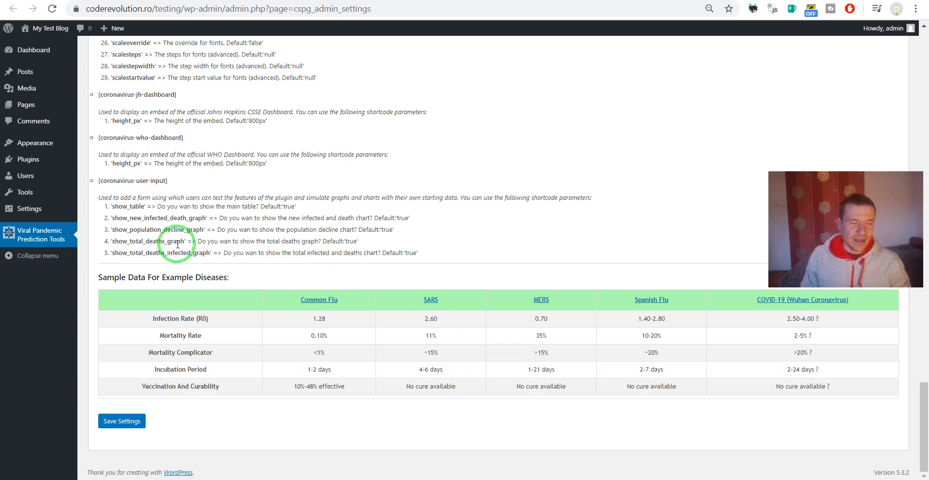
- Look back over the shortcode documentation up to the main switch, and return to the published COVID-19 post
scroll(177, 245, "up", 20)
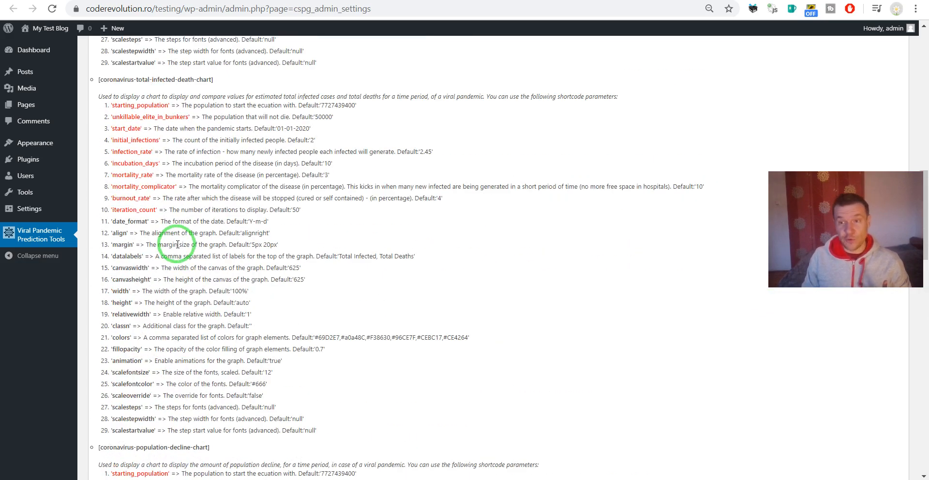
scroll(177, 245, "up", 15)
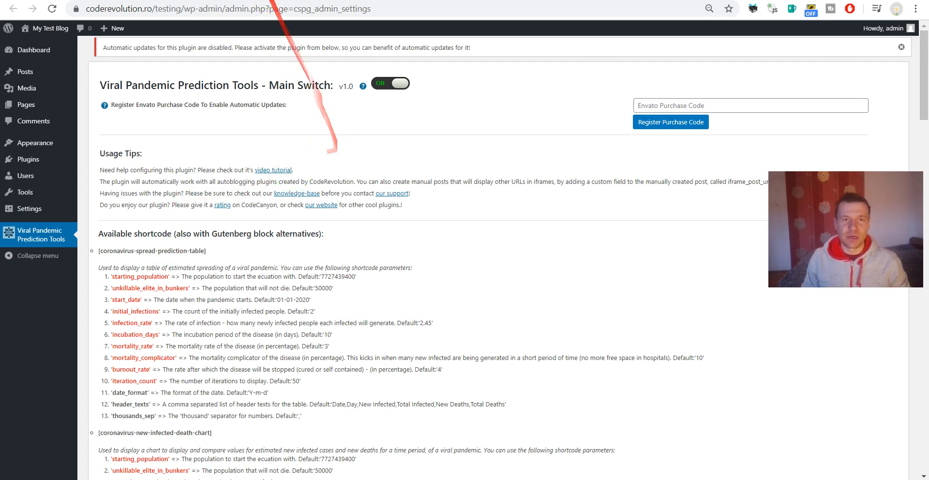
left_click(267, 0)
left_click(208, 1)
left_click(101, 0)
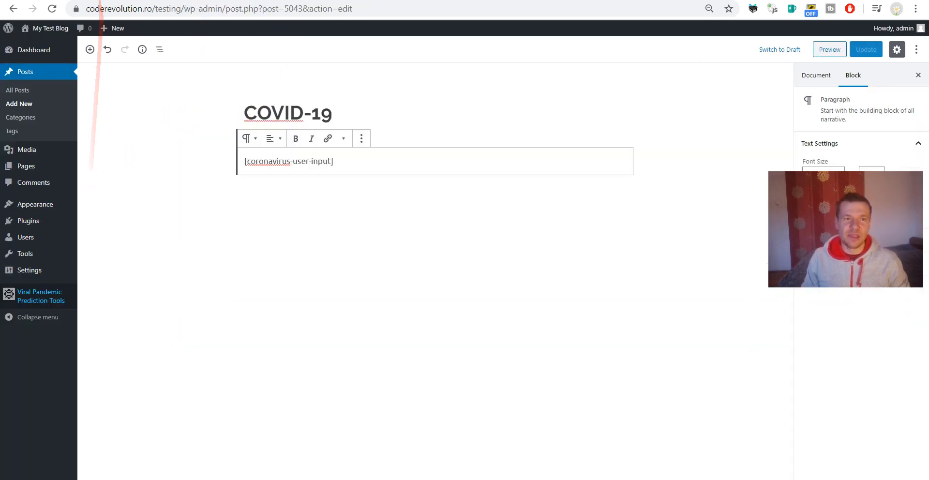
left_click(165, 1)
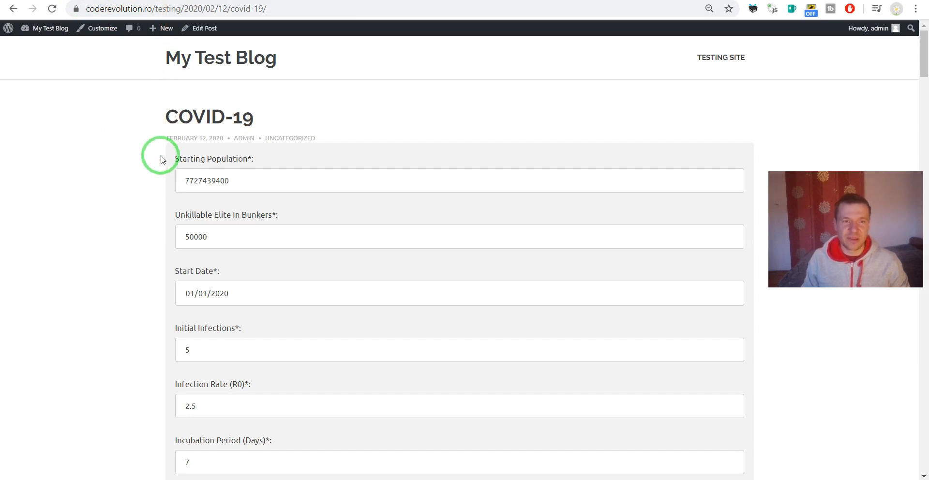